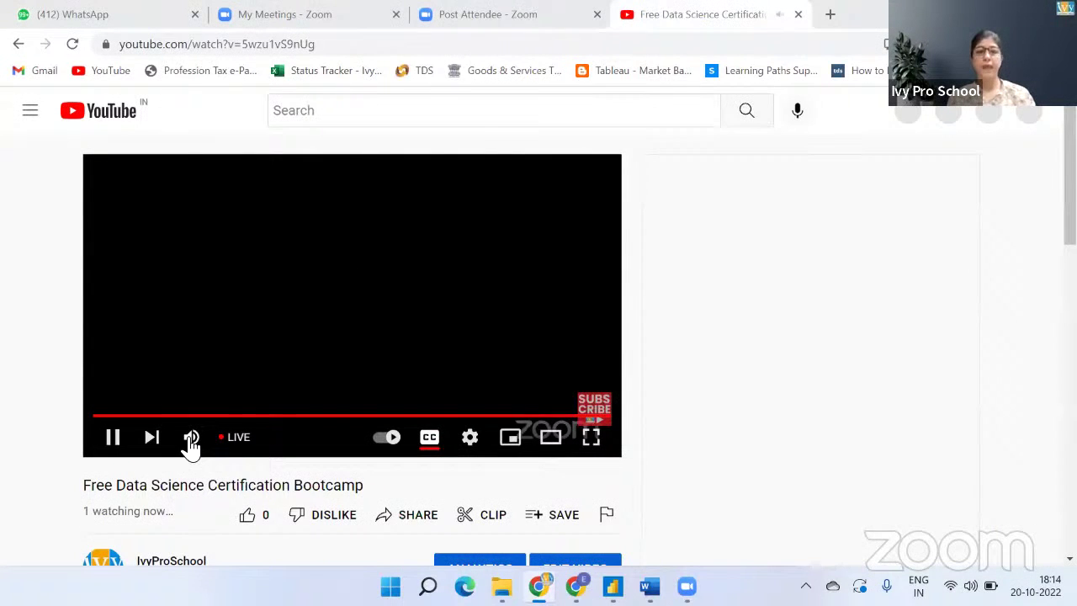
Mute the live stream video on the YouTube page.
click(191, 439)
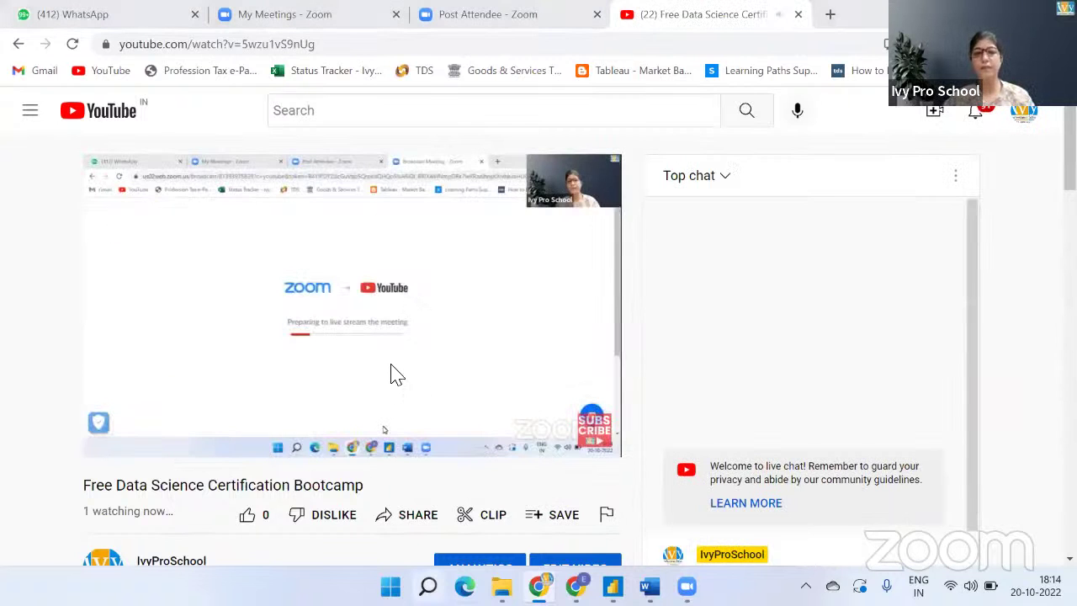
Open the Death based on Disease workbook in Excel and autofit the width of the Entity column.
key(alt+Tab)
double_click(331, 148)
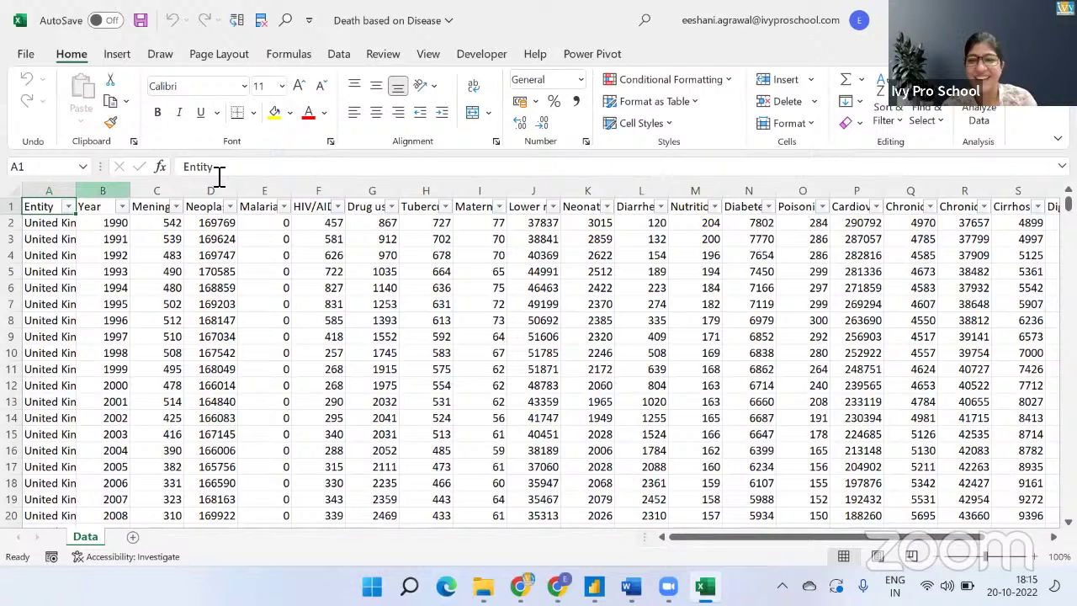
double_click(76, 191)
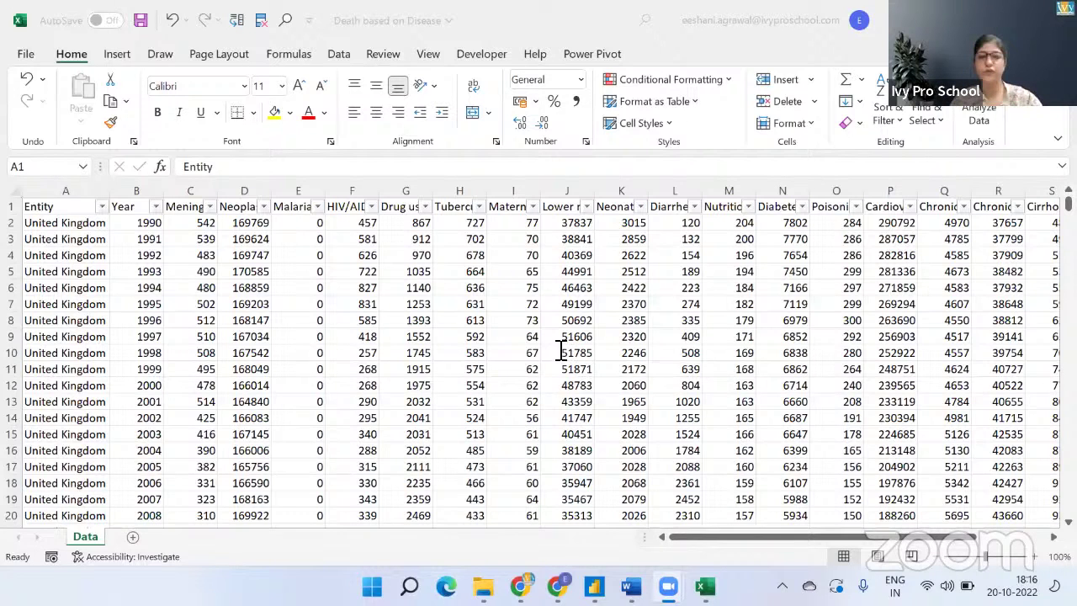
Switch the computer's Wi-Fi connection to the IvyHomeMesh network and return to the workbook.
key(super+a)
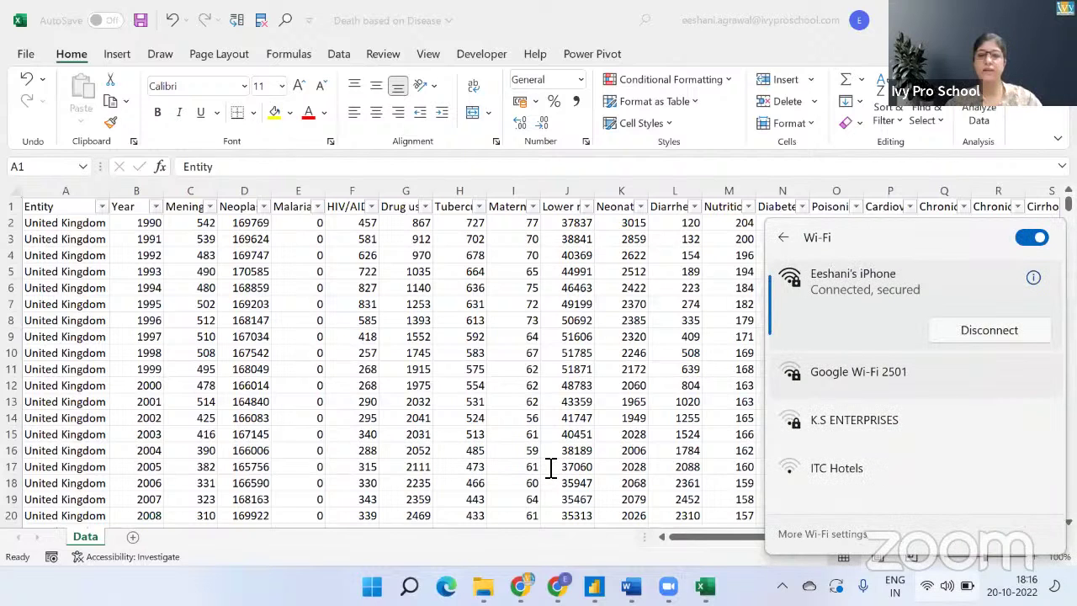
click(784, 237)
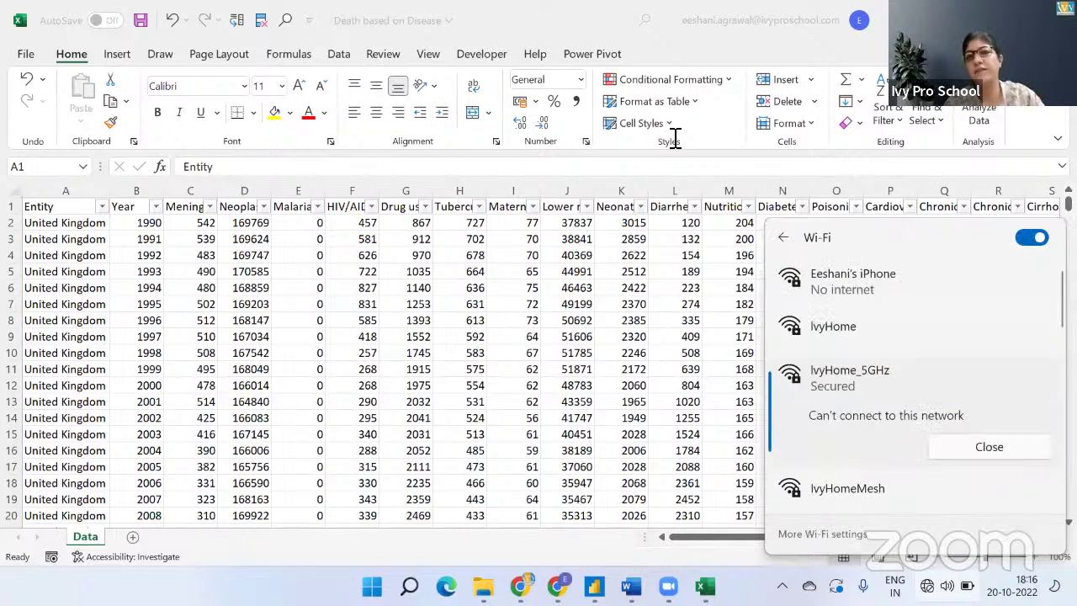
click(848, 488)
click(989, 493)
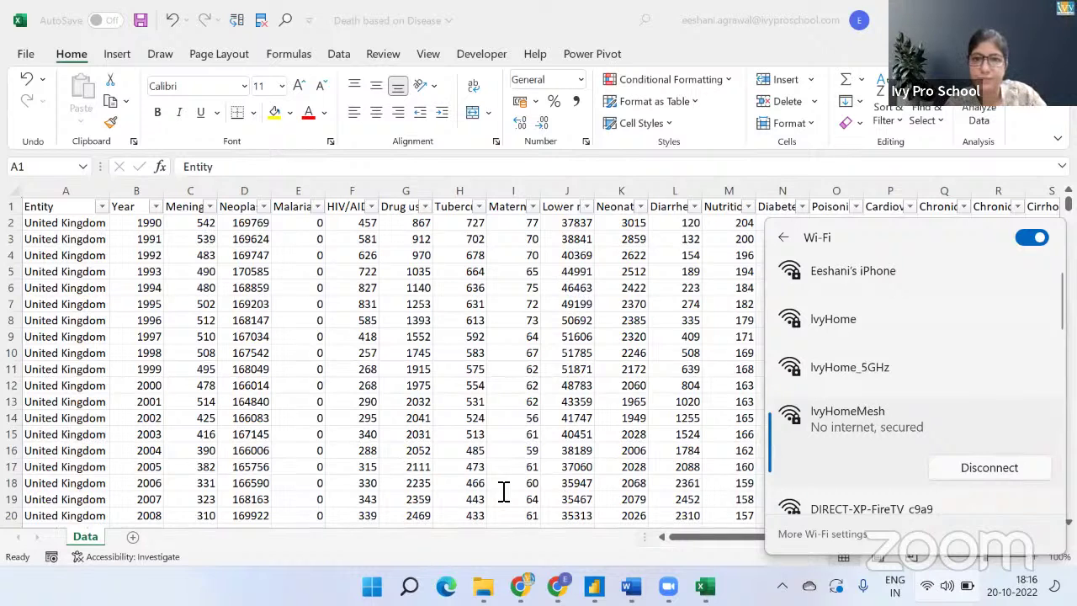
click(675, 144)
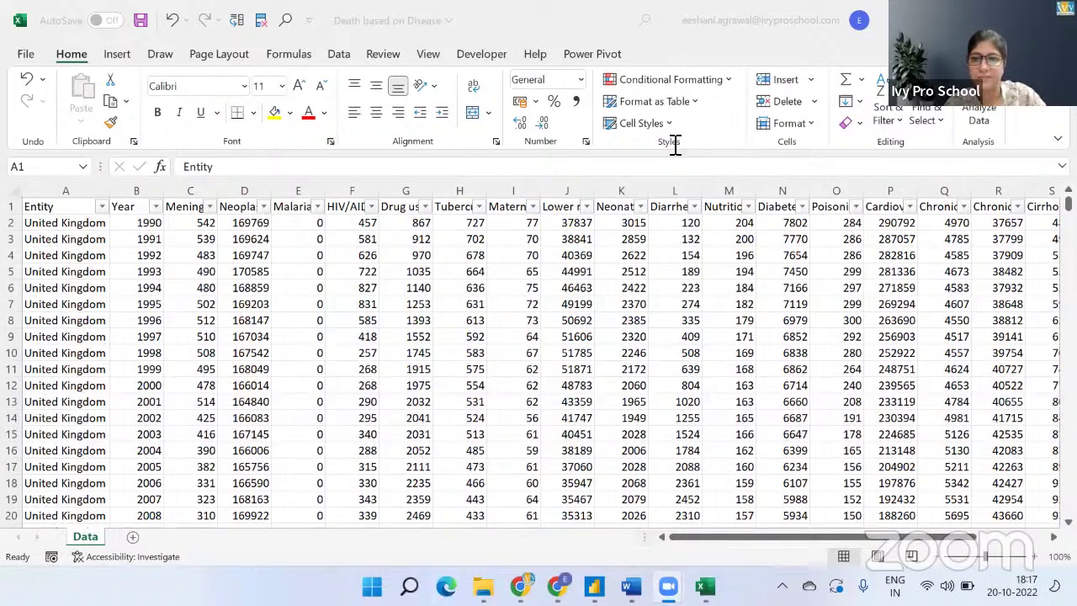
click(449, 259)
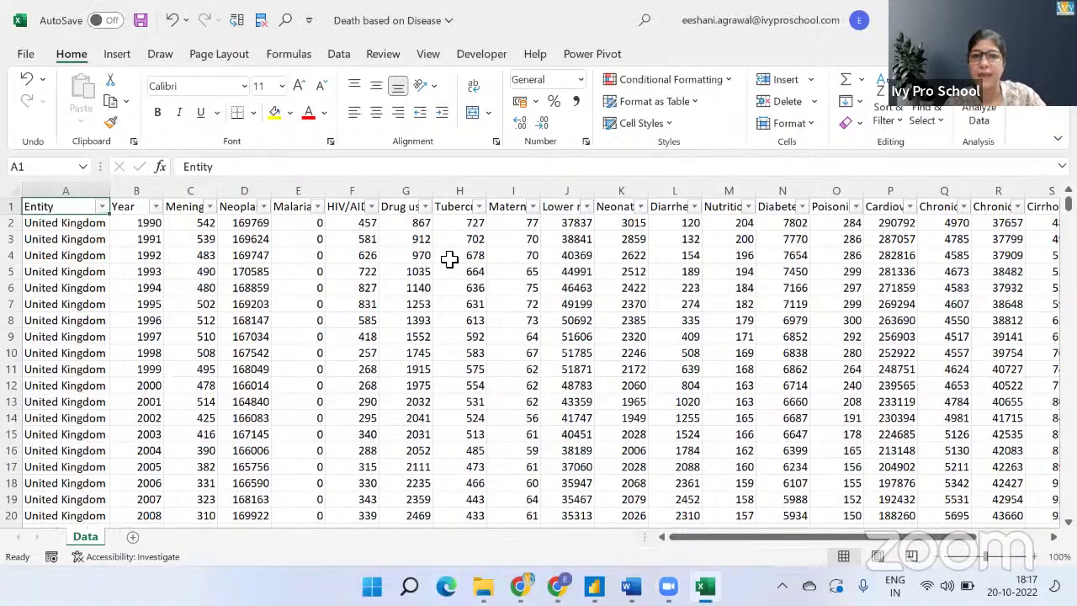
click(450, 259)
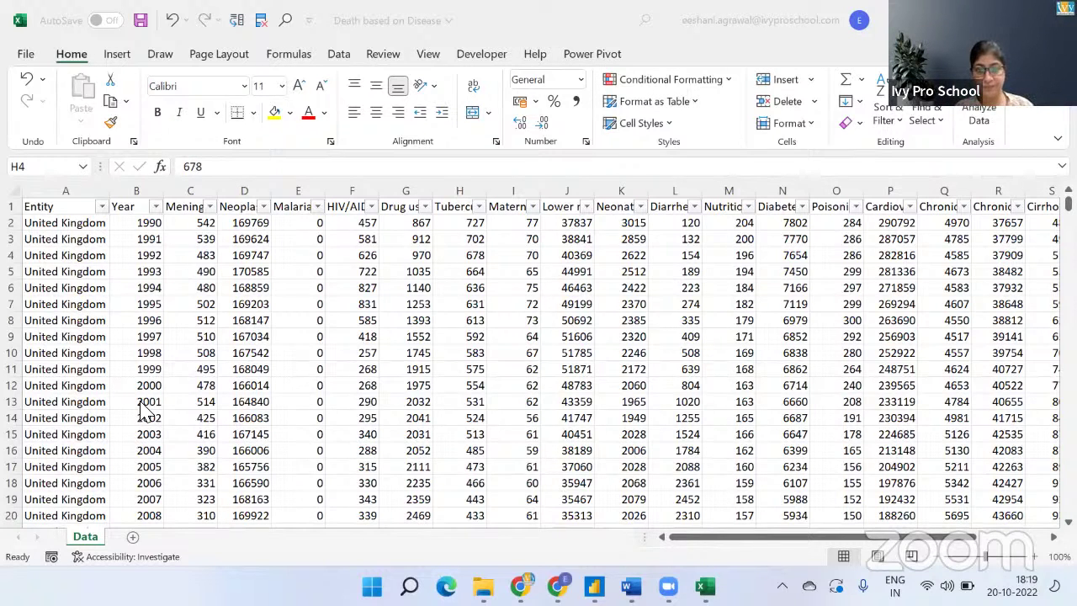
click(25, 56)
click(23, 59)
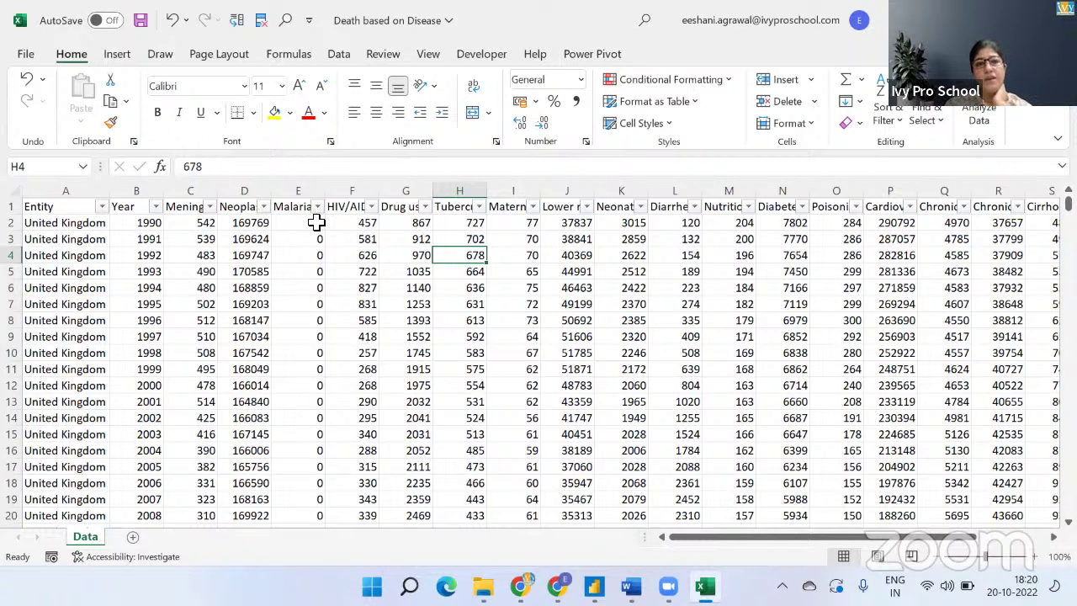
click(665, 104)
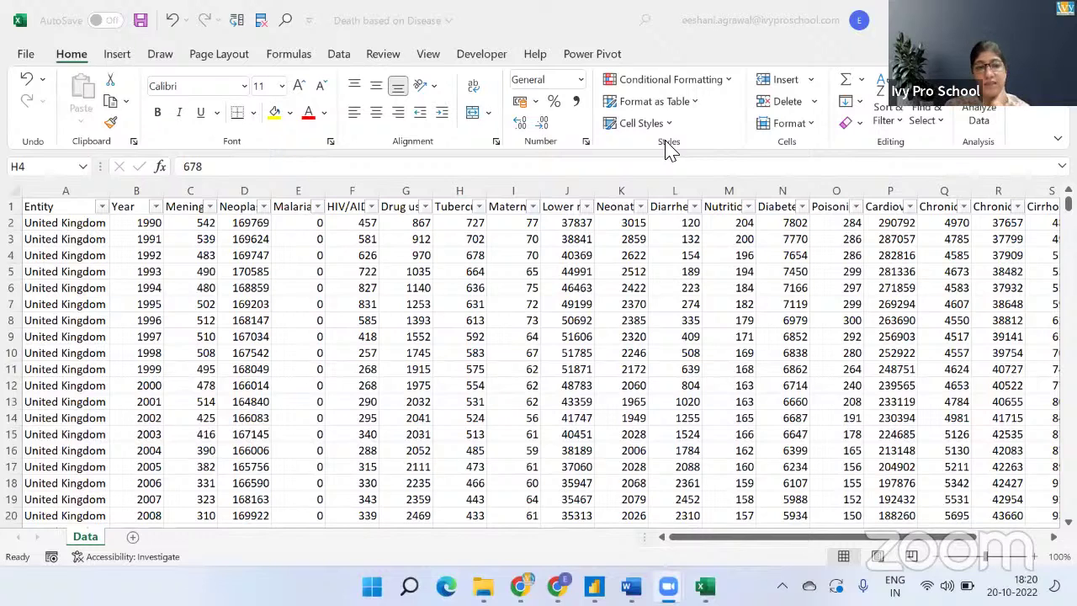
Examine the disease names in the header row from Malaria through Poisonings and back to Meningitis.
click(290, 205)
click(293, 207)
key(Right)
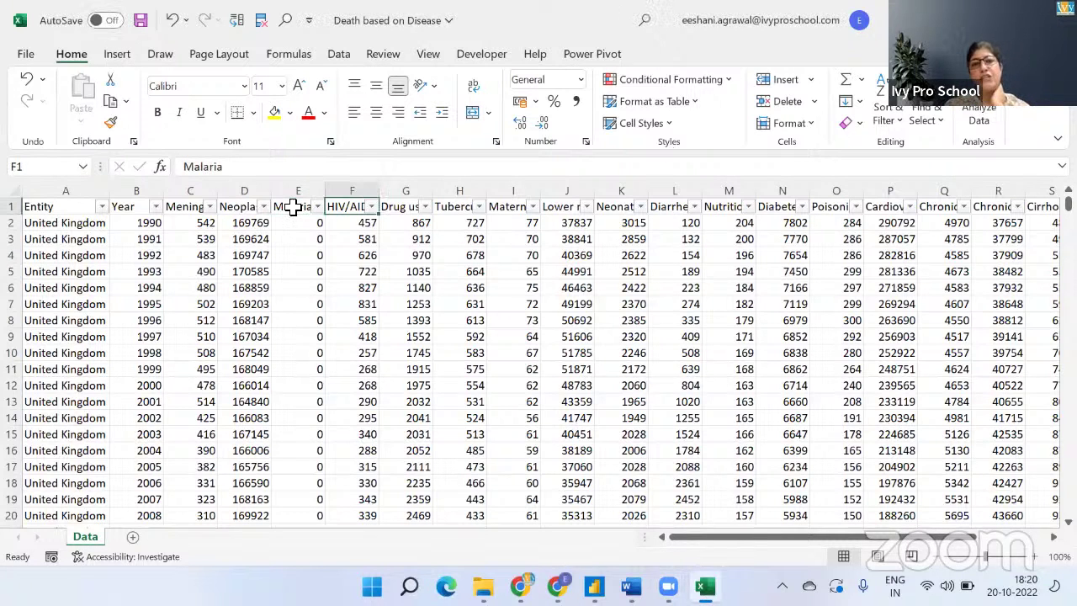
key(Right)
key(Right)
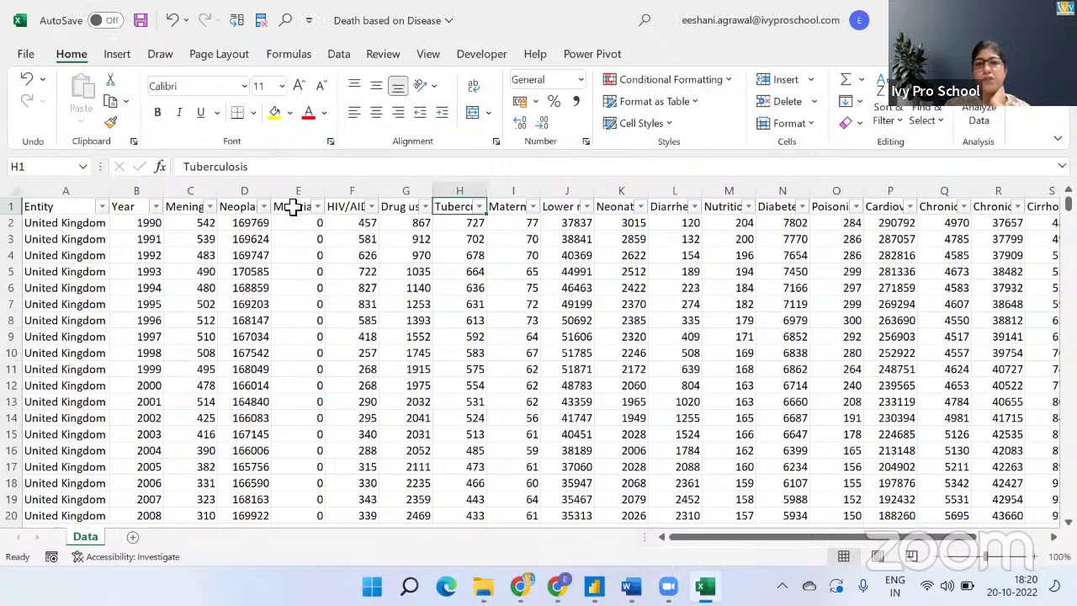
key(Right)
key(Right)
key(Right)
key(Right)
key(Right)
key(Right)
key(Right)
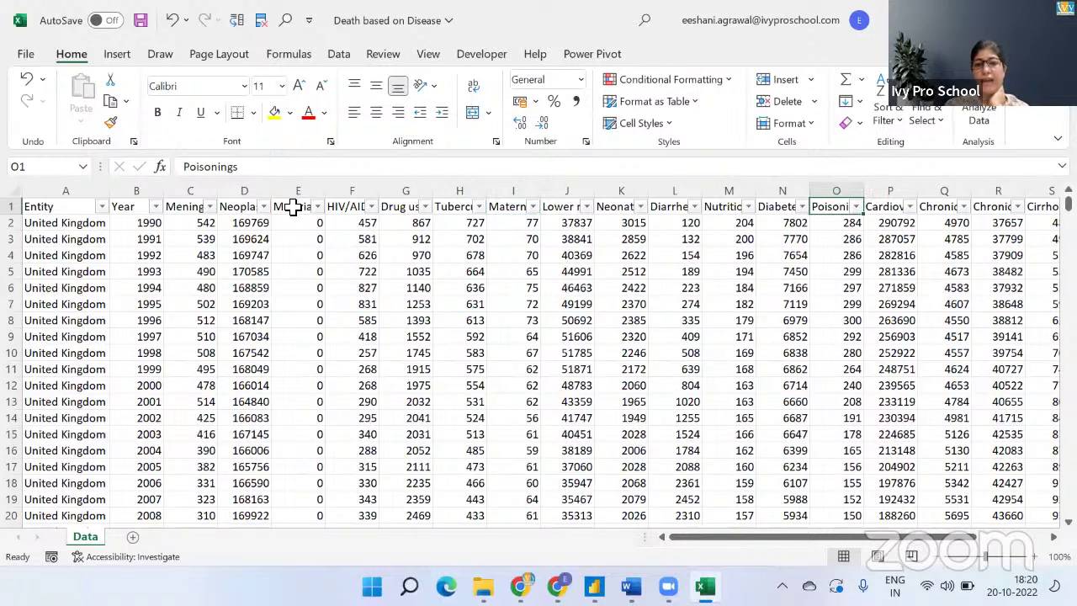
key(Left)
key(Left)
key(Left)
key(Left)
key(Left)
key(Left)
key(Left)
key(Left)
key(Left)
key(Left)
key(Left)
key(Left)
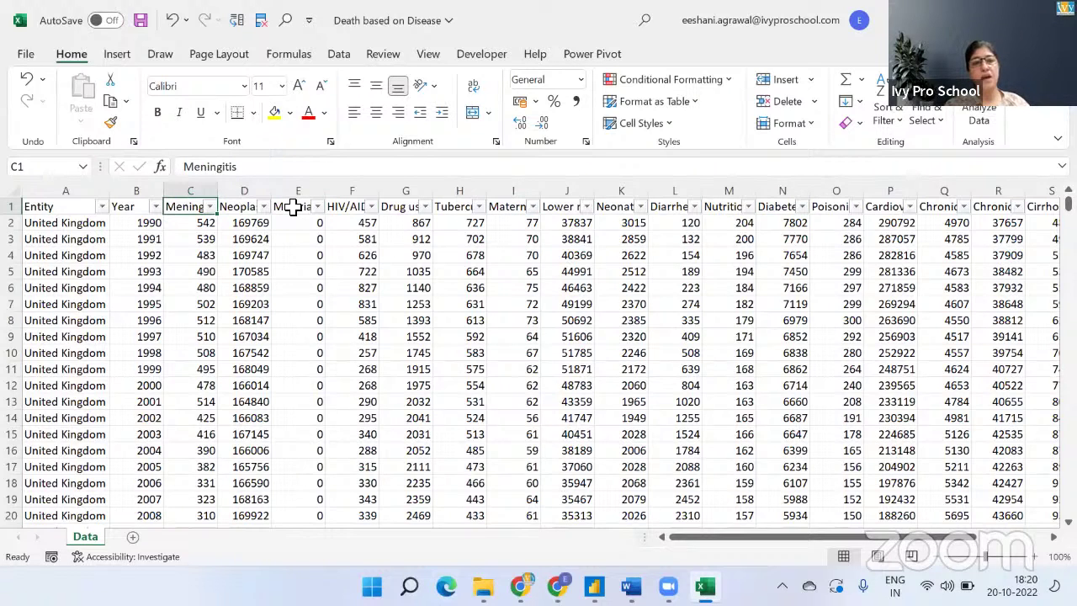
Select all disease headers in row 1 from Meningitis to the last column to count them.
key(ctrl+shift+Right)
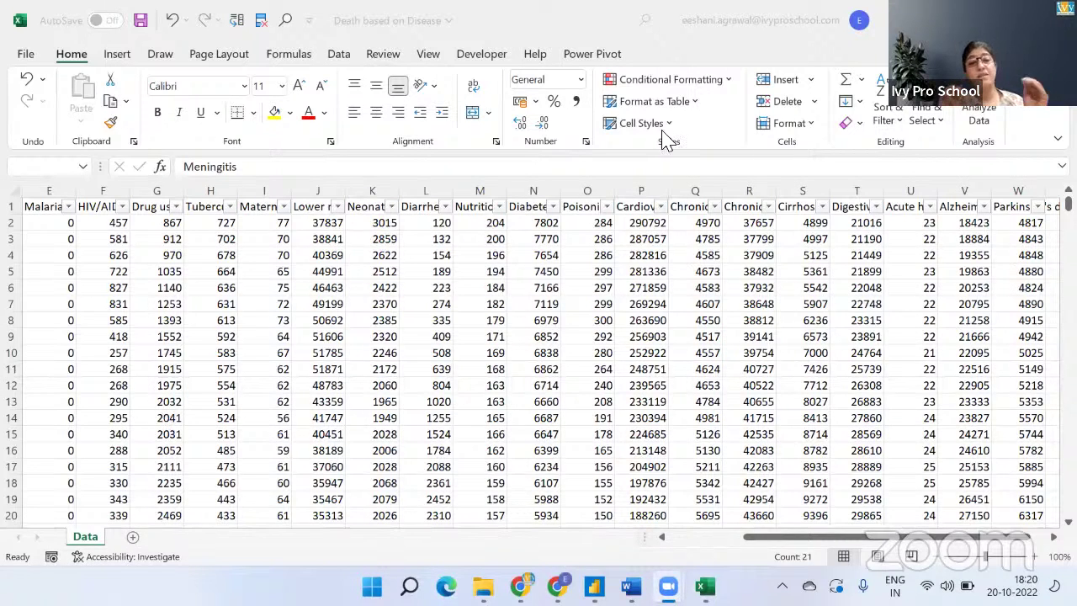
click(409, 288)
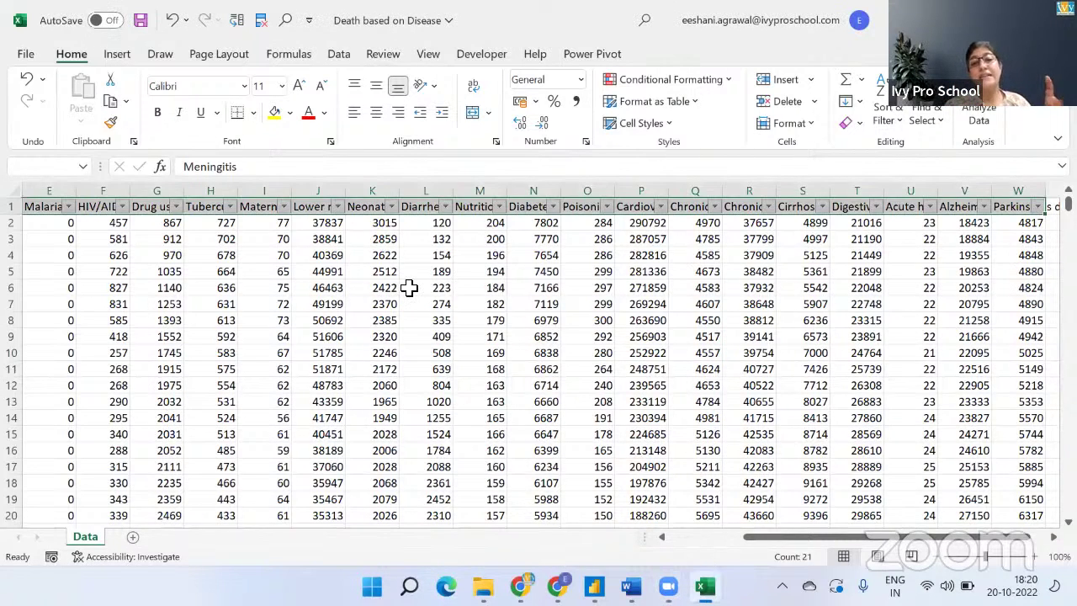
click(409, 288)
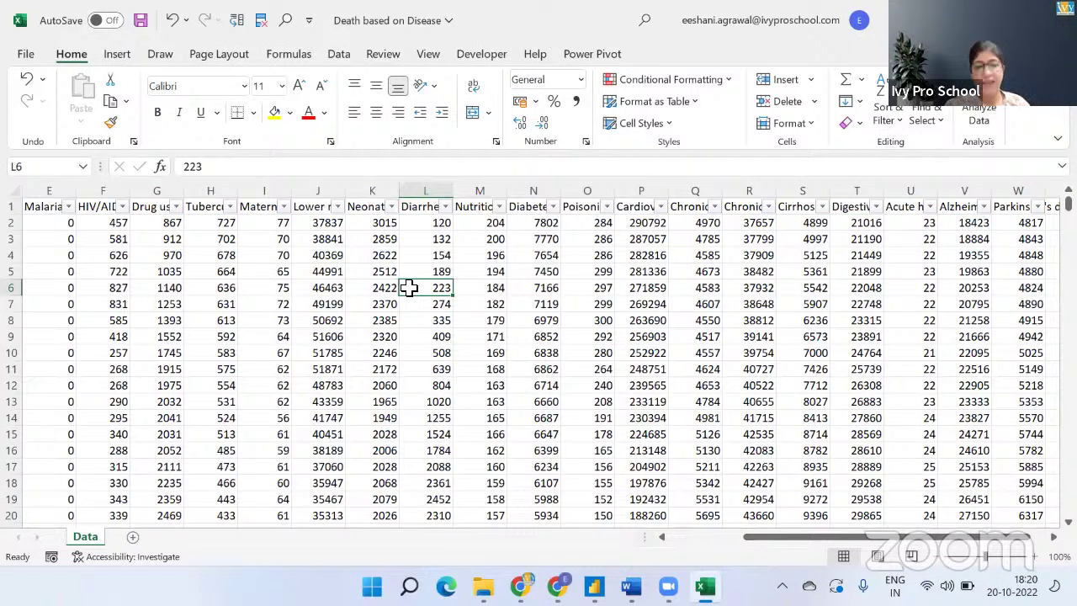
Go back to cell A1 and check which countries the Entity column's filter list contains, leaving the filter unchanged.
key(Left)
key(Left)
key(Left)
key(Left)
key(Left)
key(Left)
key(Left)
key(Left)
key(Left)
key(Left)
key(Left)
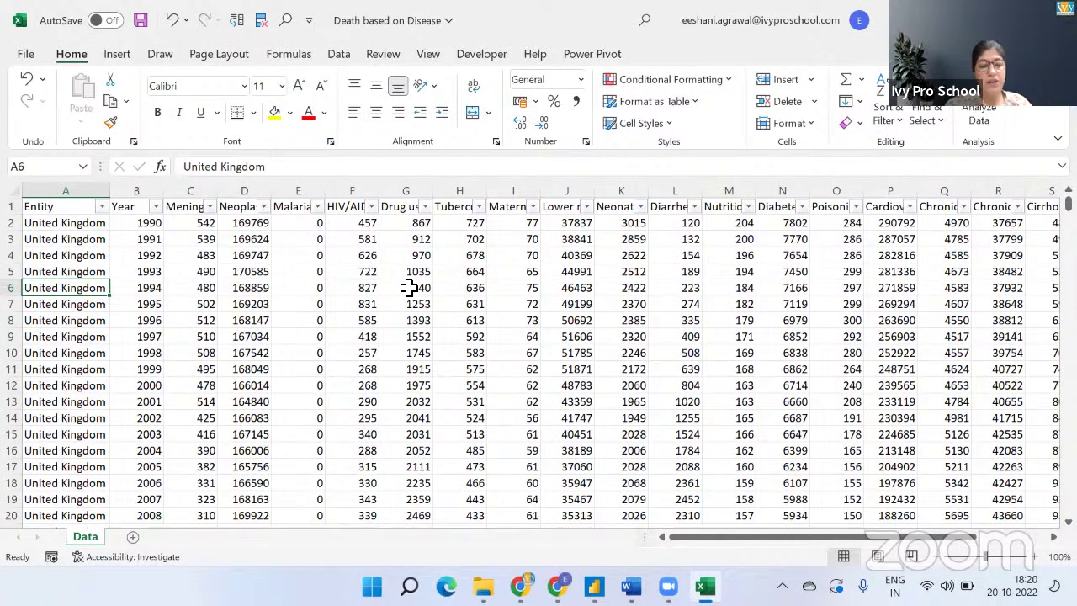
key(ctrl+Up)
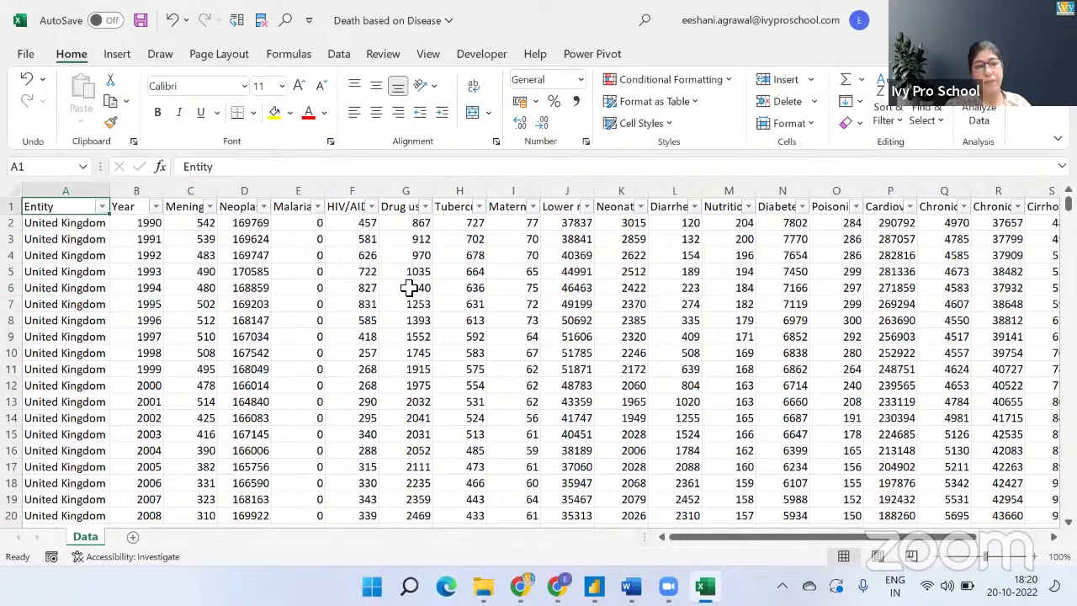
key(alt+Down)
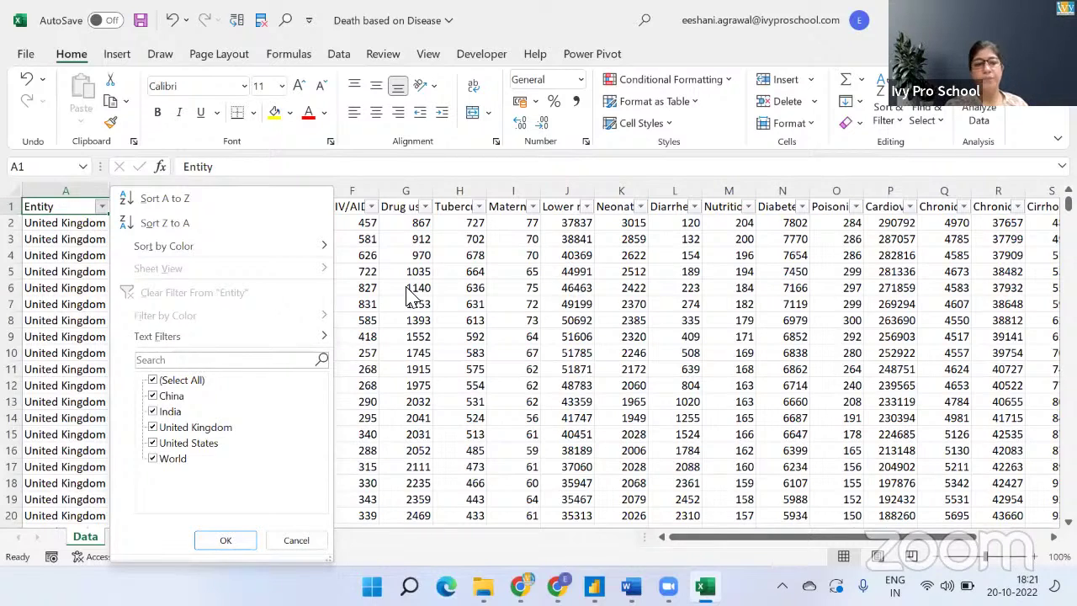
key(Escape)
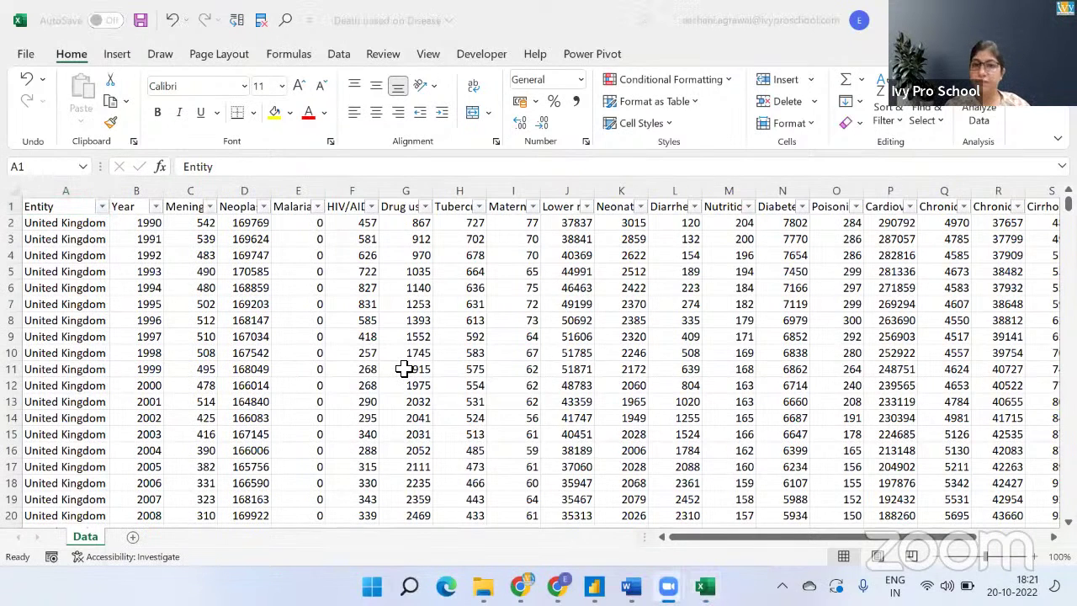
Search the Data sheet for "cancer".
click(663, 135)
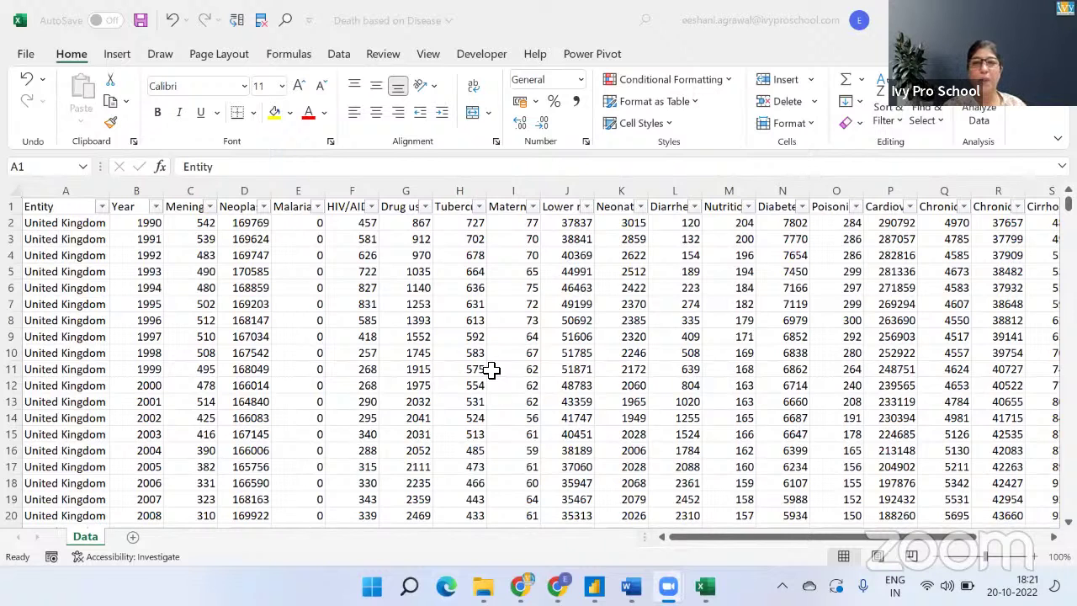
click(437, 230)
click(437, 229)
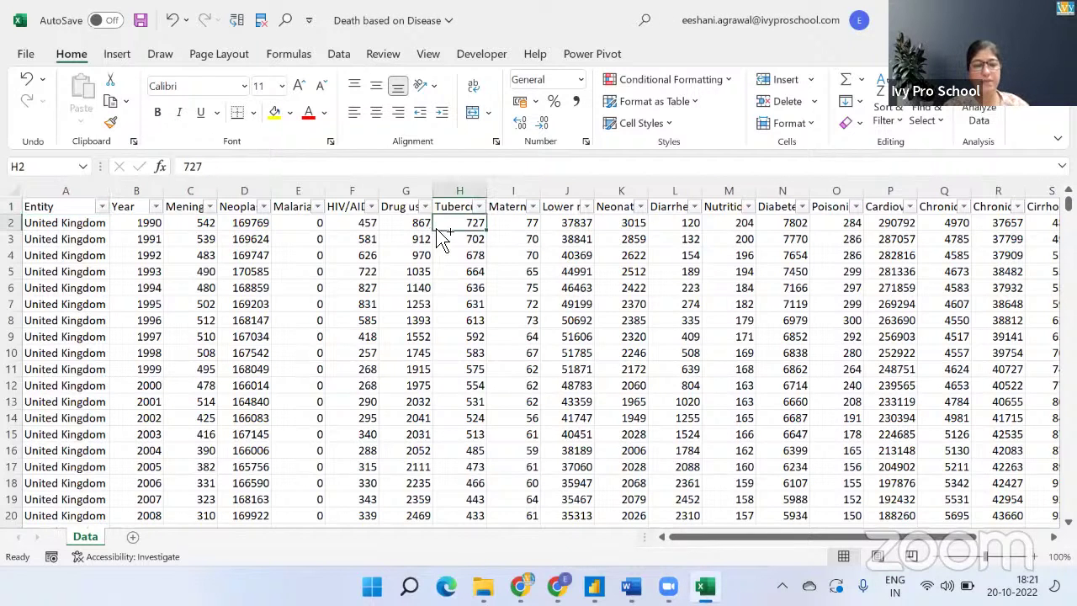
key(ctrl+f)
text(cancer)
key(Return)
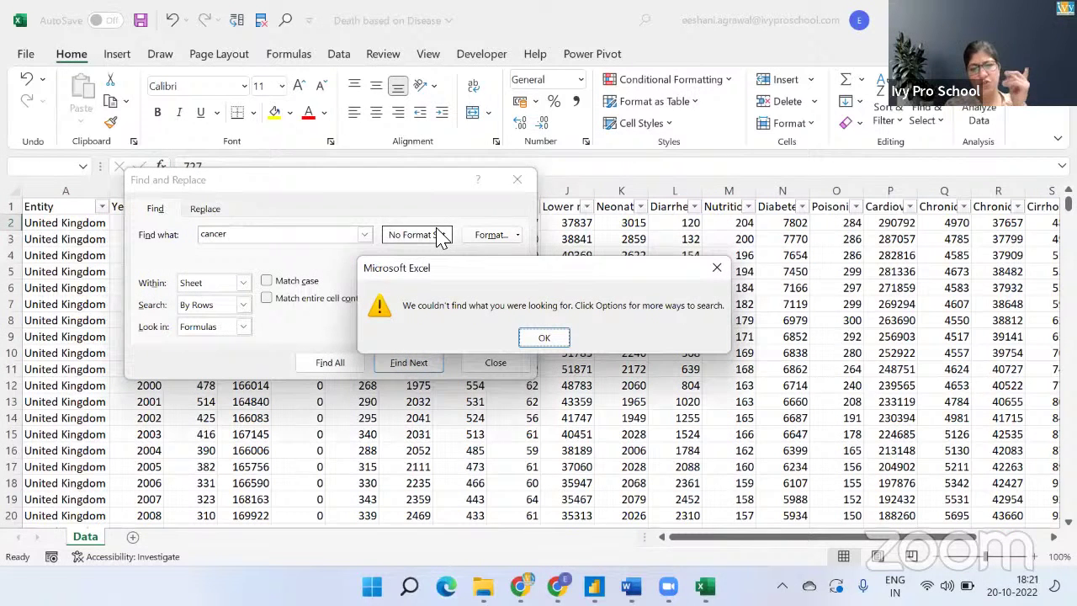
key(Return)
key(Escape)
Check the values in the Malaria column's filter list without applying a filter.
key(Left)
key(Left)
key(Left)
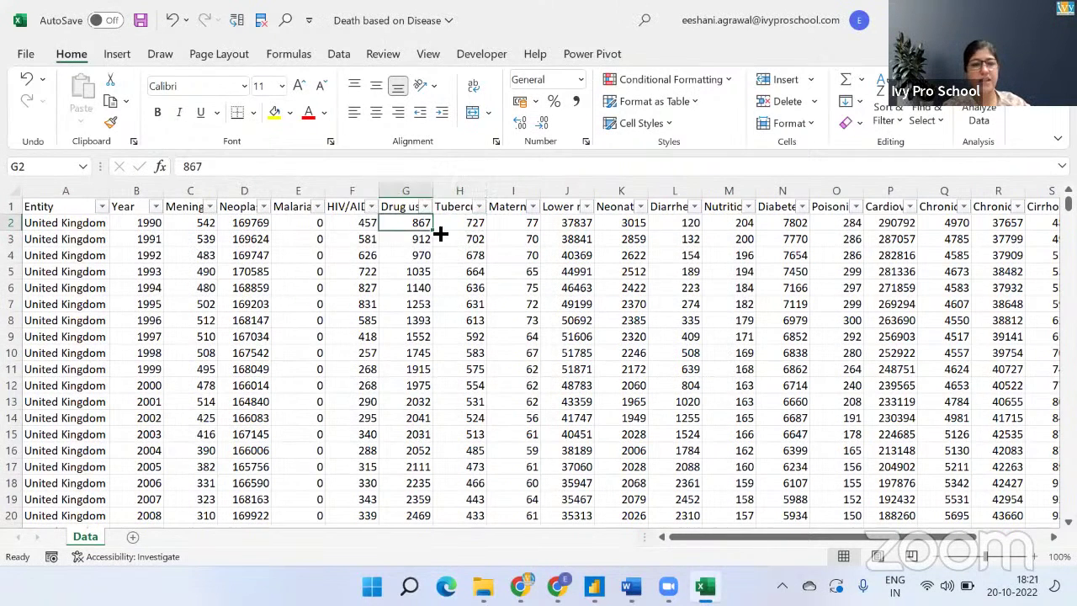
key(alt+Tab)
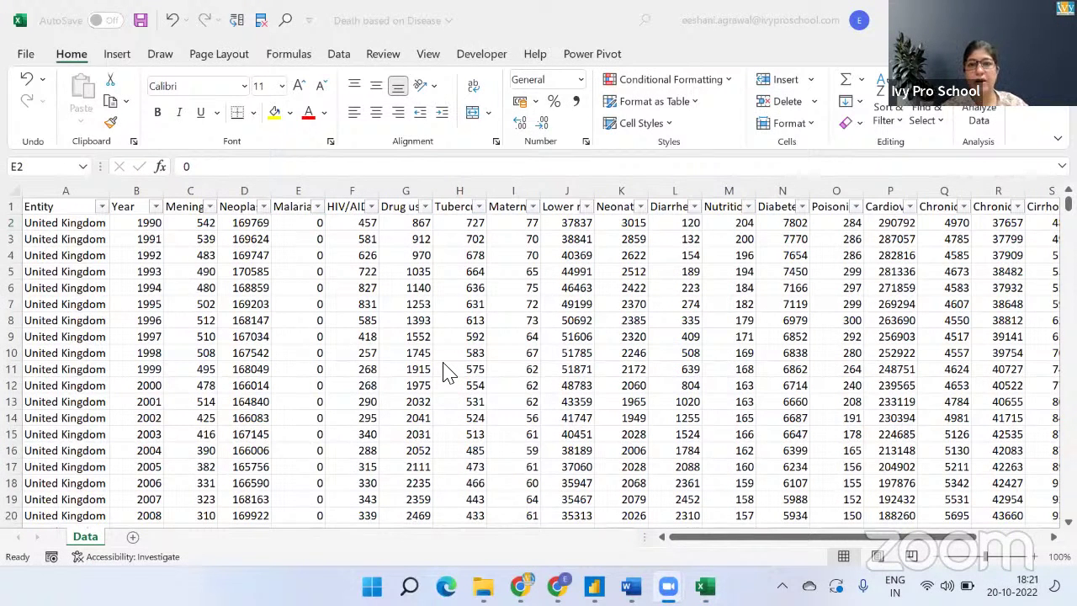
click(320, 208)
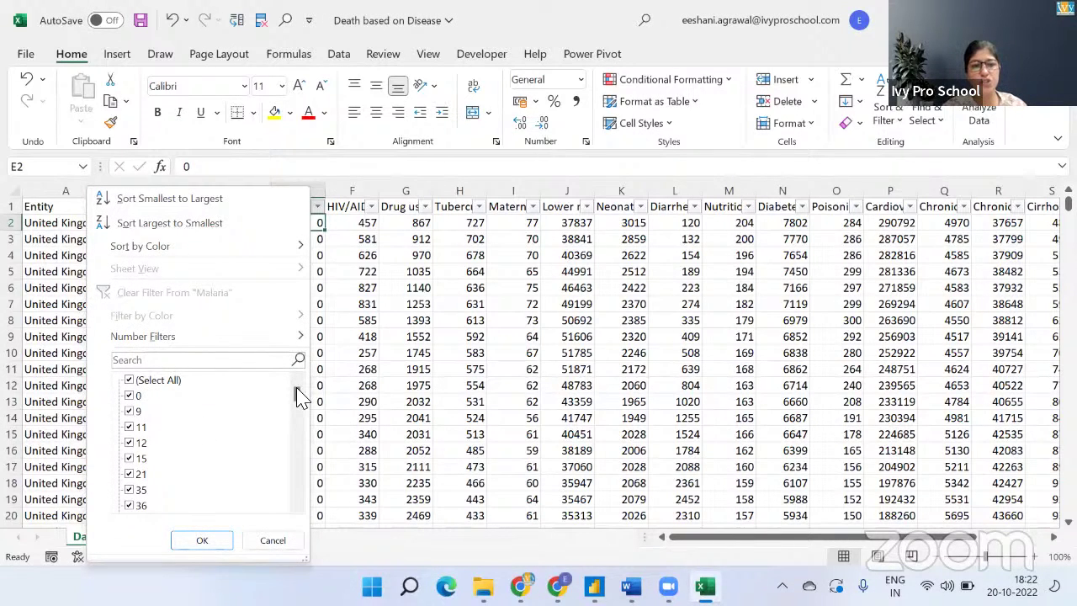
click(500, 287)
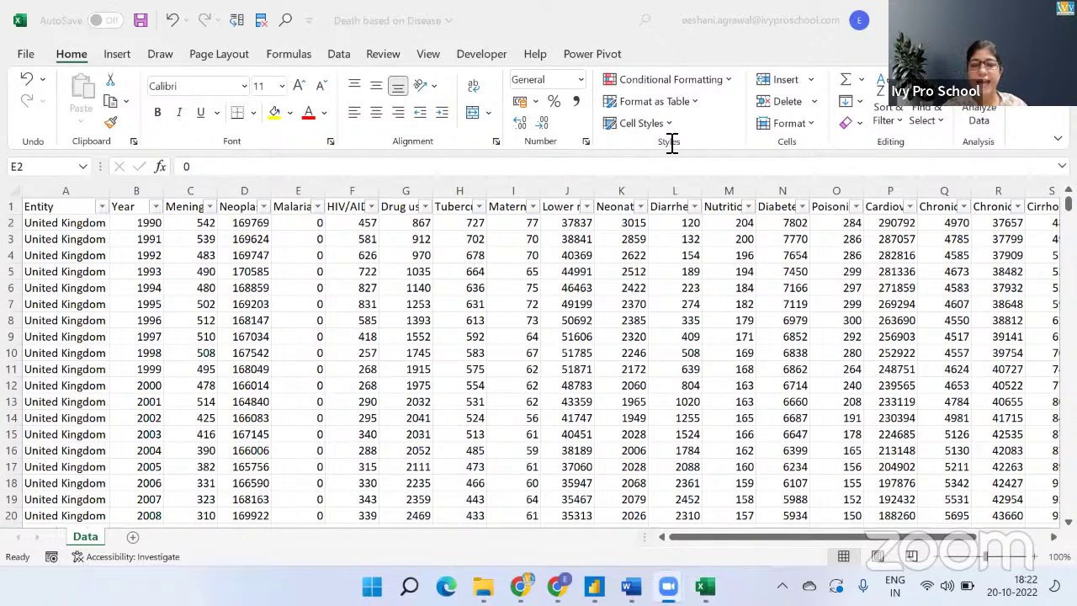
click(505, 286)
click(505, 286)
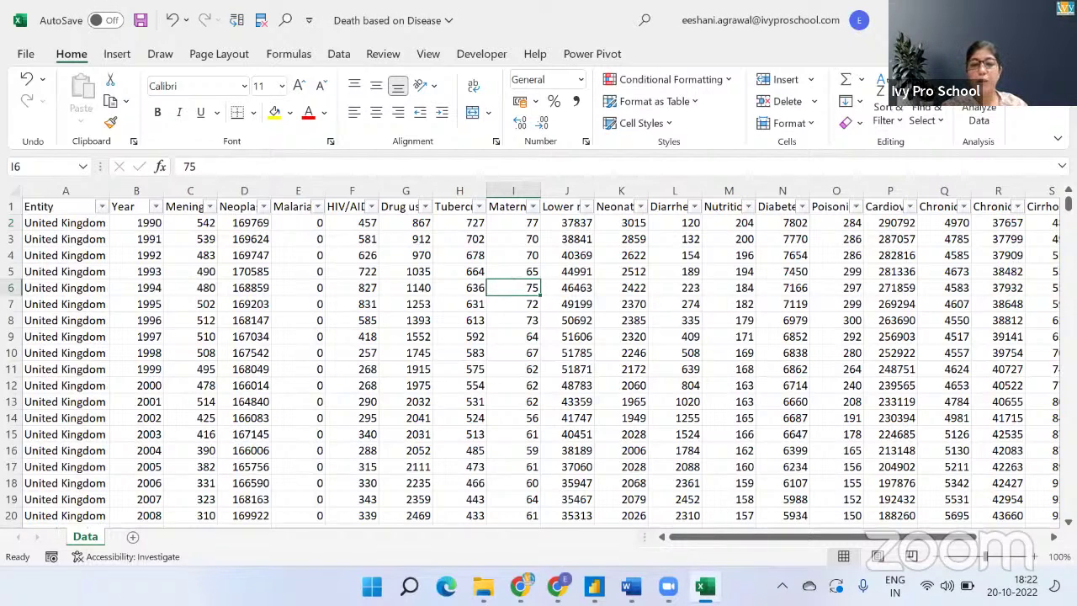
Switch to Power BI Desktop and close the untitled report without saving its changes.
click(594, 586)
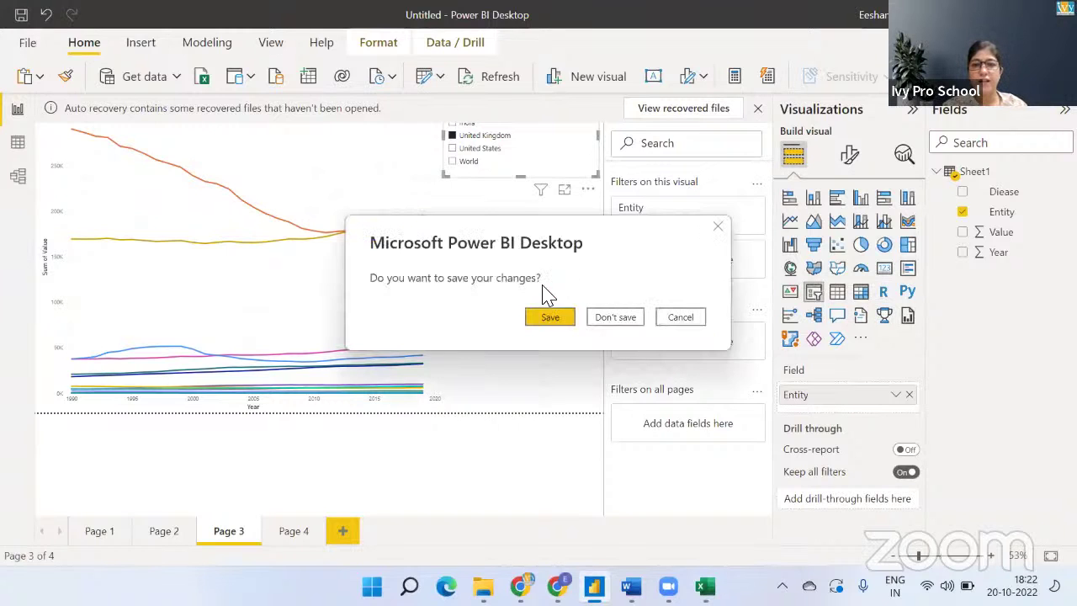
click(615, 318)
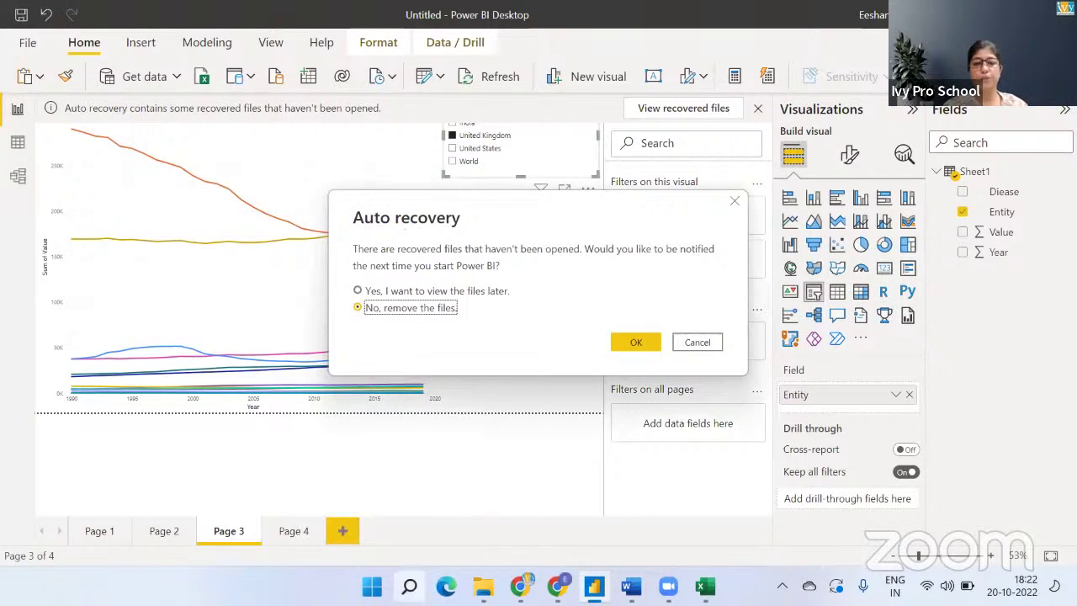
Launch a new Power BI Desktop session and confirm removing the unopened auto-recovery files of the old one.
click(409, 587)
text(pow)
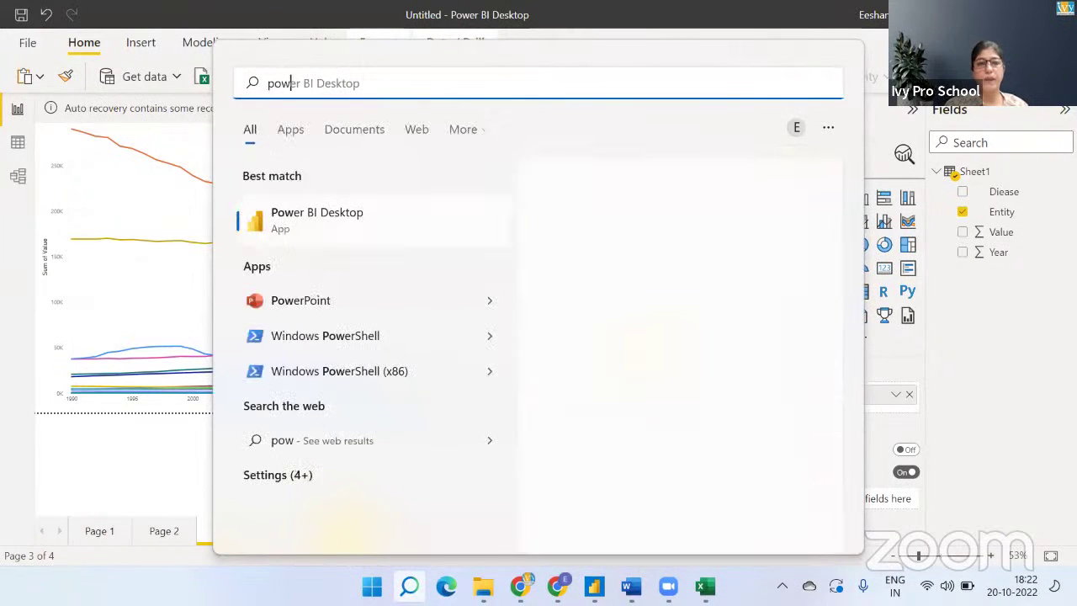
click(353, 221)
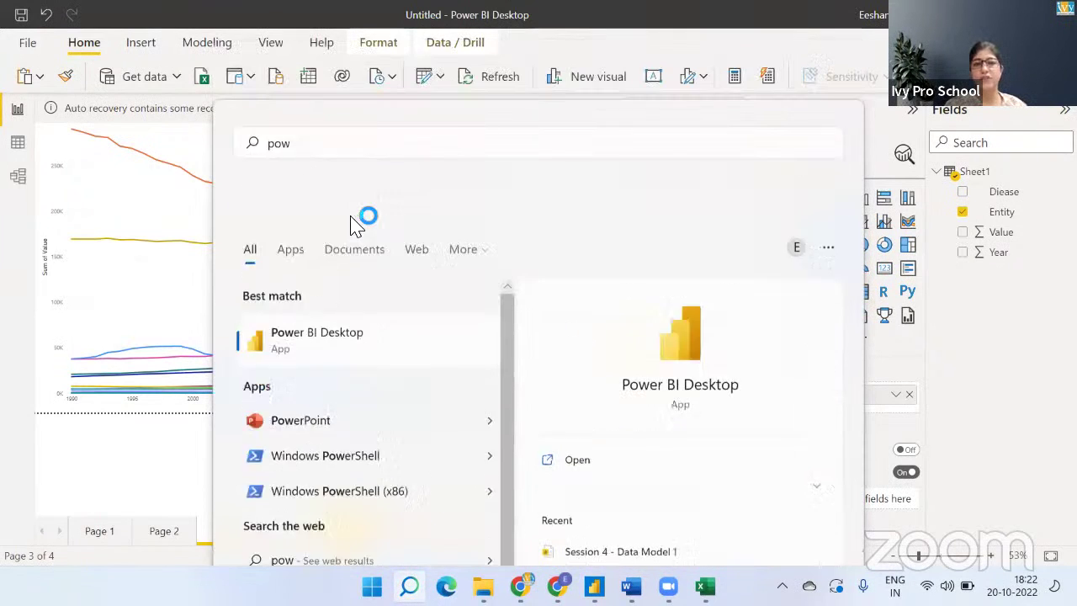
click(636, 345)
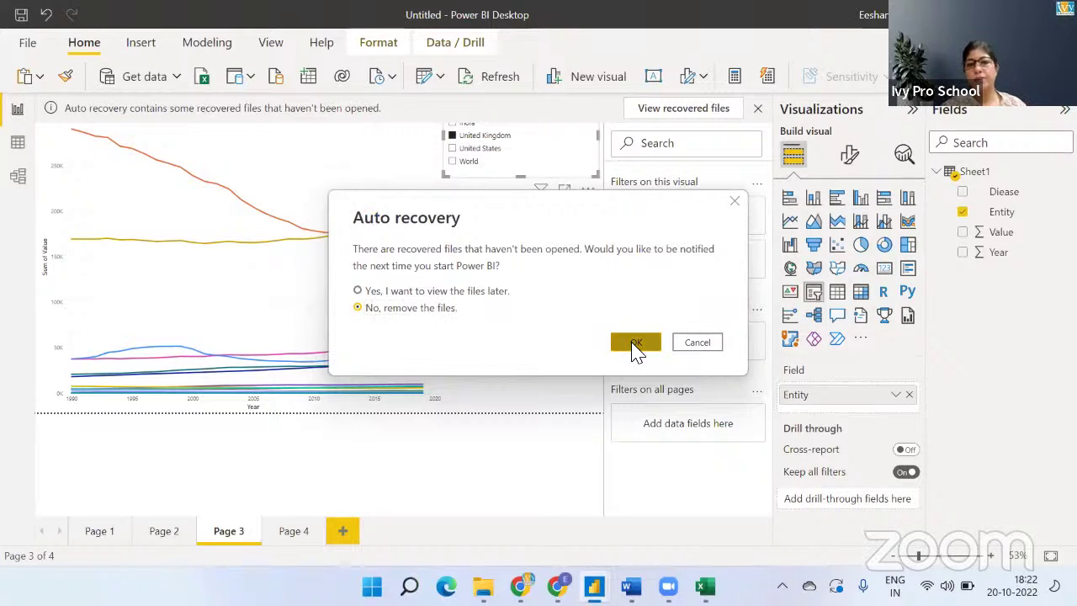
key(alt+Tab)
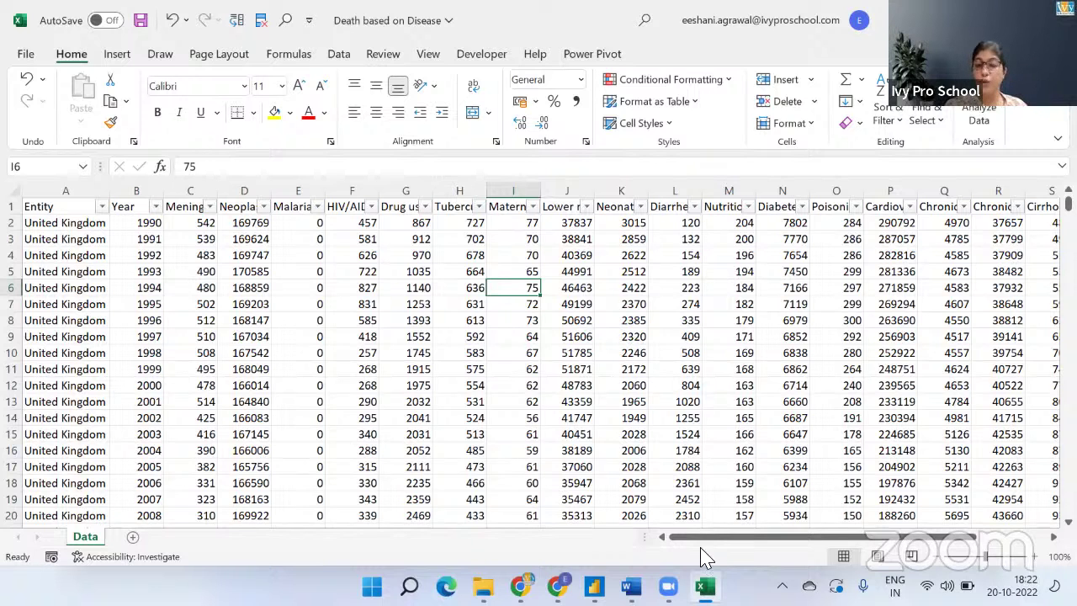
click(594, 586)
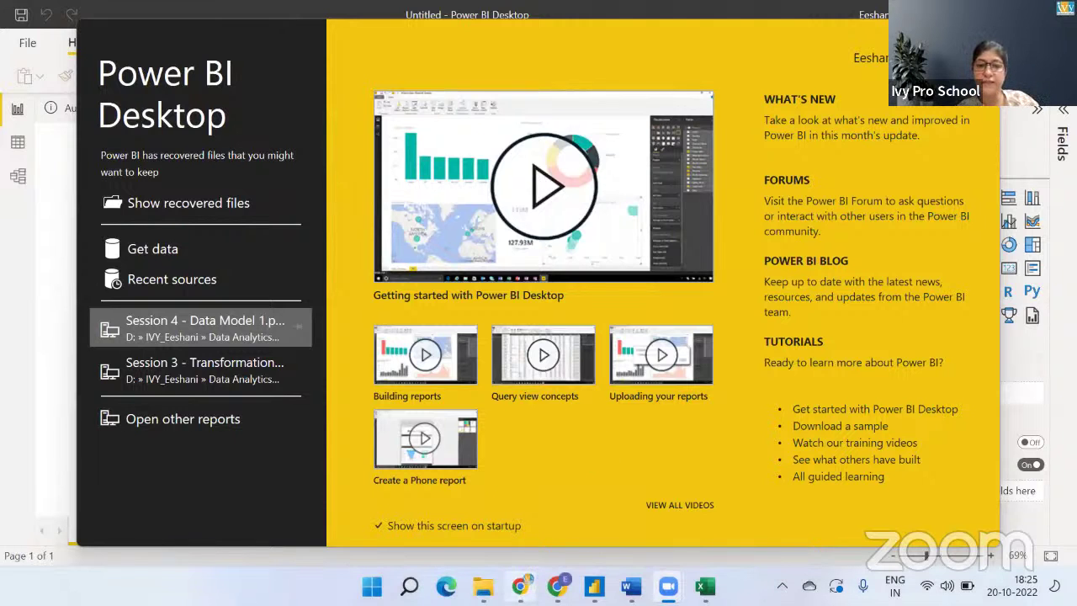
Switch to the YouTube live stream in Chrome and post the copied Google Sheets dataset link in its live chat.
click(520, 586)
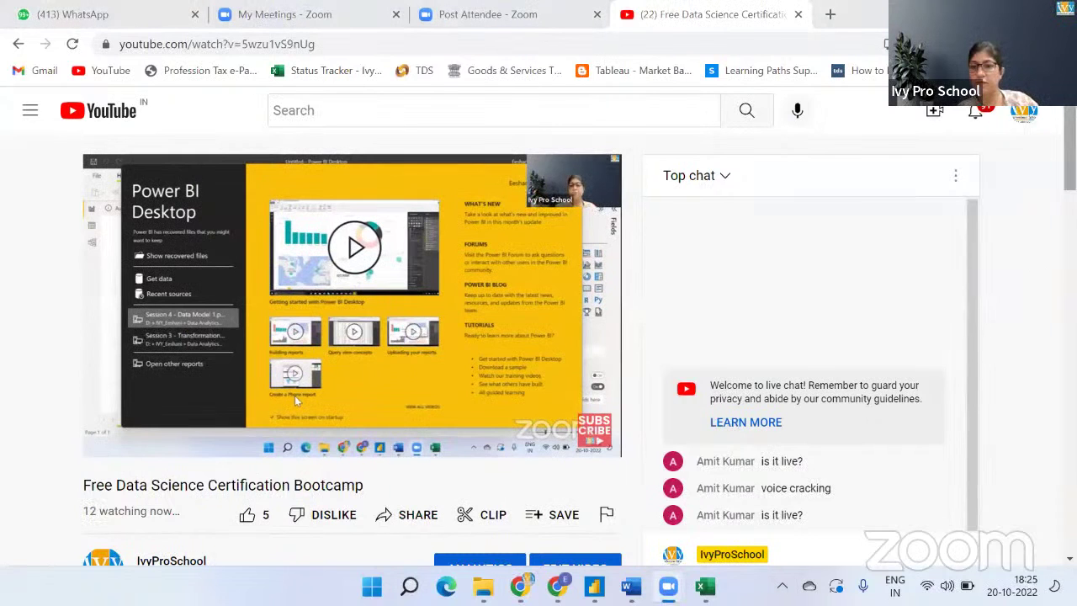
scroll(538, 337, down, 5)
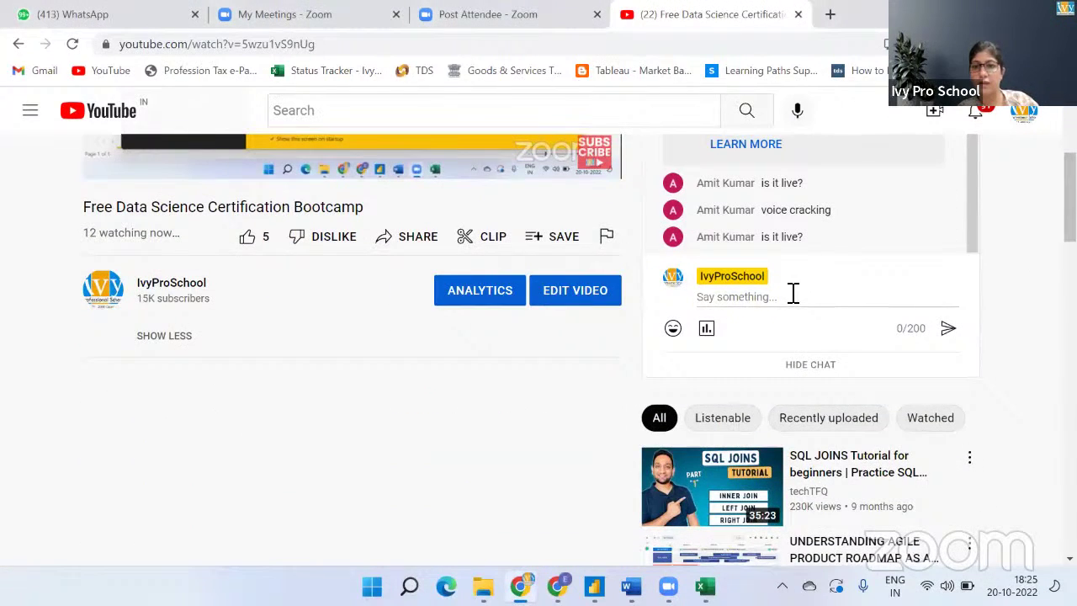
click(793, 294)
key(ctrl+v)
key(Return)
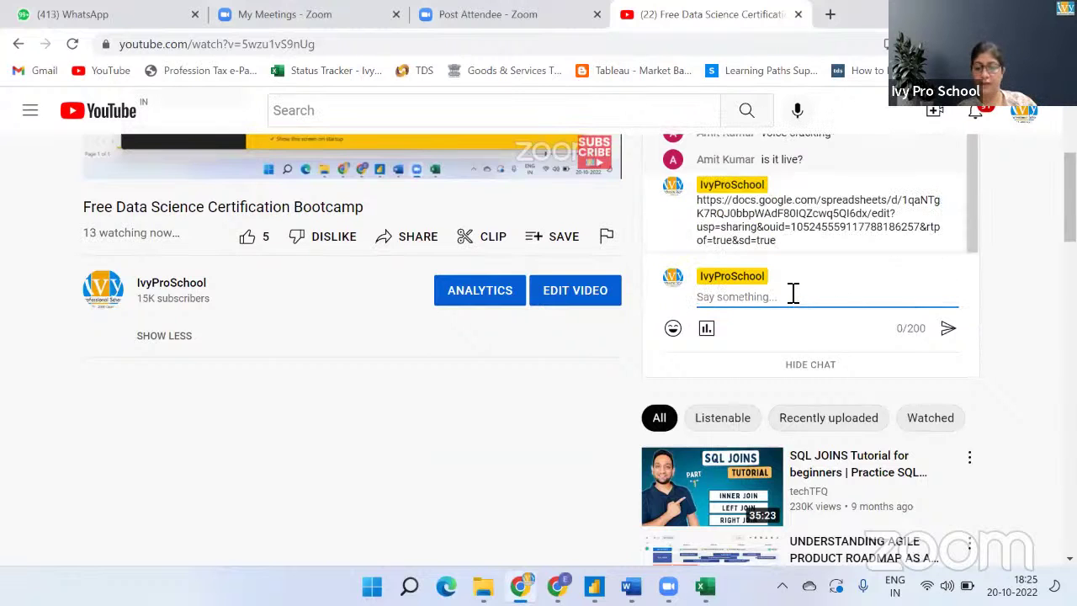
Reply "Yes it is live" in the live chat and return to Power BI Desktop.
text(Yes it )
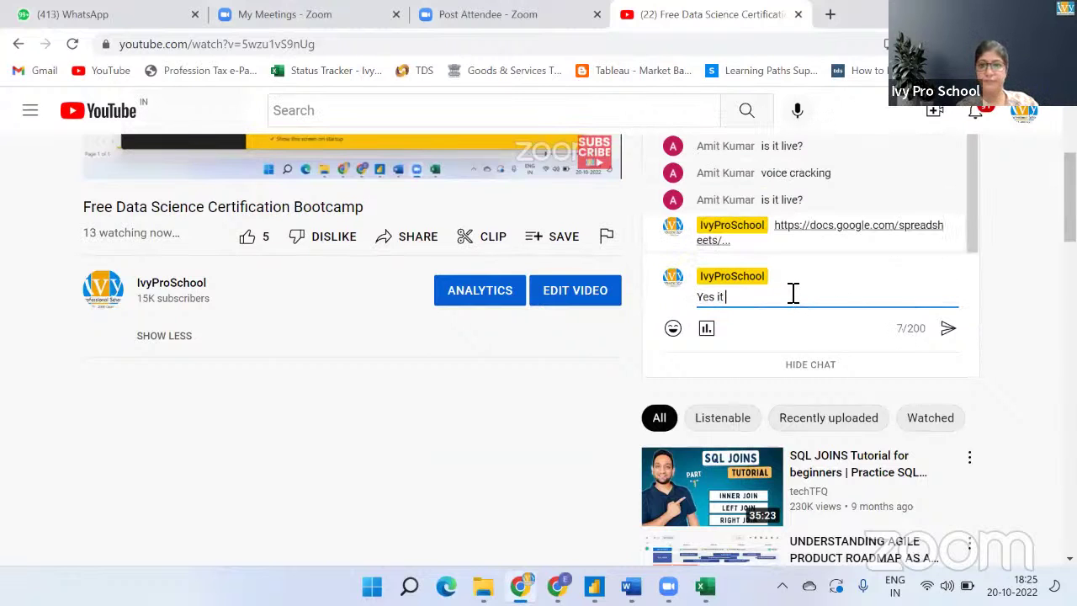
text(is live)
key(Return)
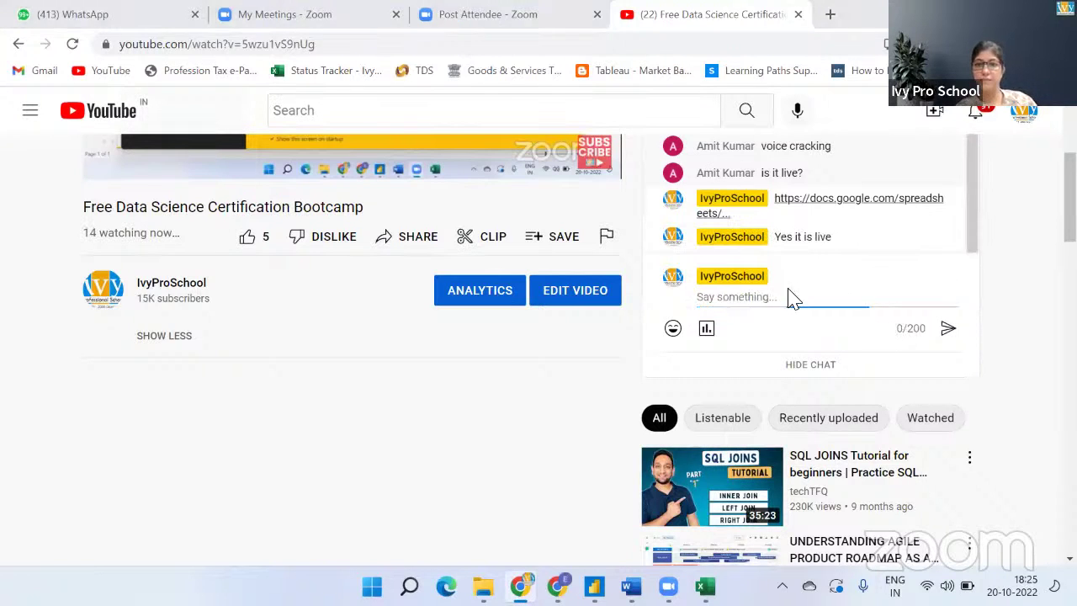
key(alt+Tab)
key(alt+Tab)
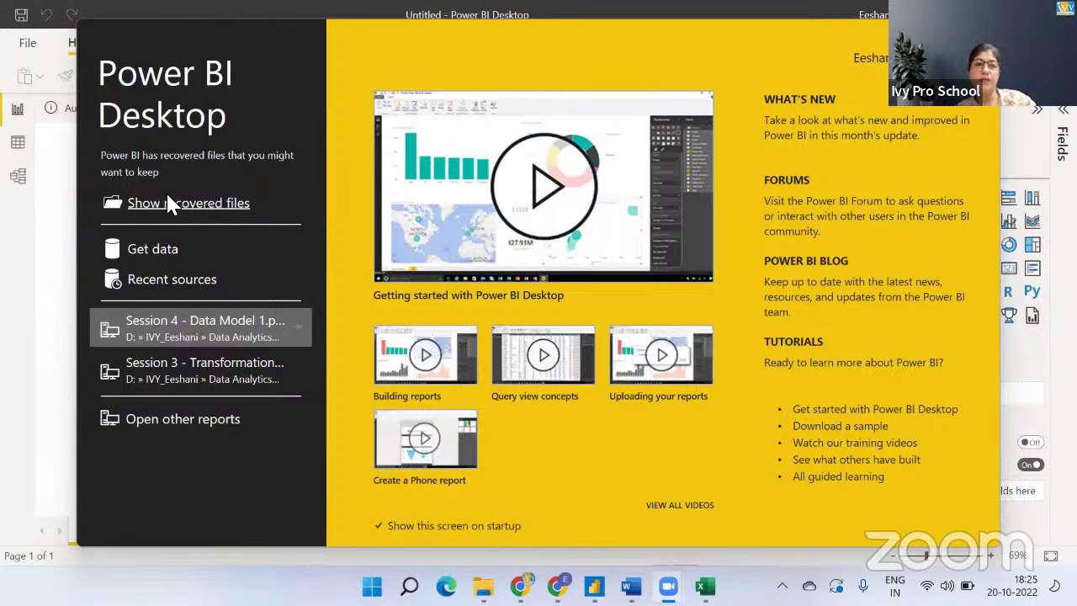
Browse the Azure and Online Services data sources, and connect to the Death based on Disease Excel workbook with its Data sheet selected.
click(167, 255)
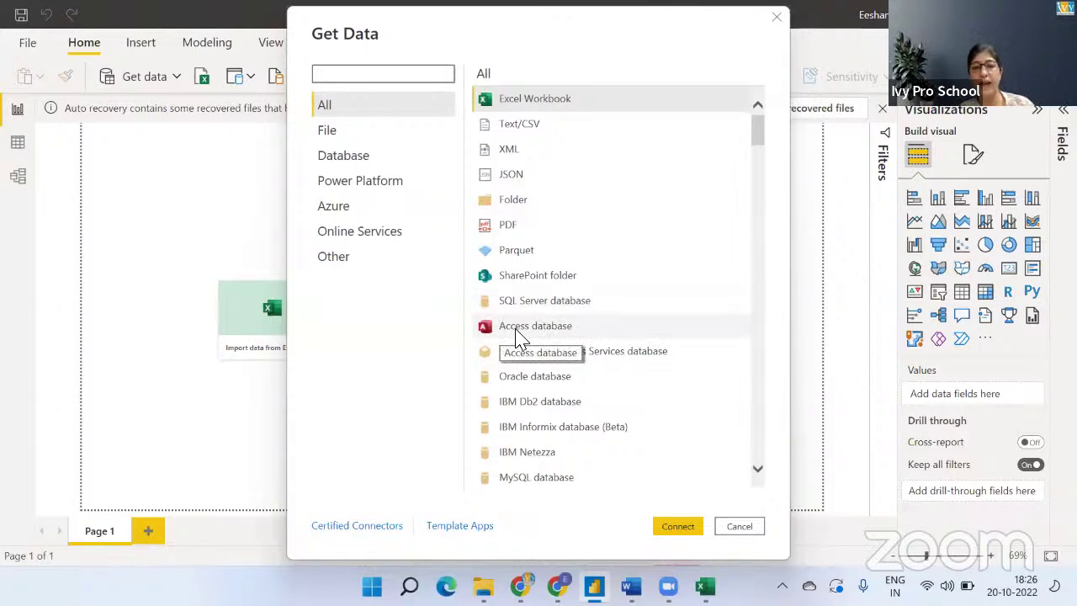
click(346, 210)
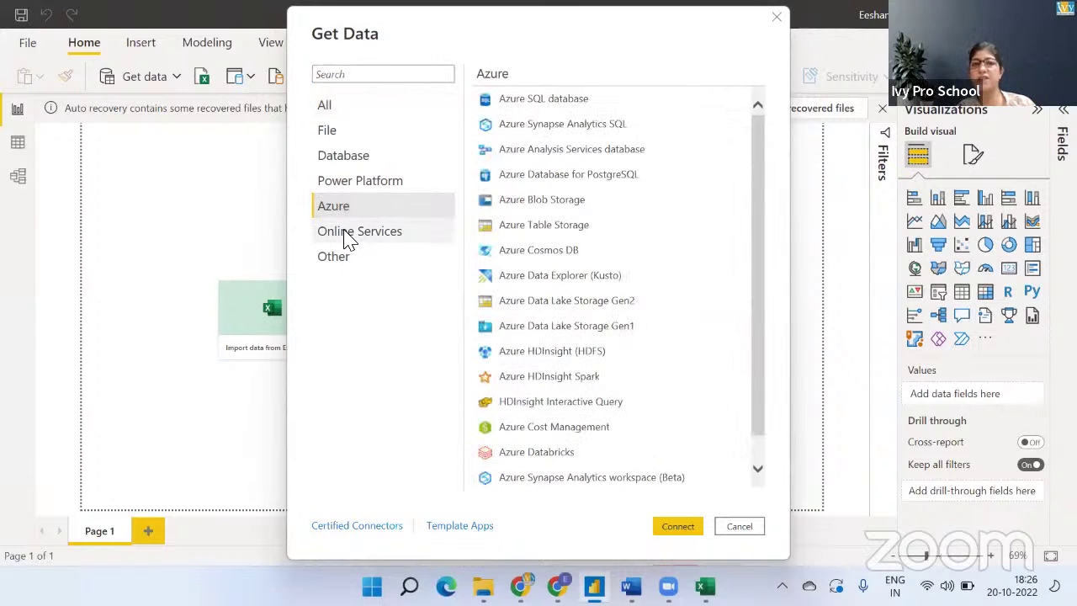
click(349, 239)
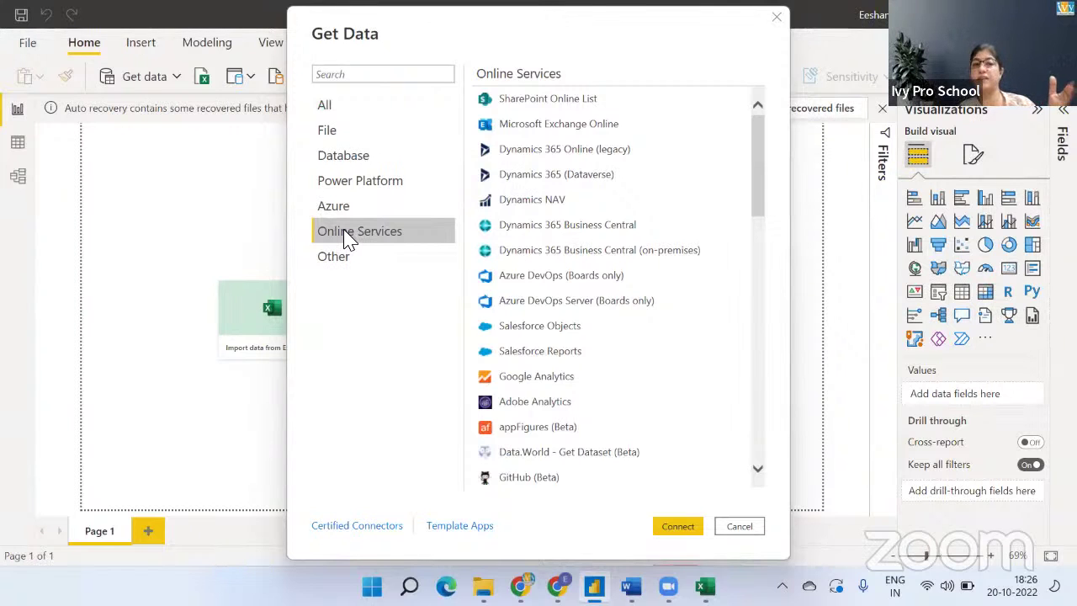
click(330, 113)
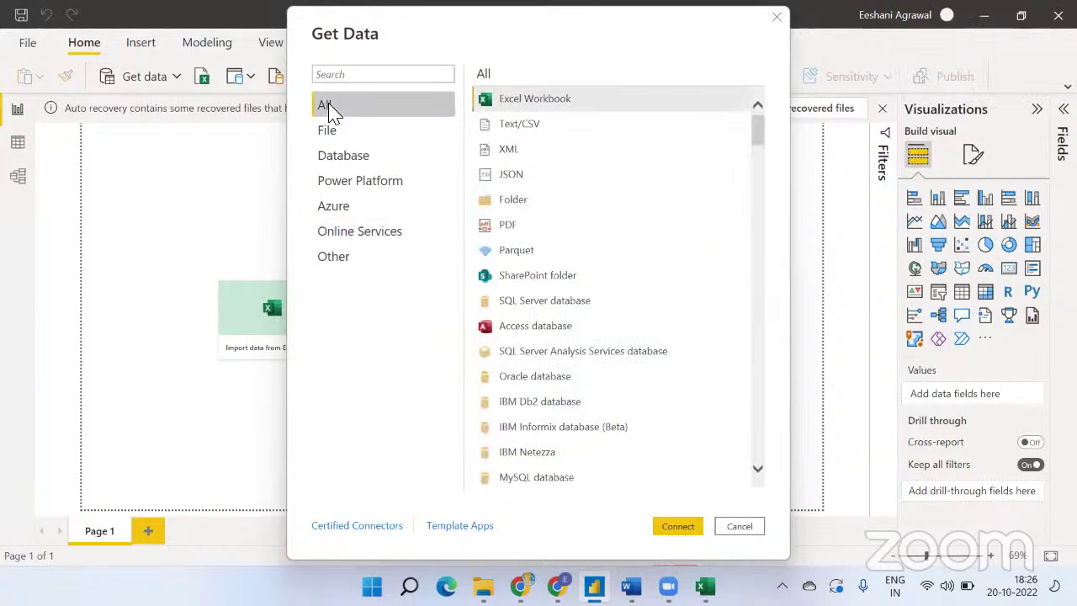
double_click(538, 104)
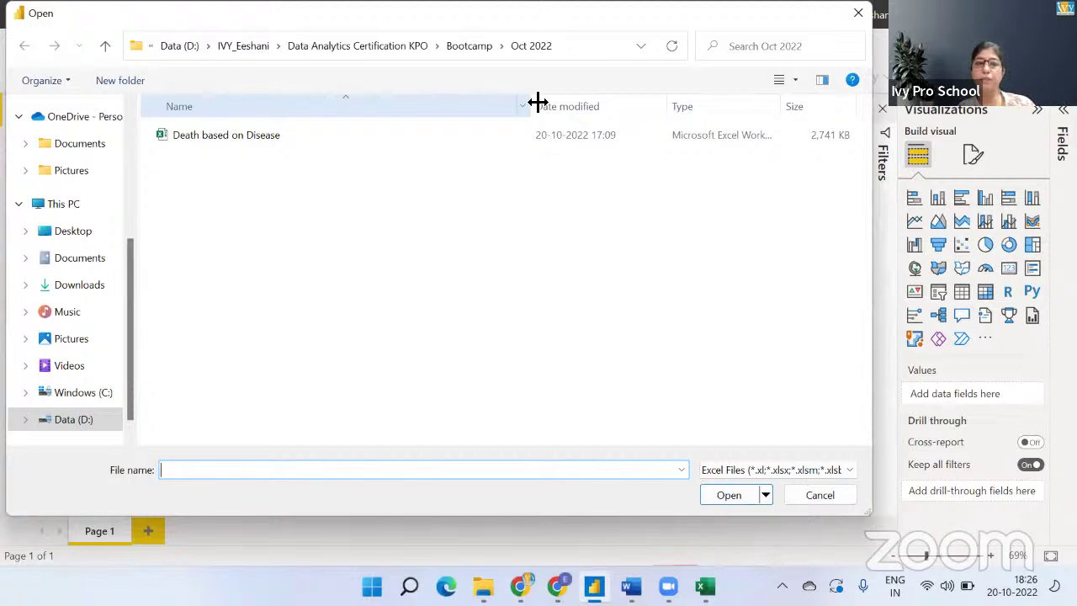
double_click(211, 139)
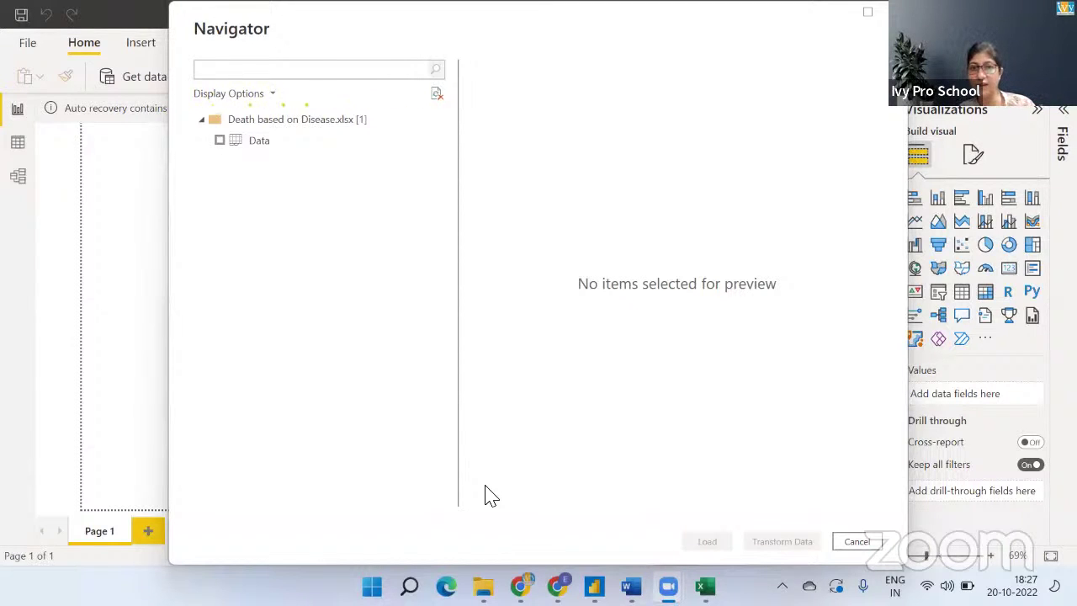
click(221, 143)
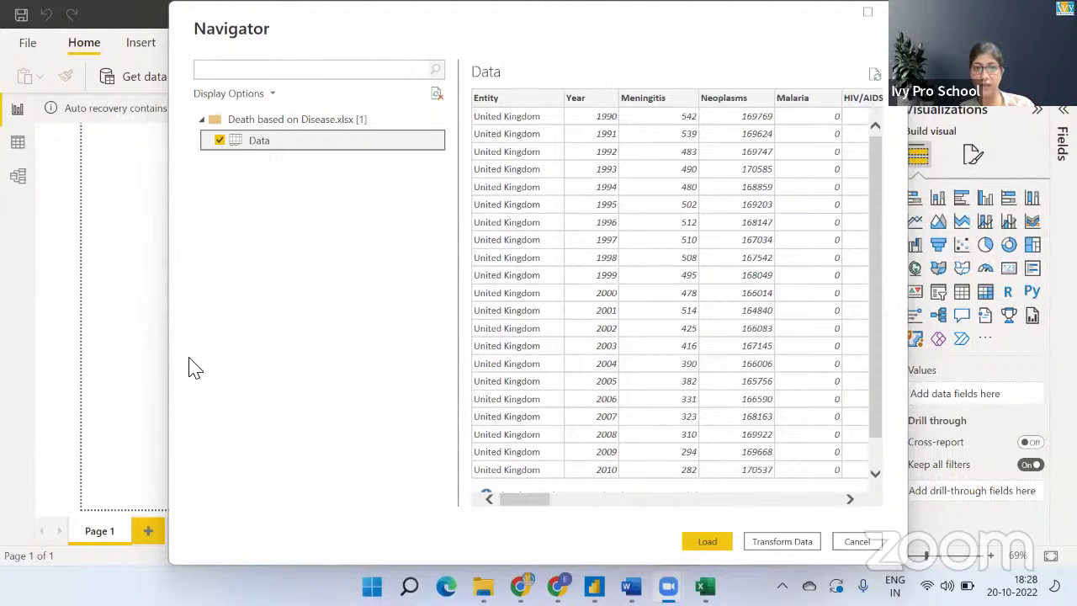
Check the YouTube live chat for new messages and return to the Navigator in Power BI Desktop.
key(alt+Tab)
click(664, 149)
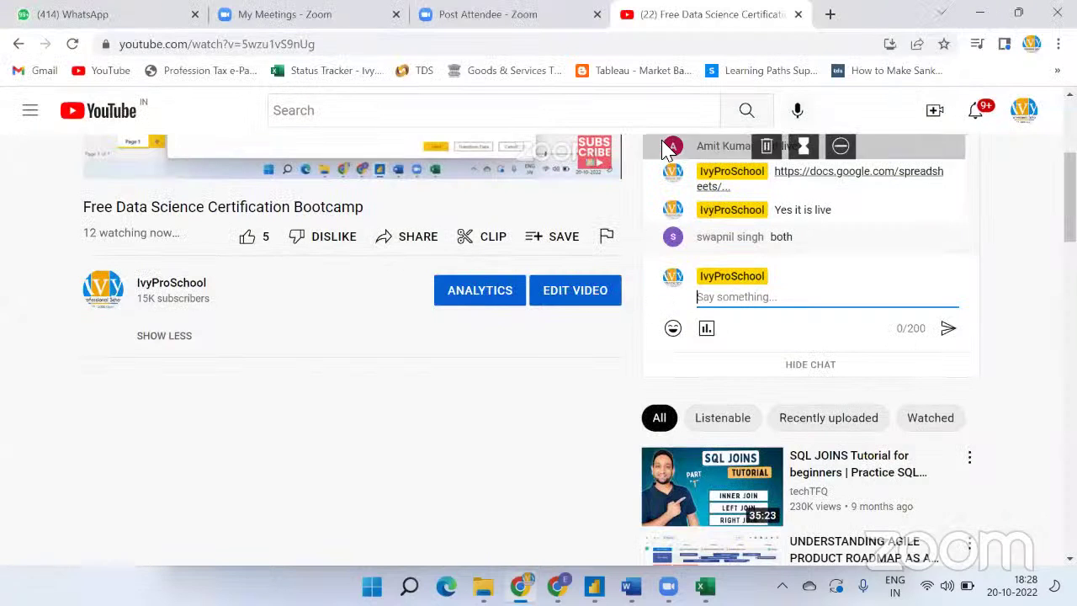
key(alt+Tab)
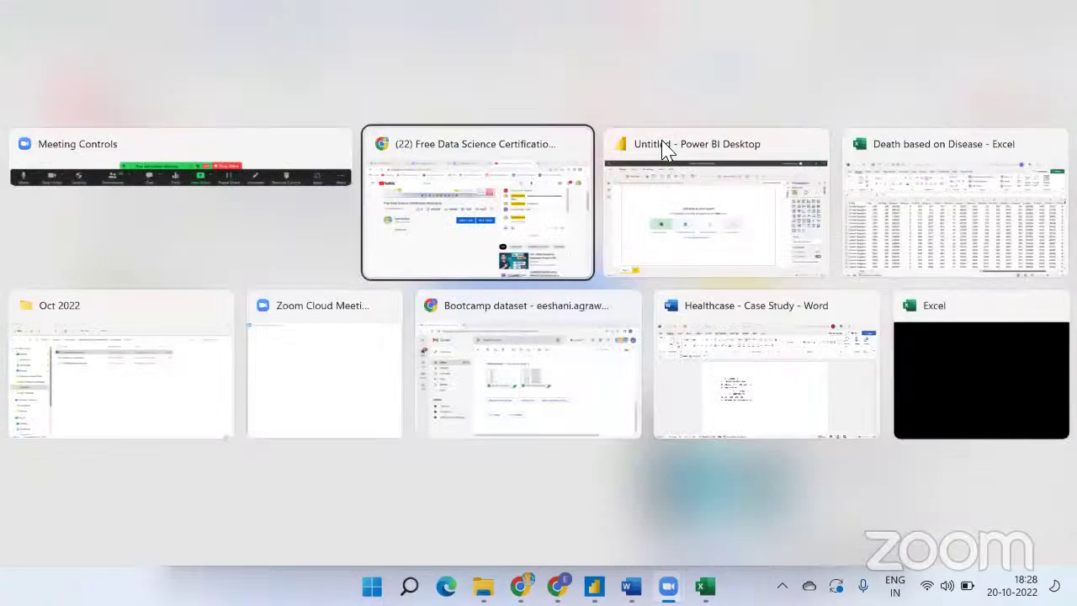
key(alt+Tab)
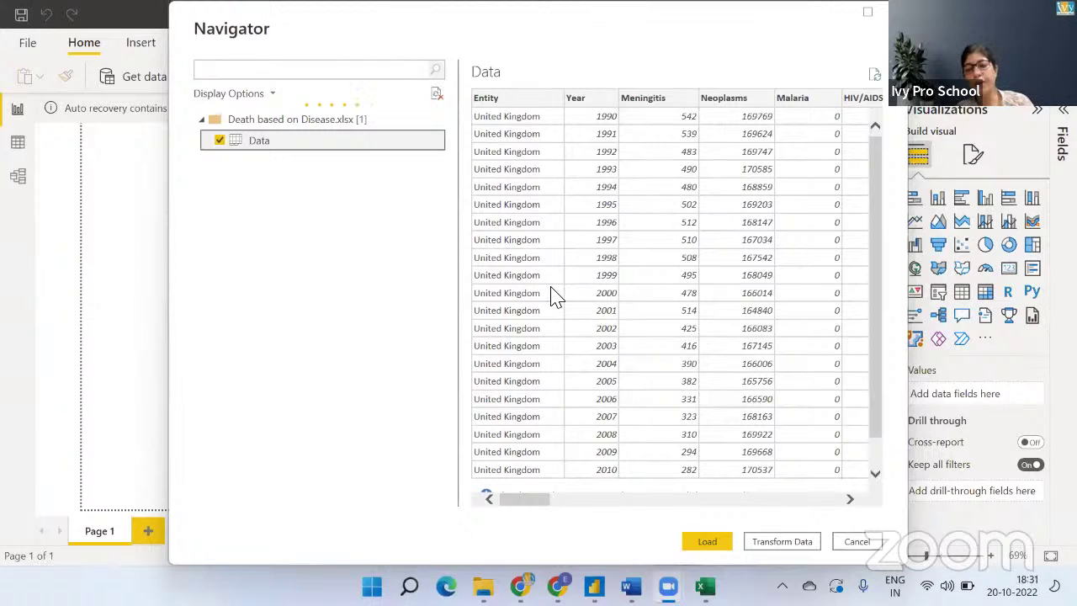
Open the selected Data sheet for transformation in Power Query Editor and rename its Entity column to Country.
click(719, 544)
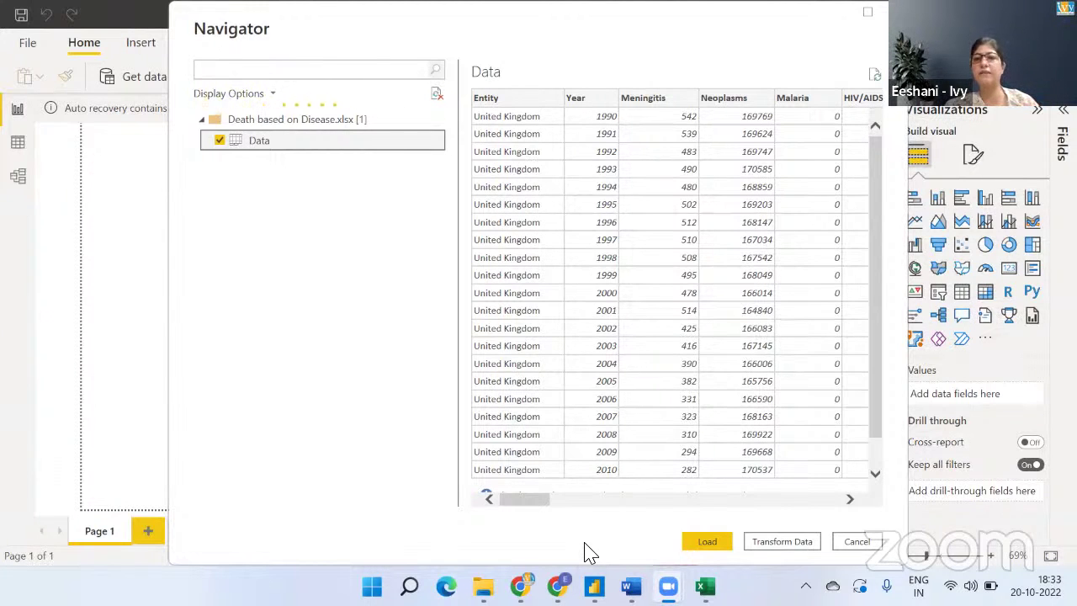
click(782, 543)
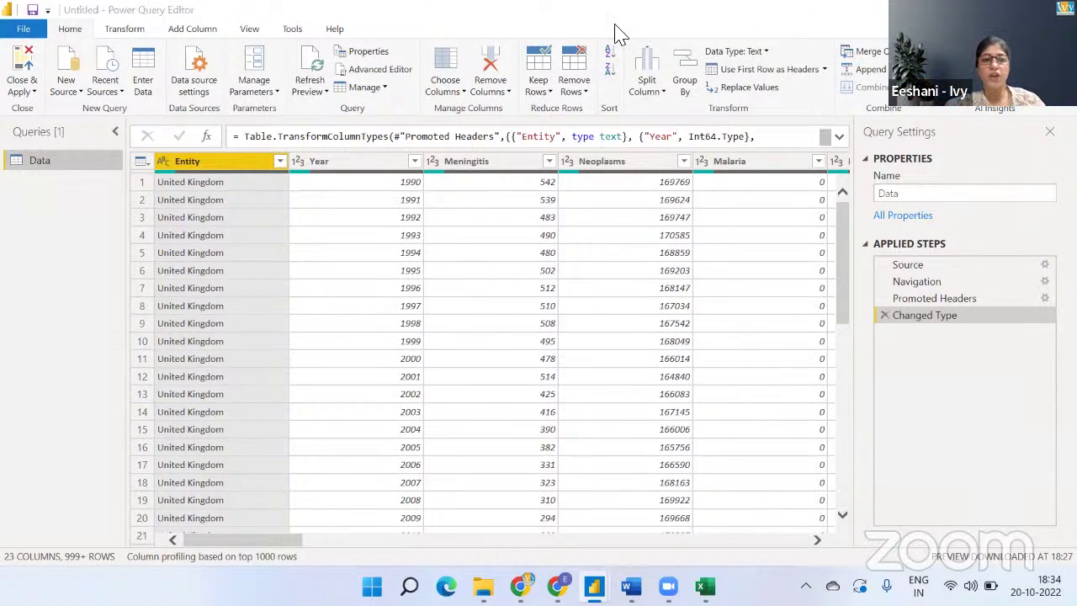
double_click(213, 165)
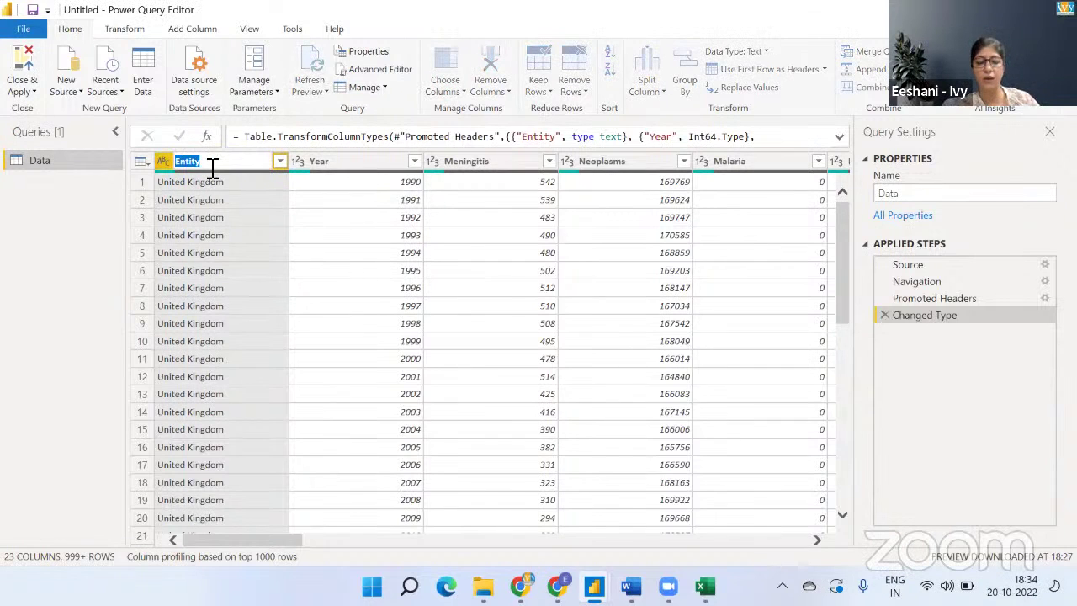
text(Country)
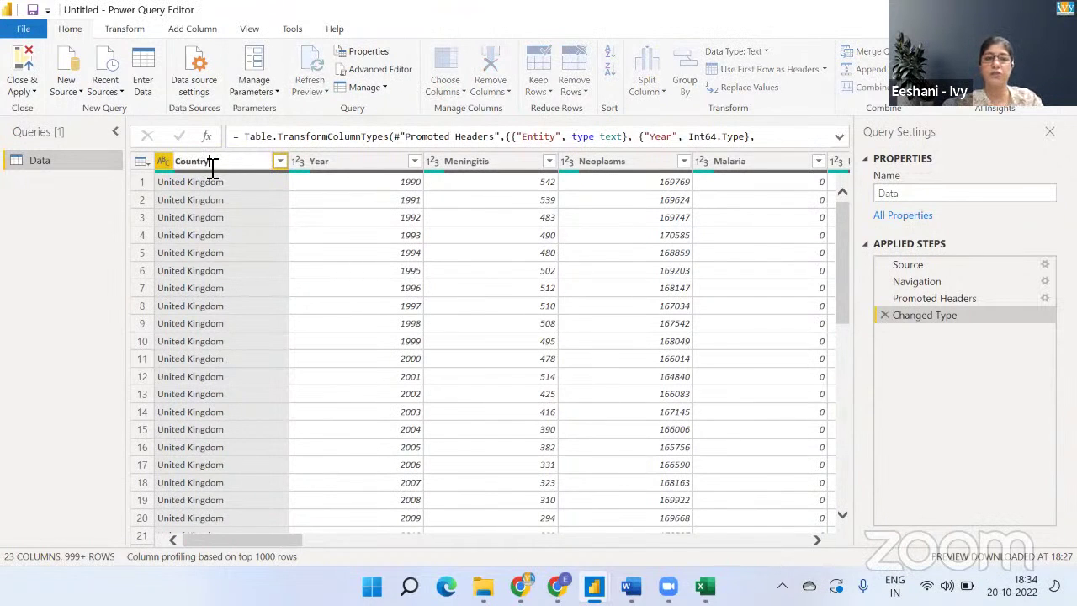
key(Return)
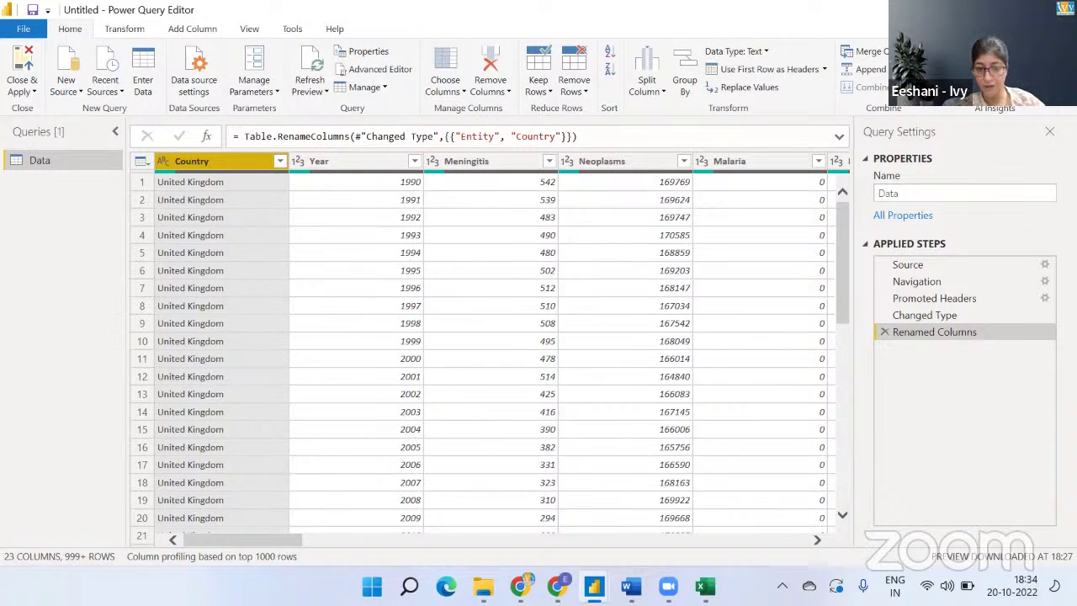
Switch to File Explorer to view the drives under This PC, and return to Power Query Editor.
click(483, 587)
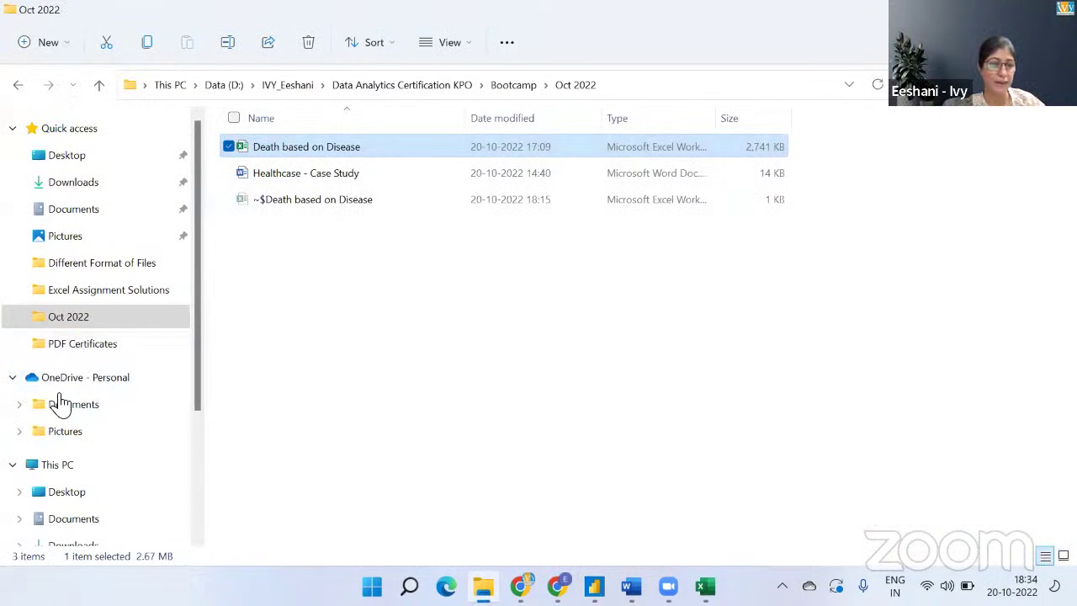
click(32, 467)
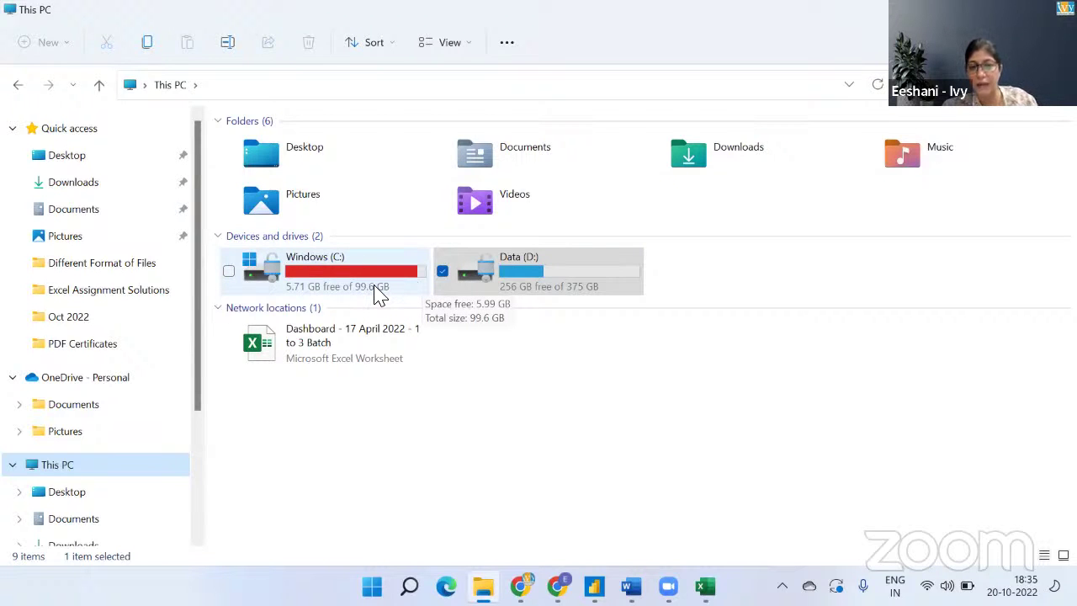
key(alt+Tab)
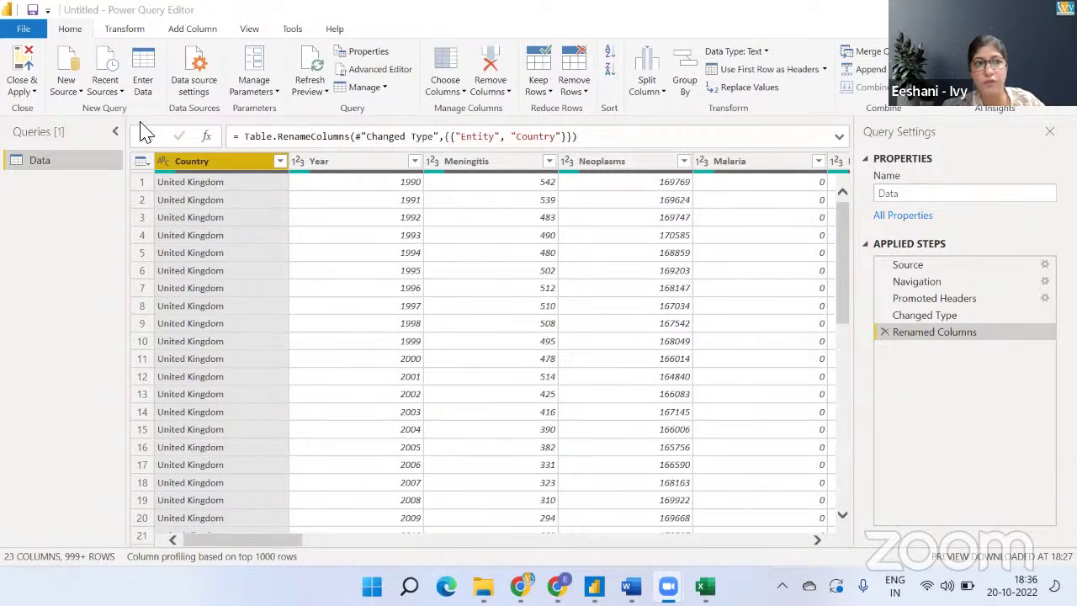
View the full list of sources available for a new query and leave it without connecting.
click(77, 96)
click(77, 95)
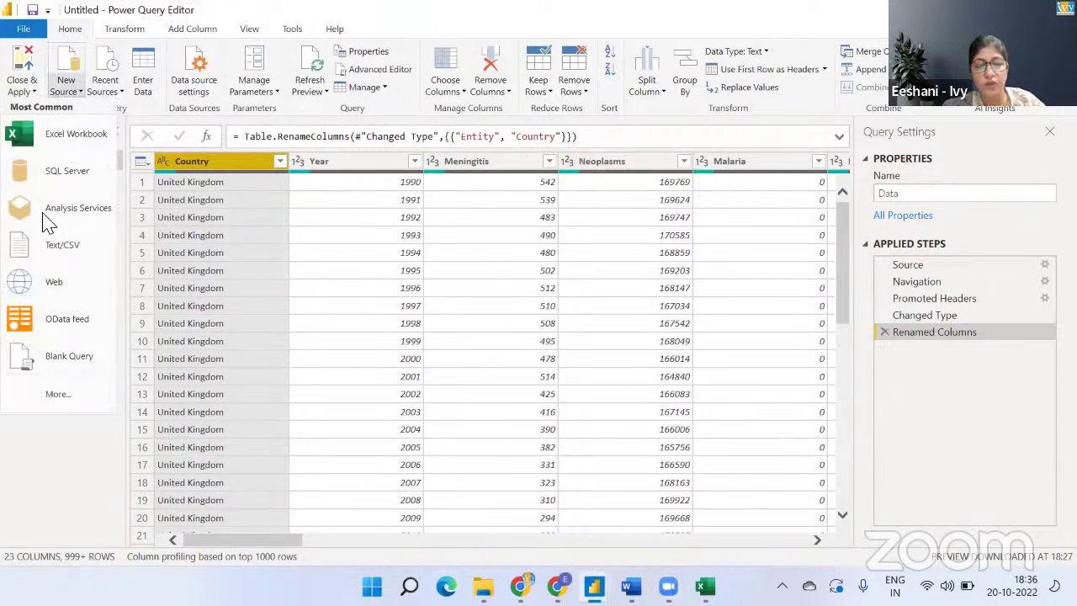
click(42, 402)
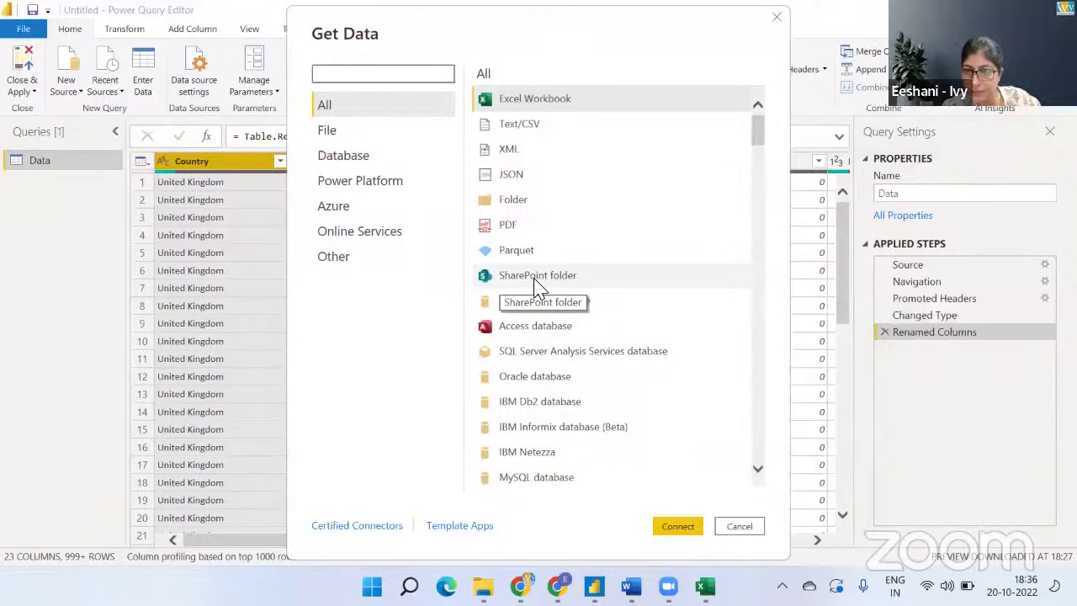
click(740, 527)
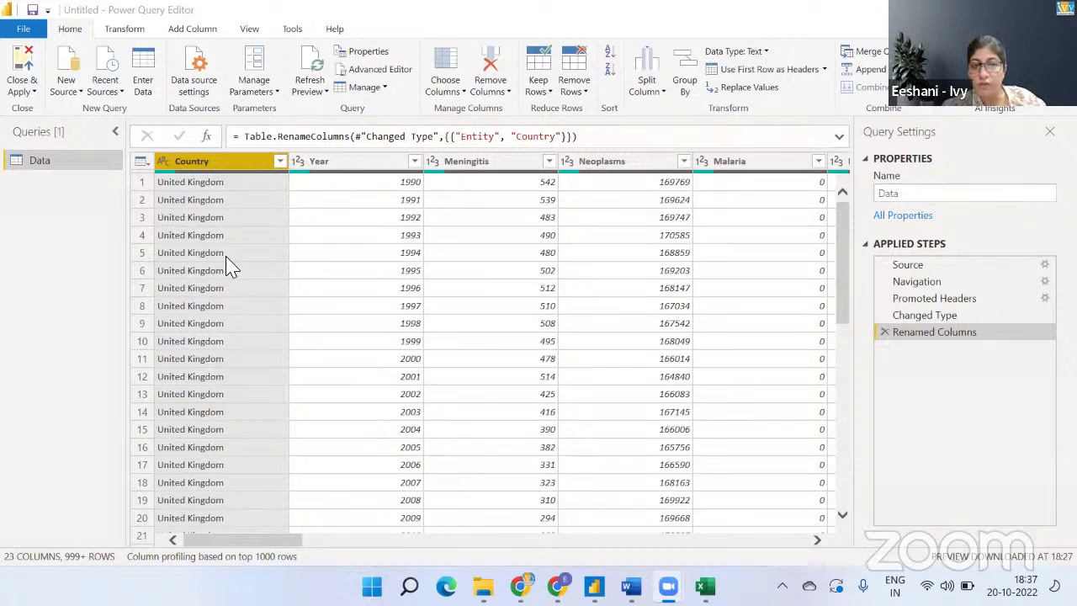
Check the Country column's quality summary for valid, error and empty values.
mouse_move(285, 178)
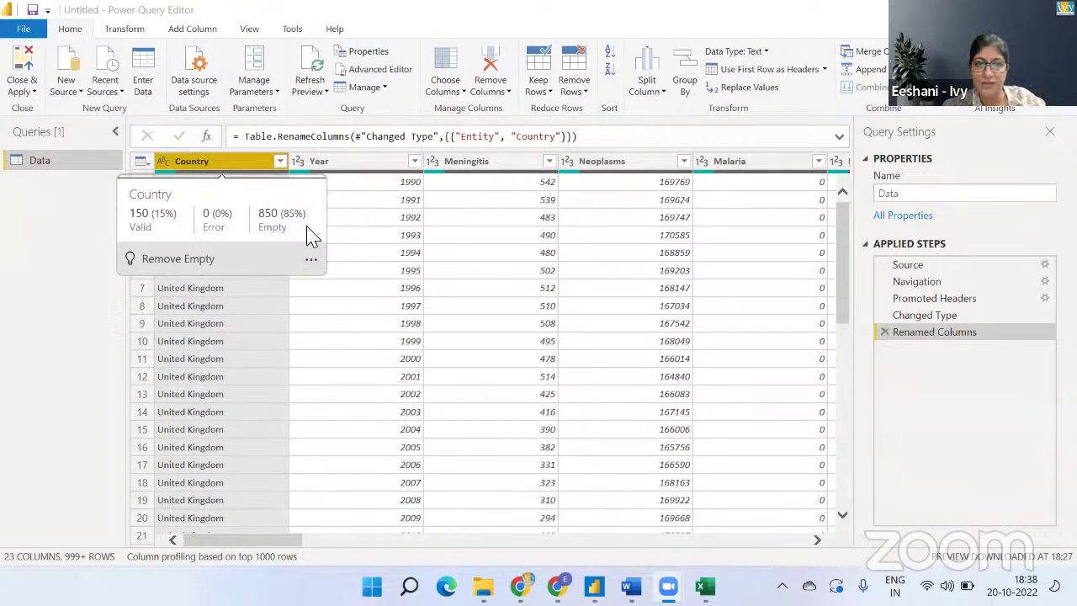
click(261, 323)
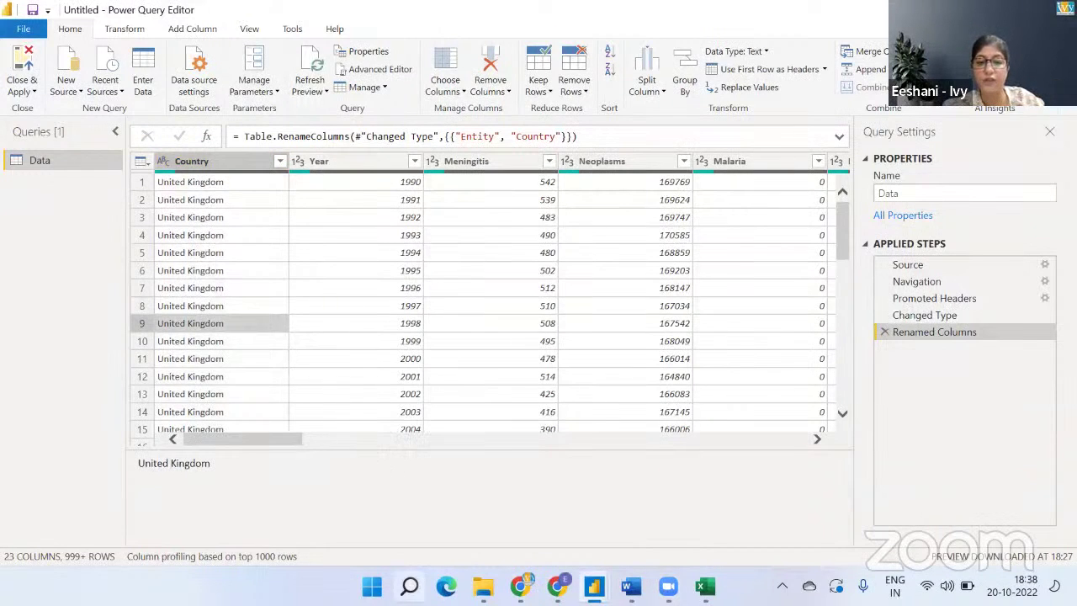
click(668, 586)
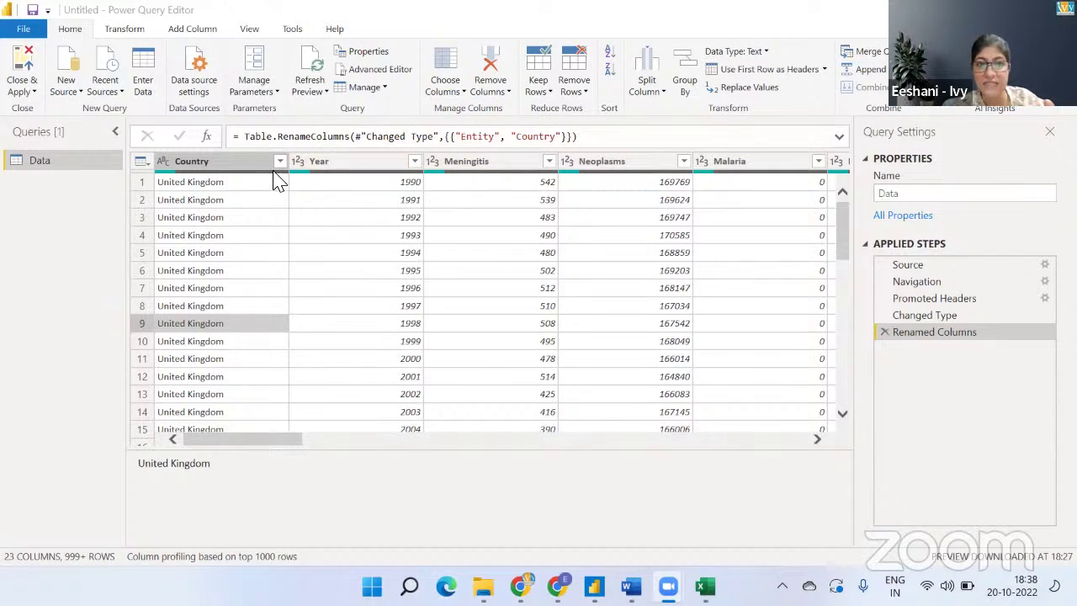
mouse_move(376, 183)
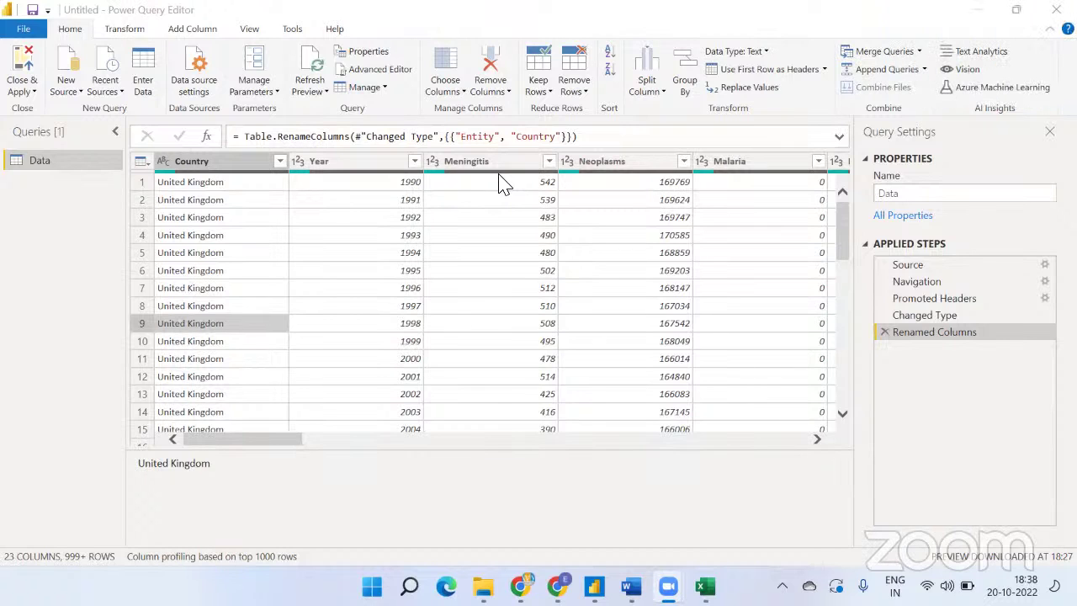
Remove the blank rows from the Data table.
click(221, 160)
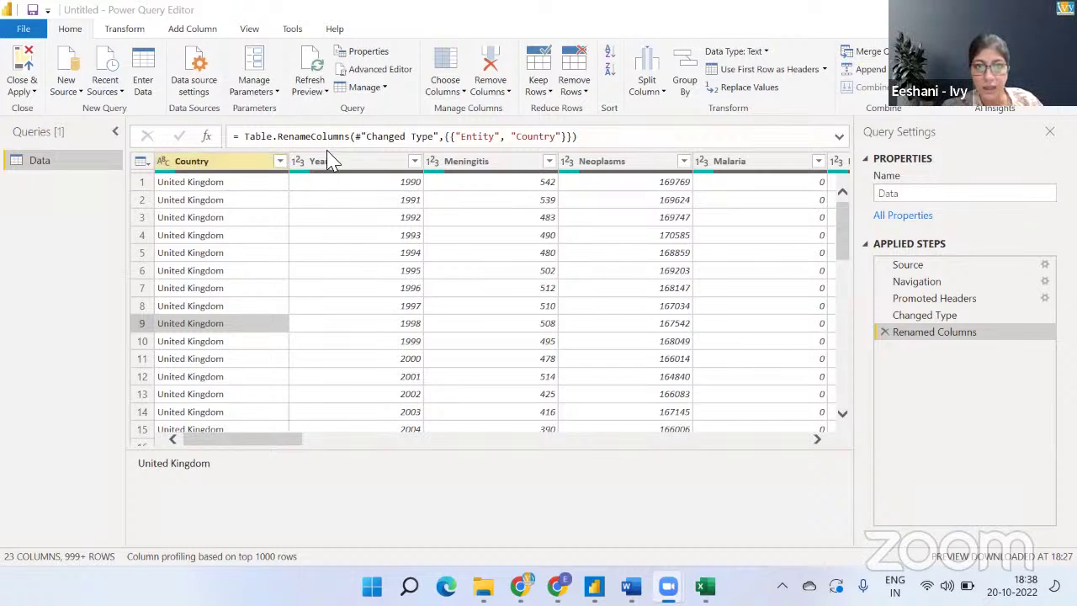
click(579, 98)
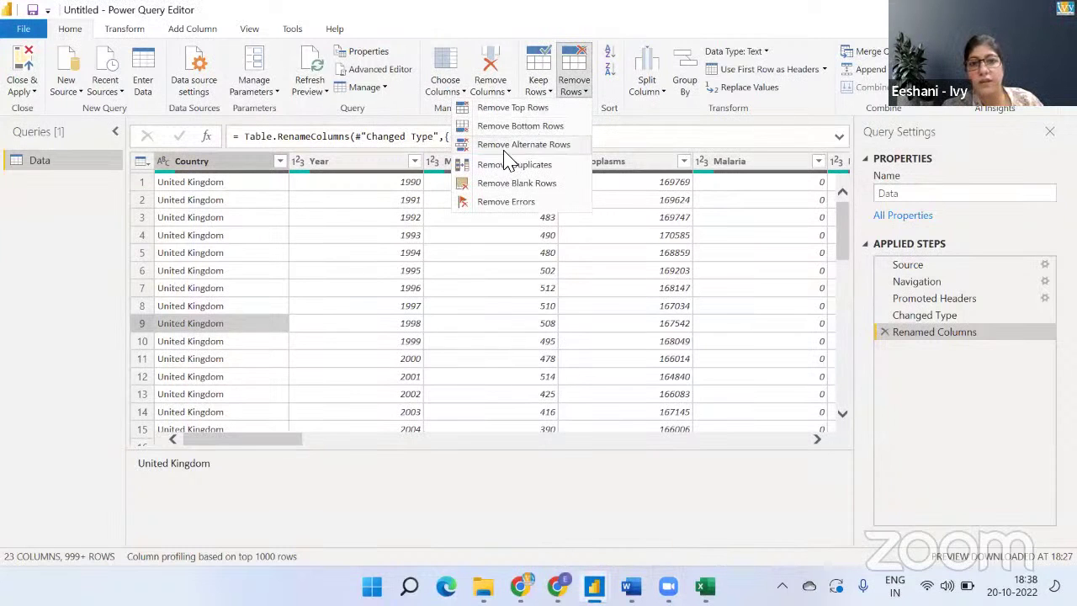
click(472, 185)
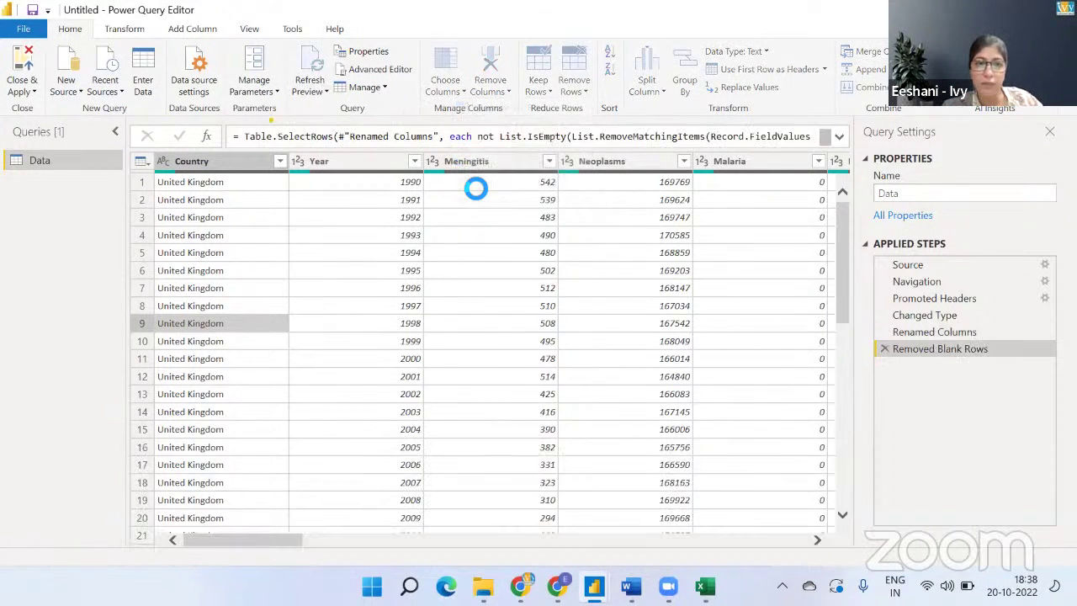
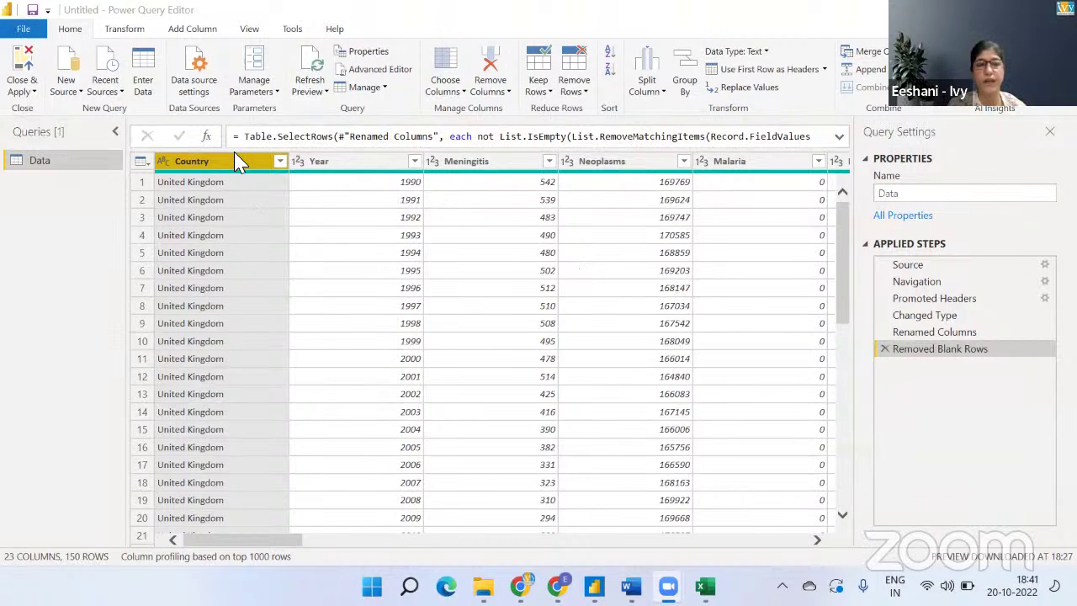
Check the data type options for the Country column and change the Year column's data type to Text.
click(163, 162)
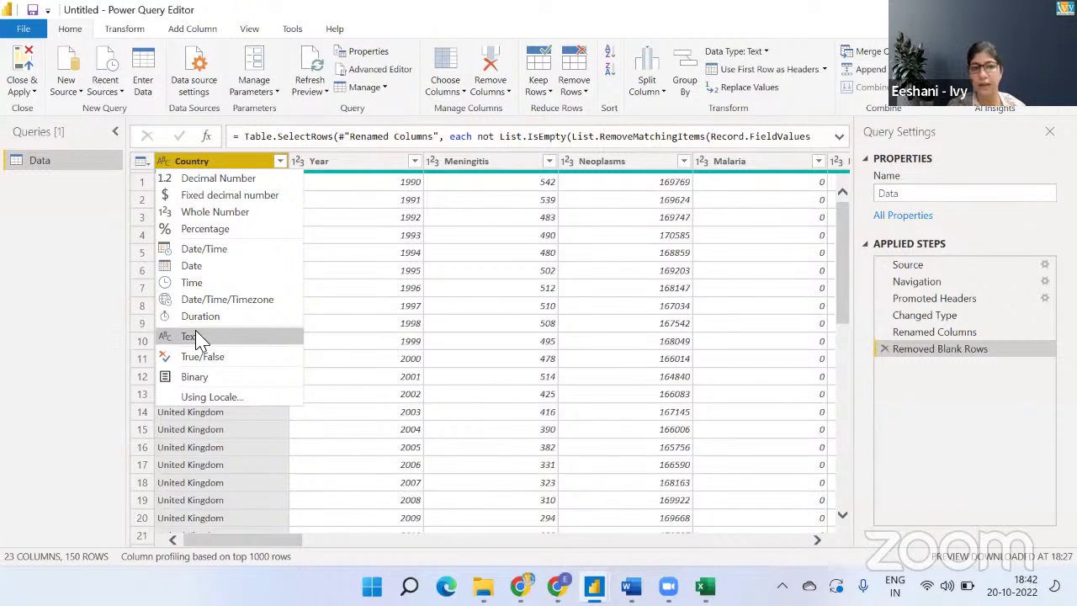
click(375, 238)
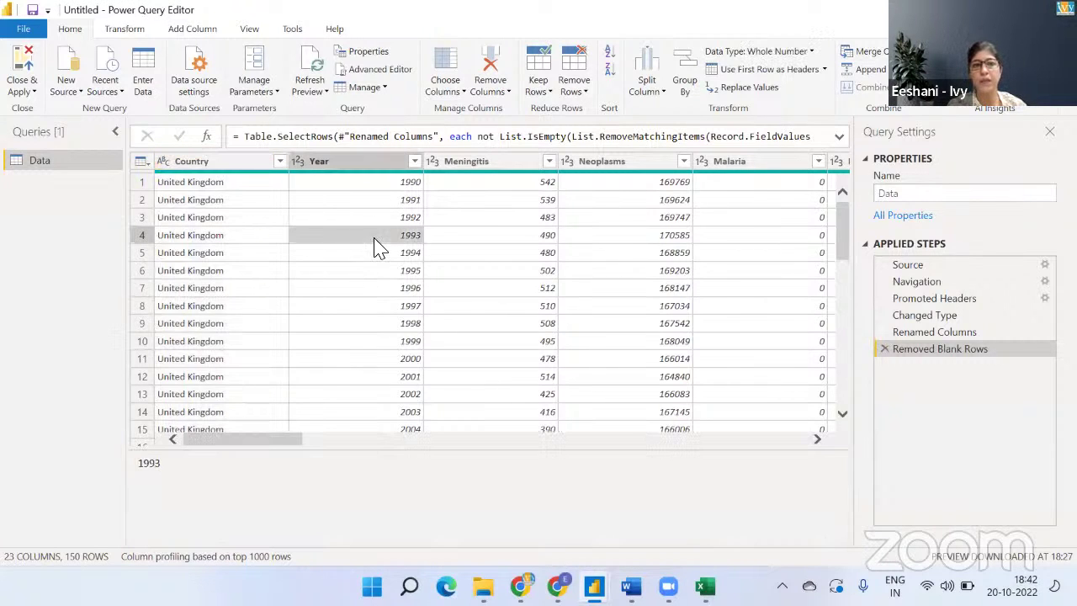
click(301, 163)
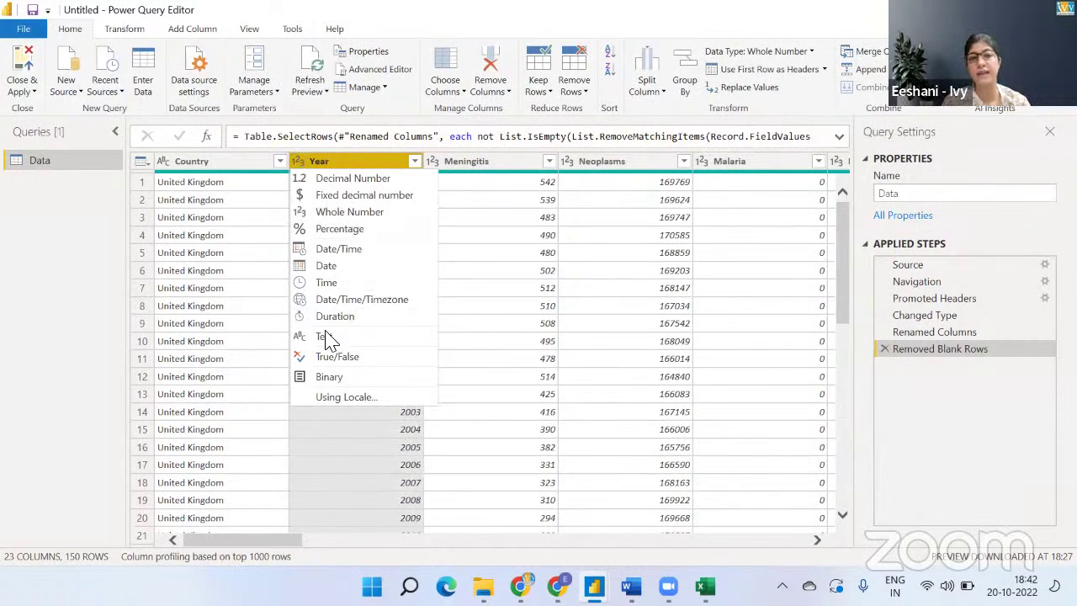
click(328, 337)
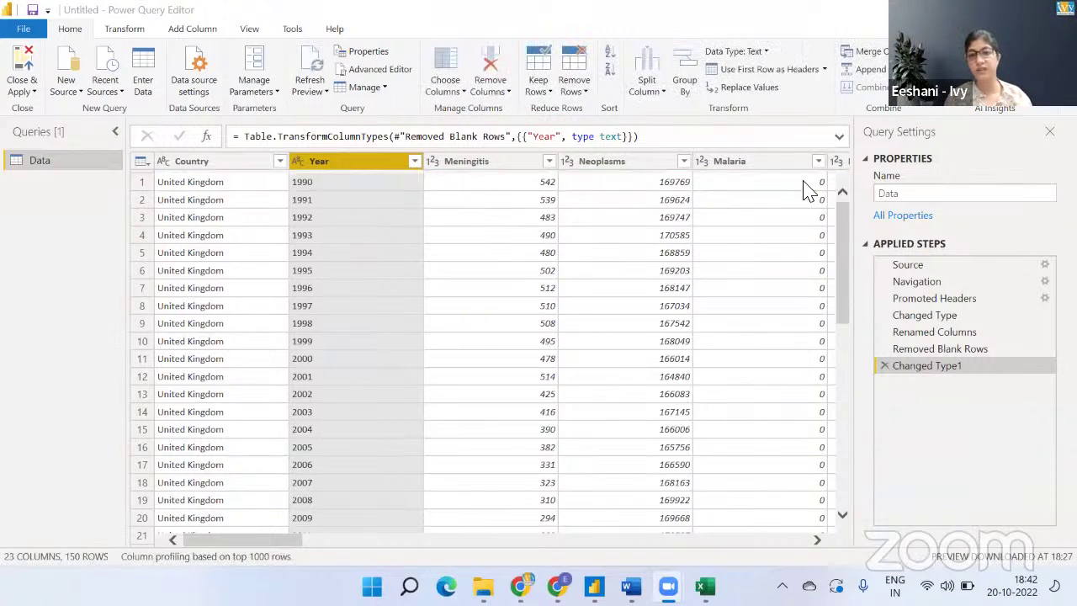
Review the data types of all remaining disease columns through Parkinson's disease and return to the start of the table.
click(499, 186)
key(Right)
key(Right)
key(Right)
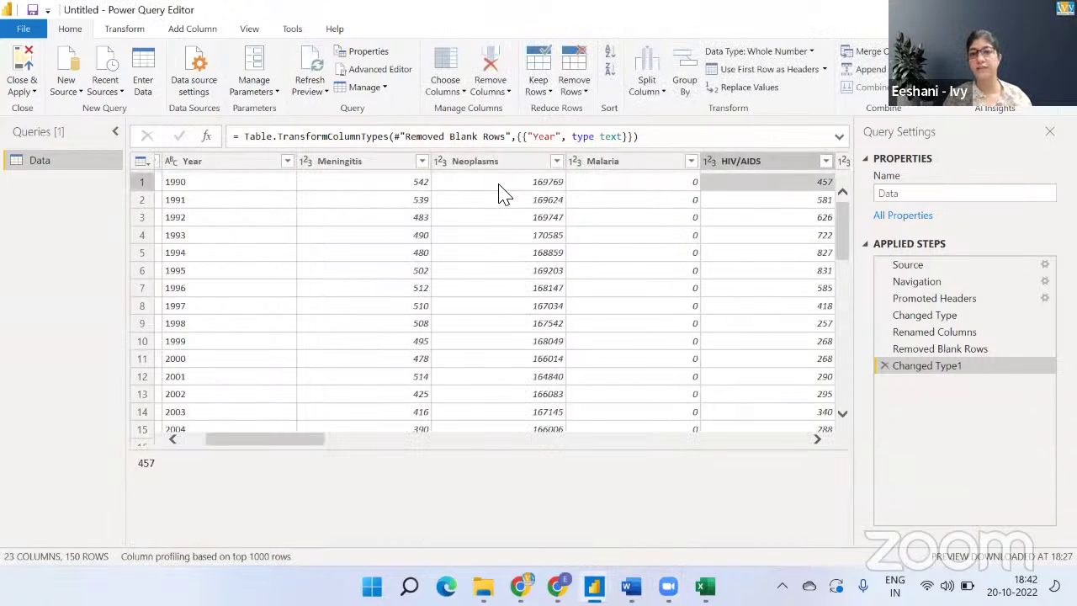
key(Right)
key(Right)
key(Right)
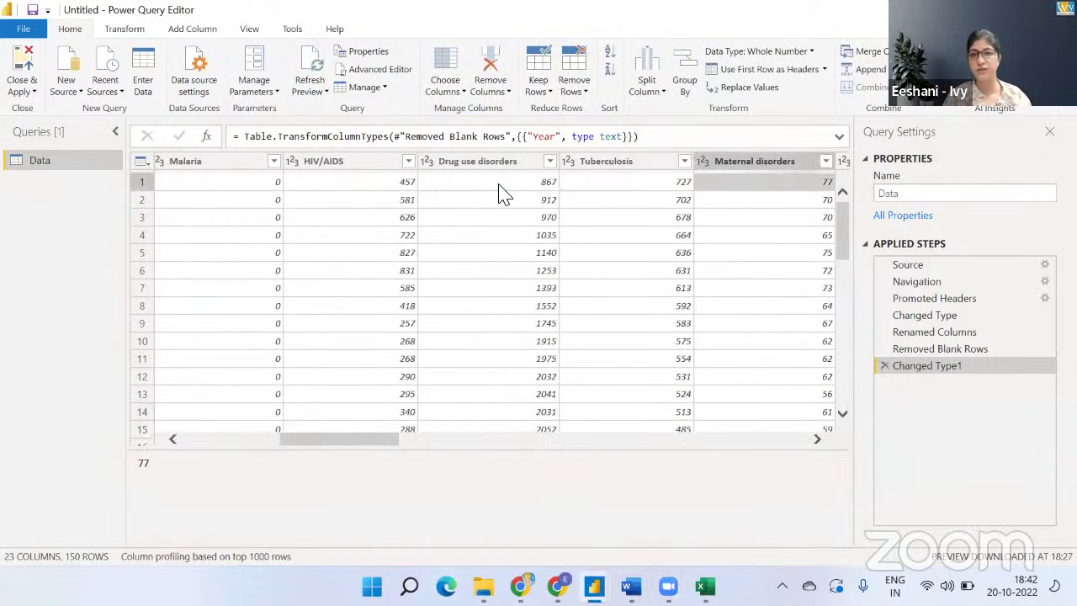
key(Right)
key(Right)
key(Right)
key(Right)
key(Right)
key(Right)
key(Right)
key(Right)
key(Right)
key(Right)
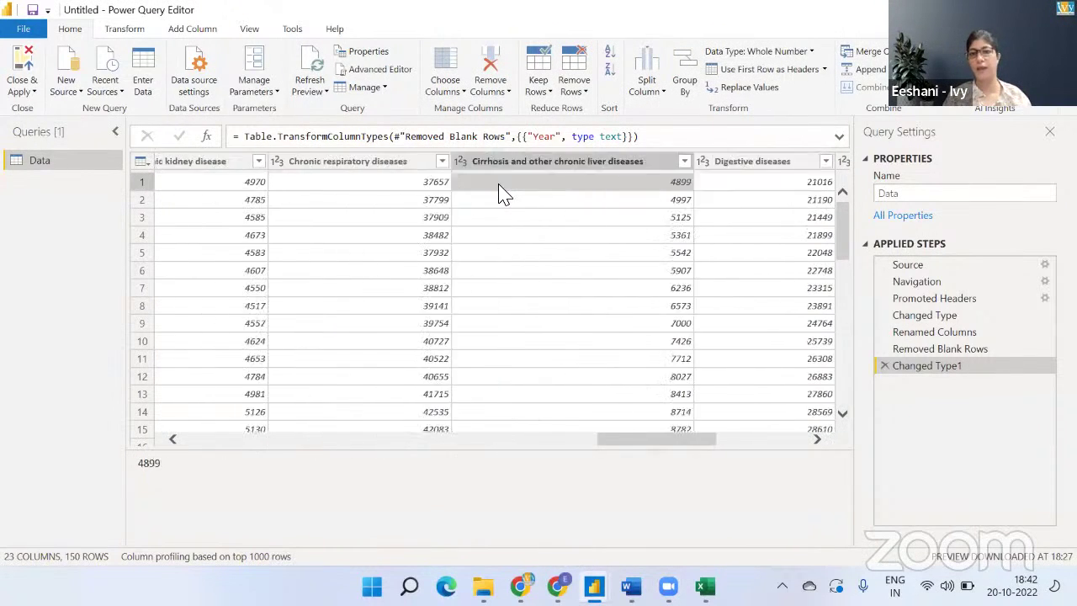
key(Right)
key(Right)
key(Right)
key(Right)
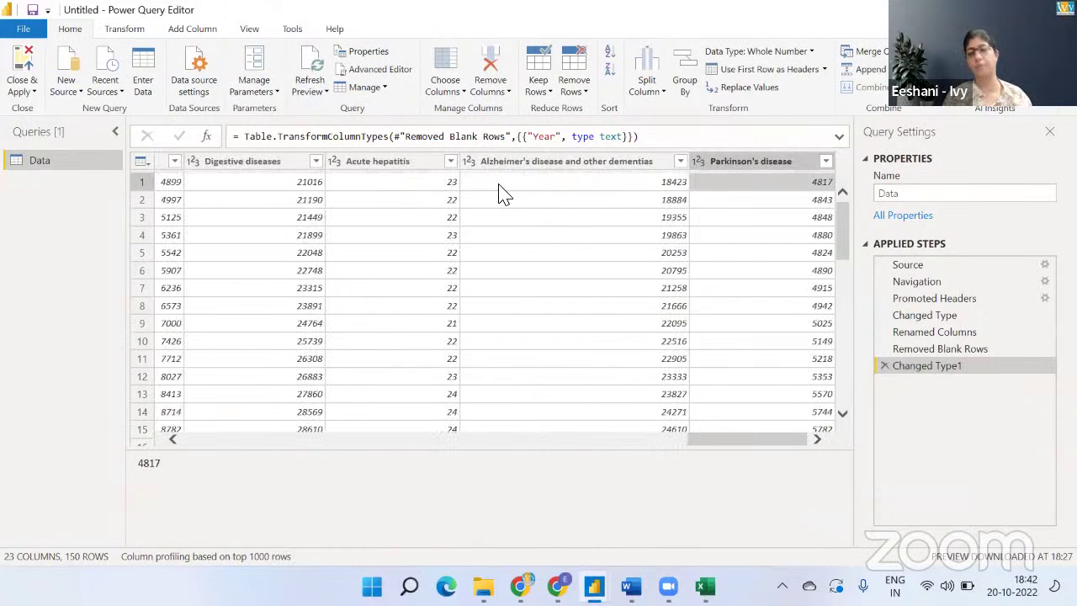
key(Left)
key(Left)
key(Left)
key(Left)
key(Left)
key(Left)
key(Left)
key(Left)
key(Left)
key(Left)
key(Left)
key(Left)
key(Left)
key(Left)
key(Left)
key(Left)
key(Left)
key(Left)
key(Left)
key(Left)
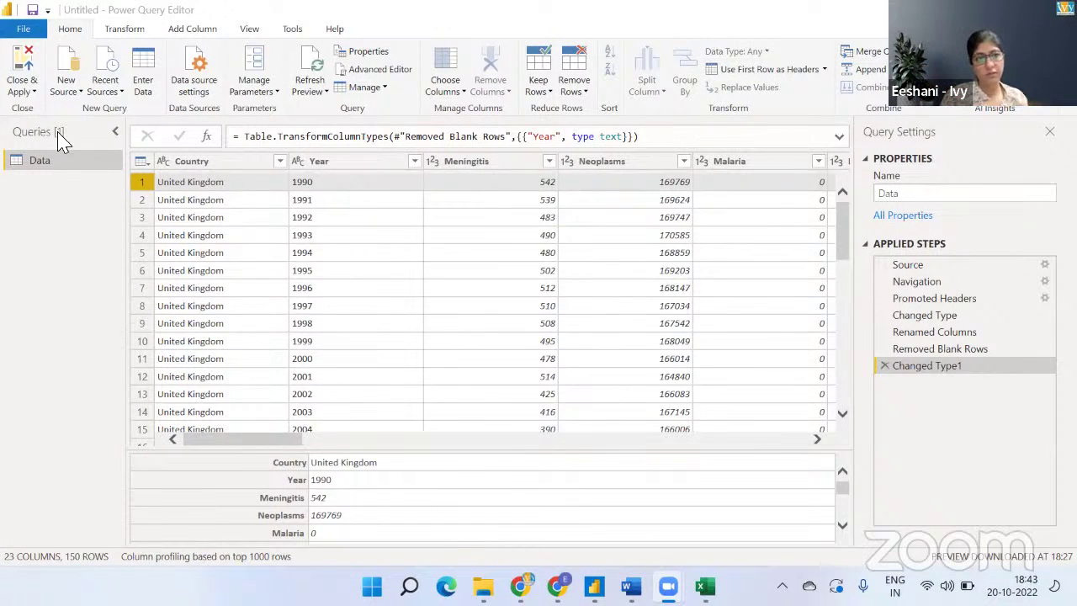
Apply the pending query changes to the Data table and close Power Query Editor, returning to Power BI Desktop.
click(34, 91)
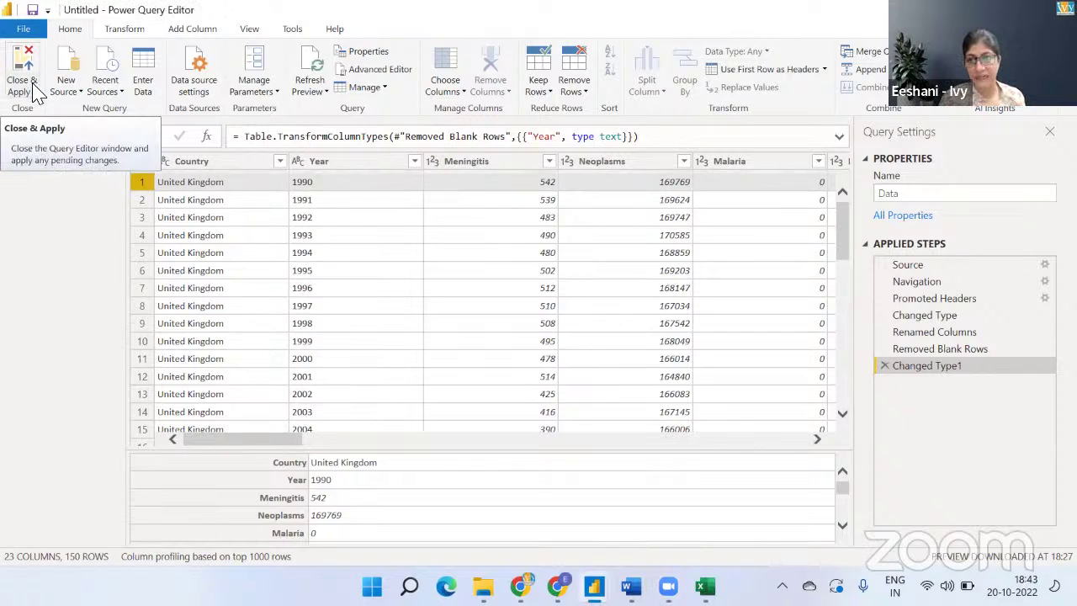
click(34, 90)
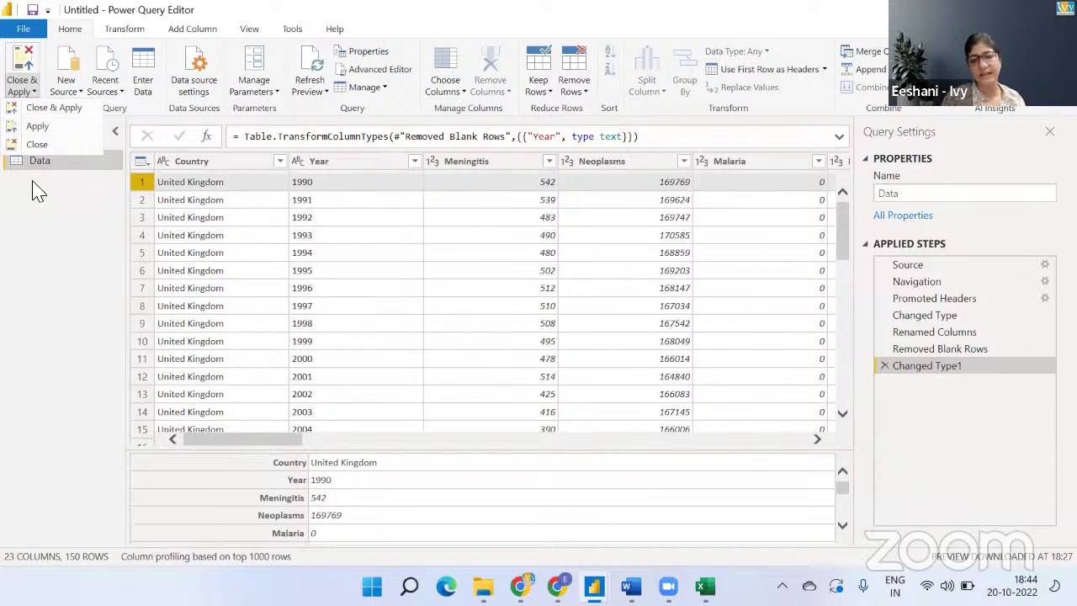
click(265, 485)
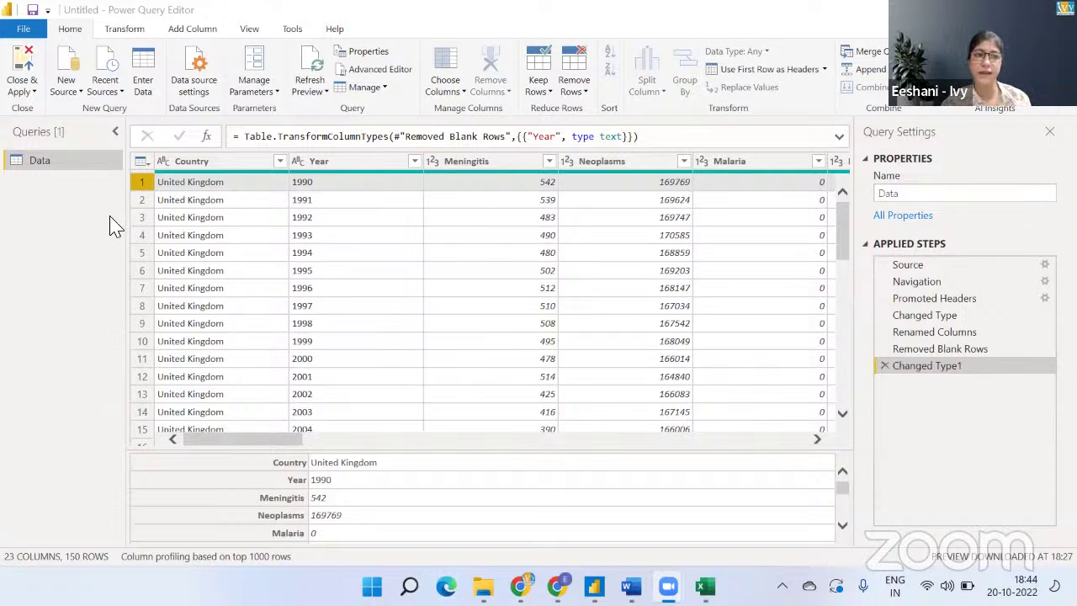
click(32, 90)
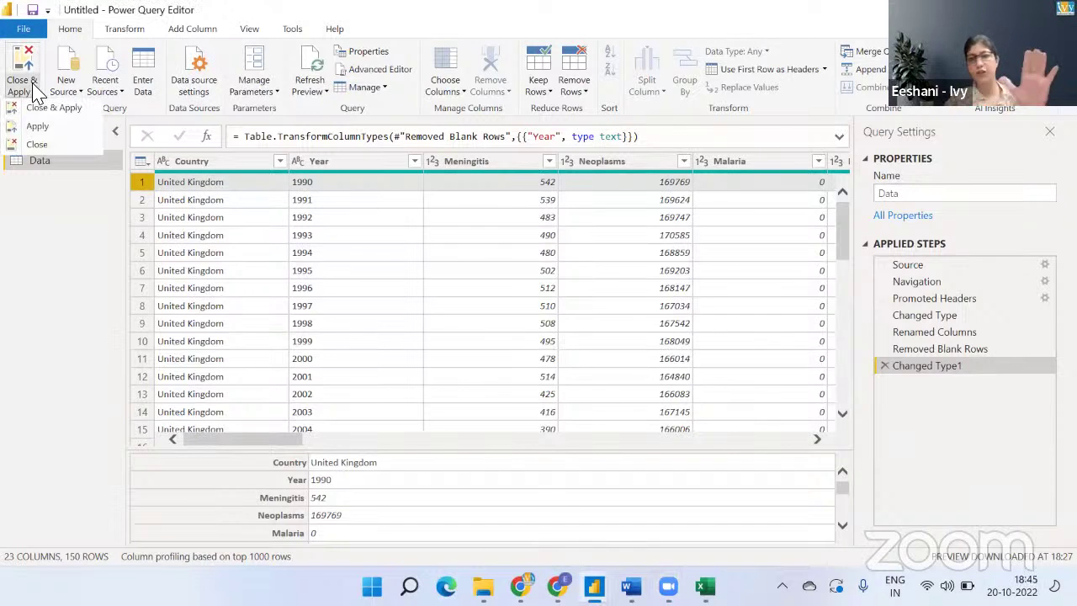
click(71, 115)
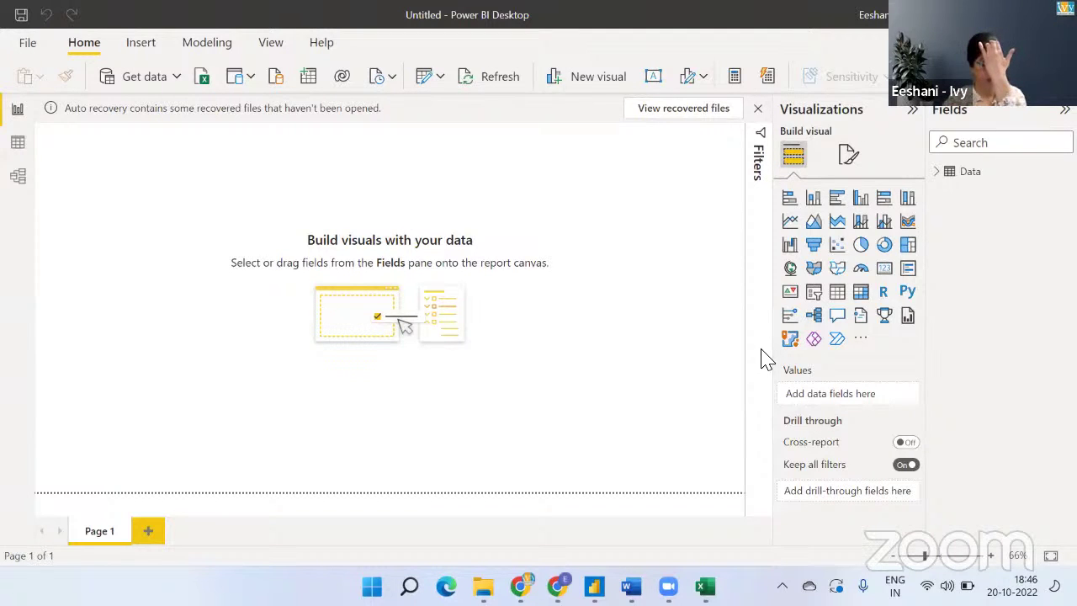
Build a clustered column chart of the sum of Diabetes mellitus by Country and view it in focus mode.
click(941, 174)
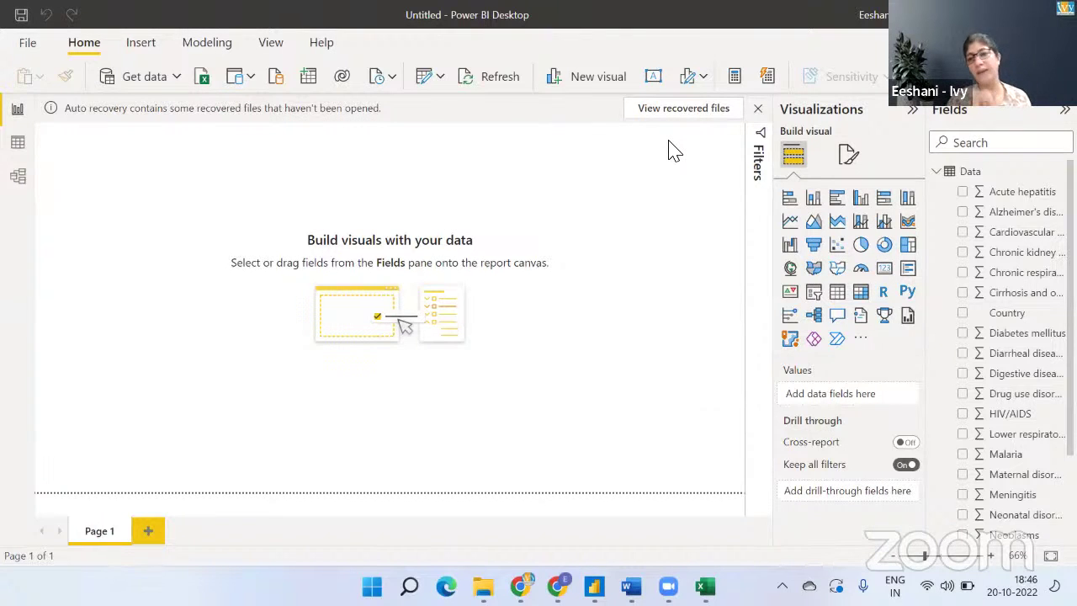
click(863, 200)
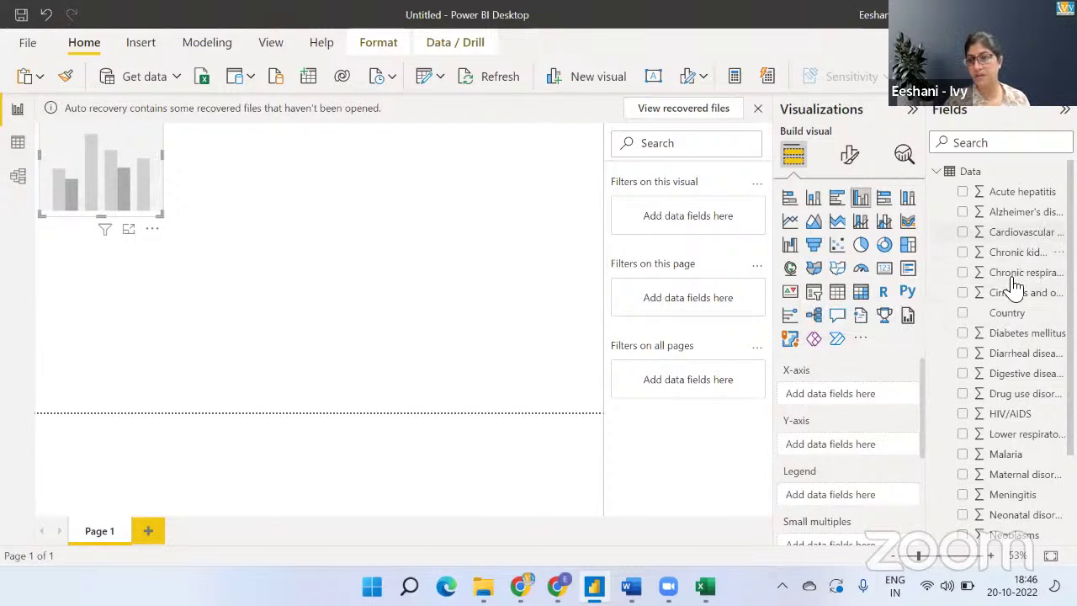
click(962, 334)
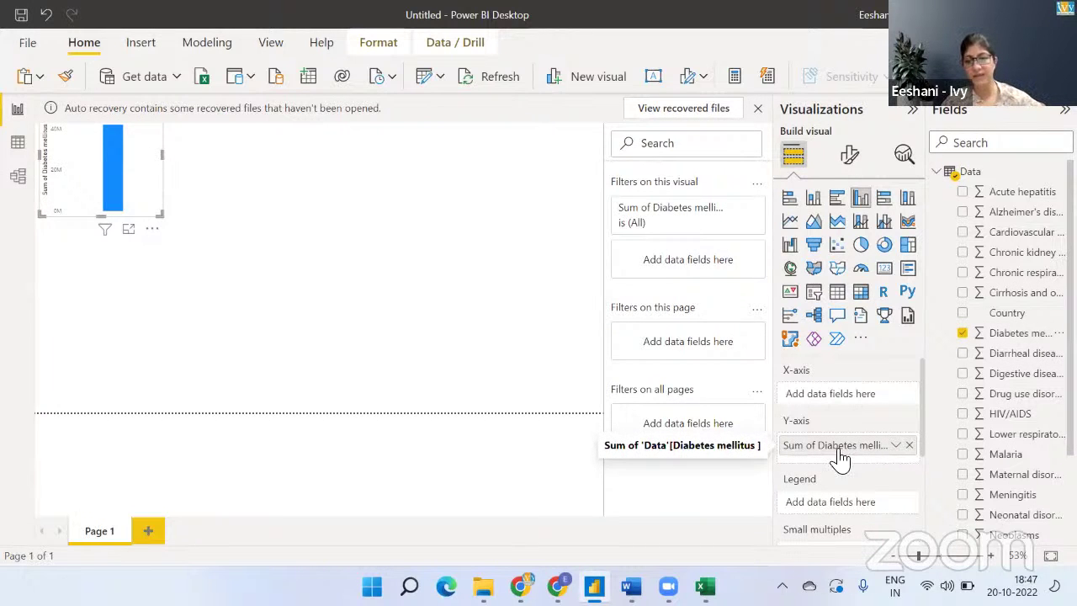
click(963, 314)
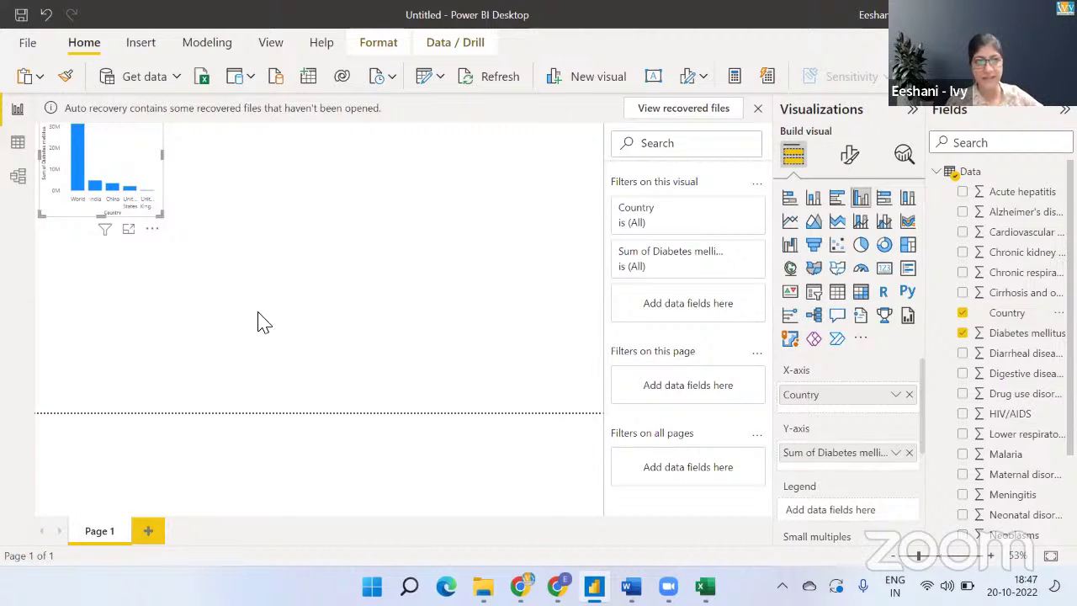
click(129, 229)
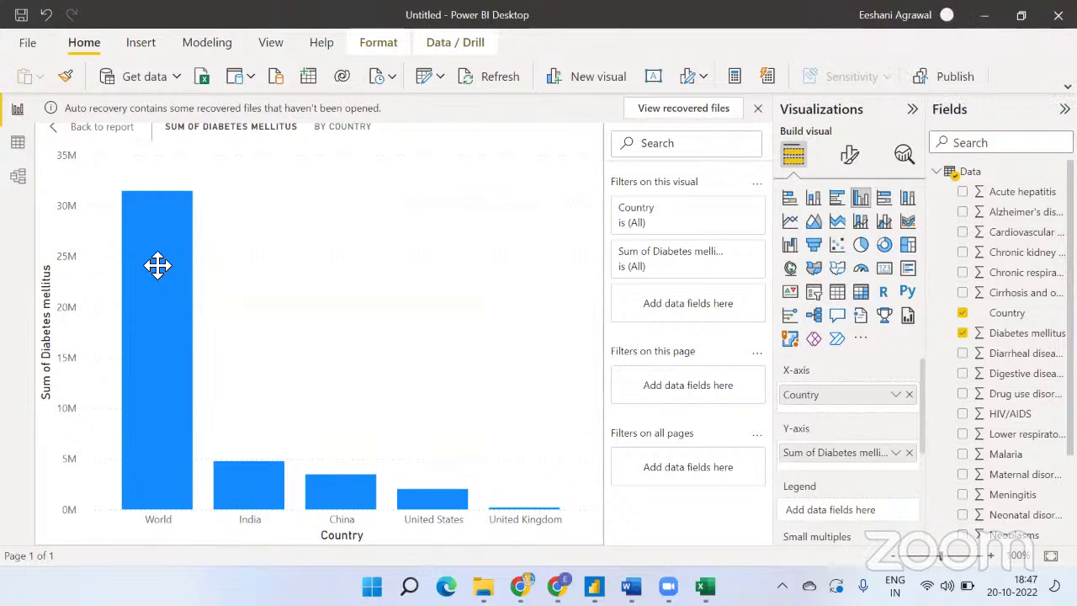
Remove Country from the chart's X-axis and enlarge the chart to fill most of the report page.
click(909, 395)
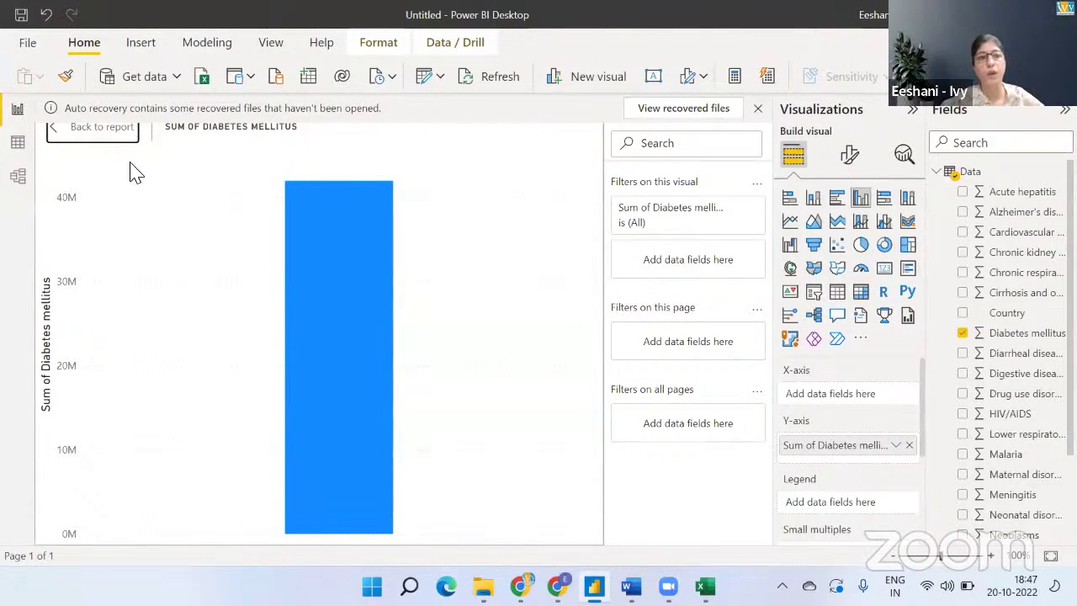
click(93, 127)
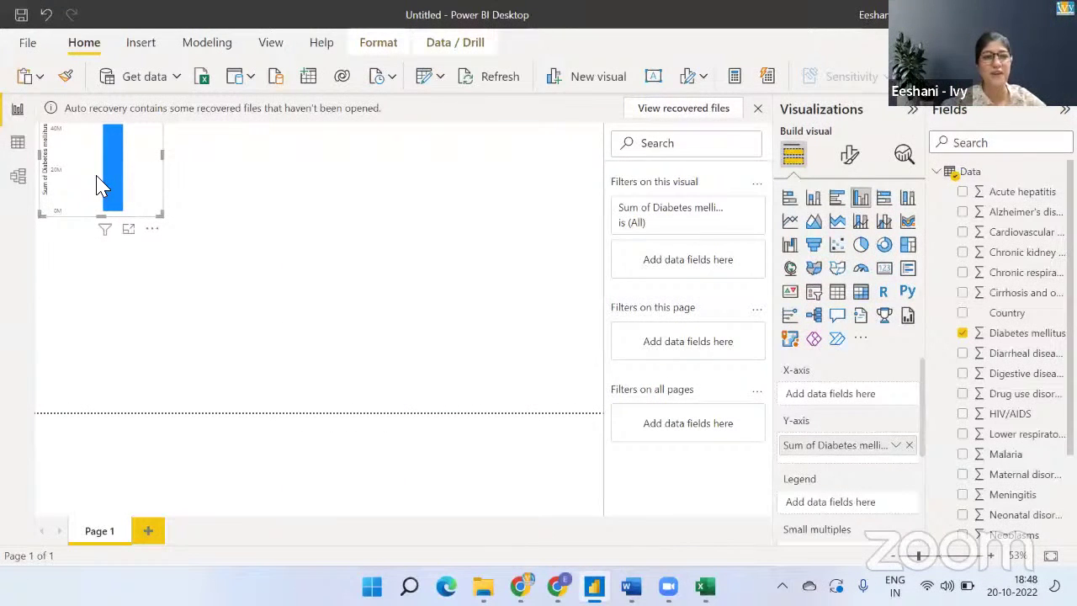
drag(163, 215, 479, 408)
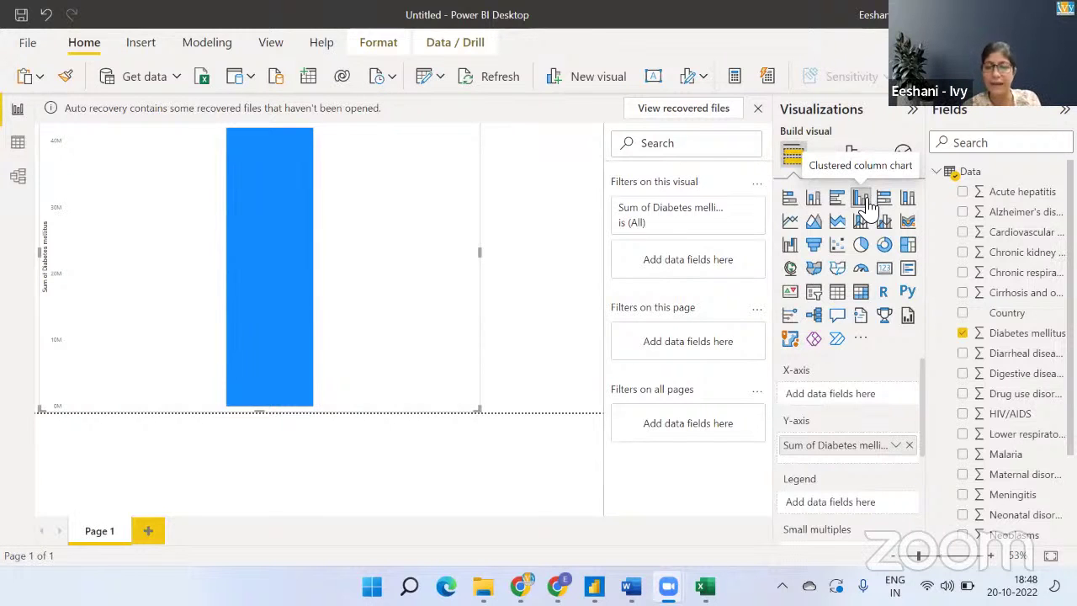
Add a Country slicer beside the column chart and shorten it to fit its list of countries.
click(525, 267)
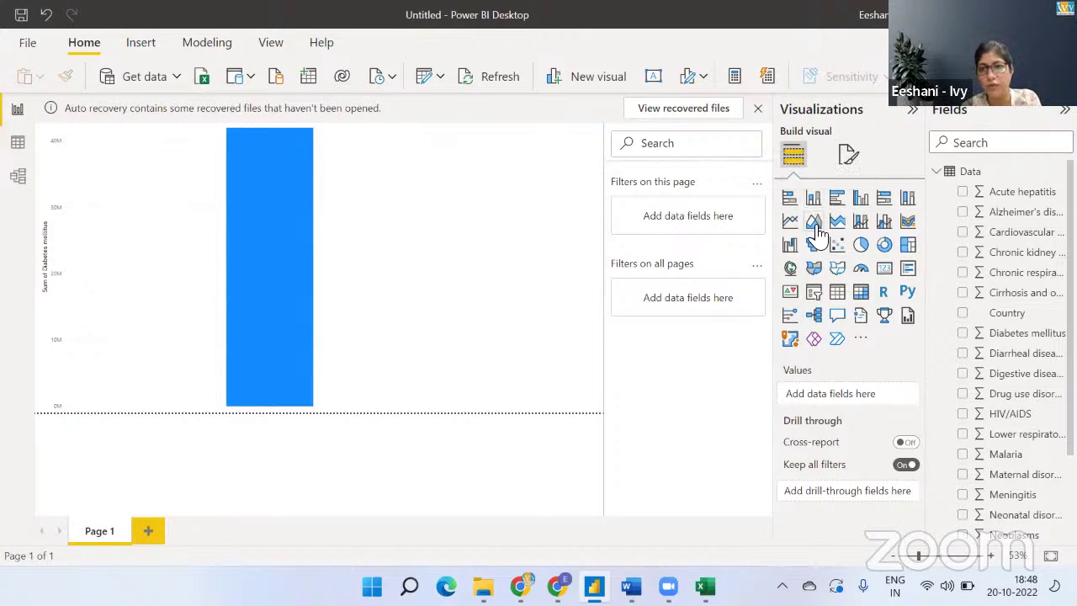
click(814, 298)
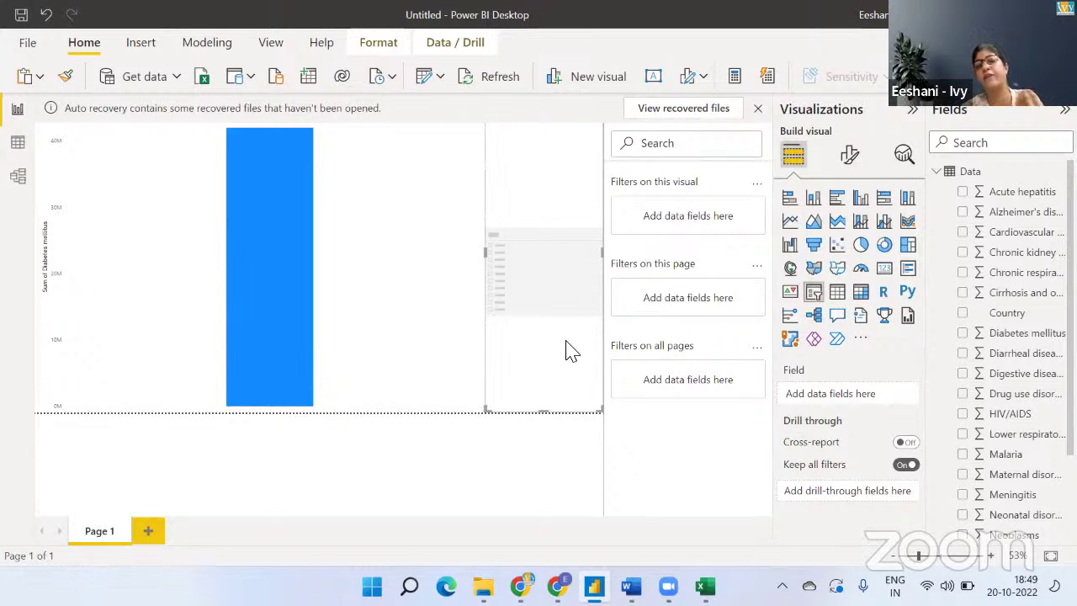
click(965, 314)
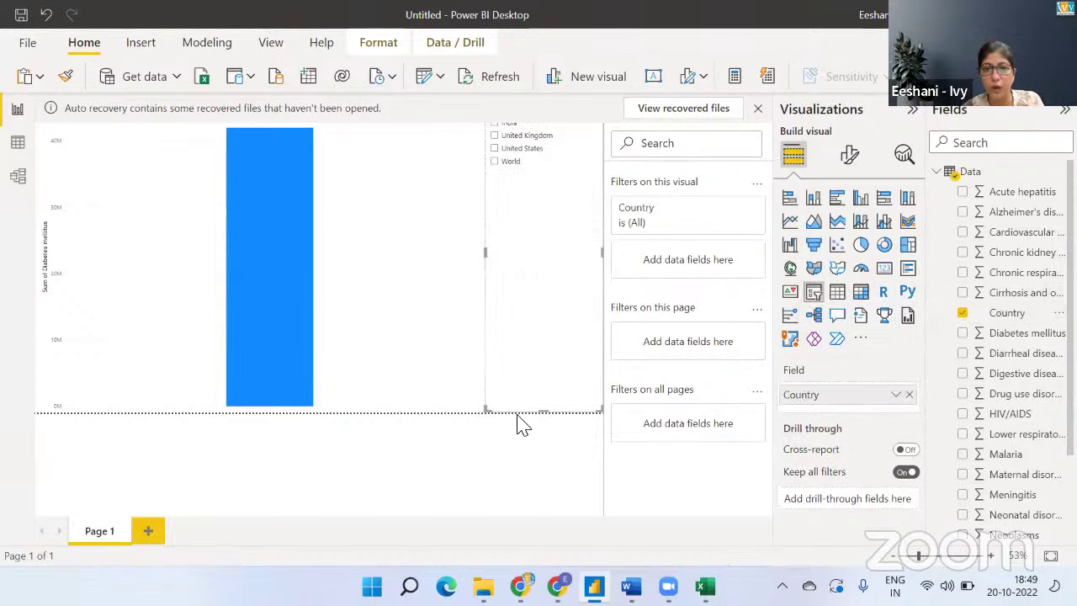
drag(546, 414, 528, 178)
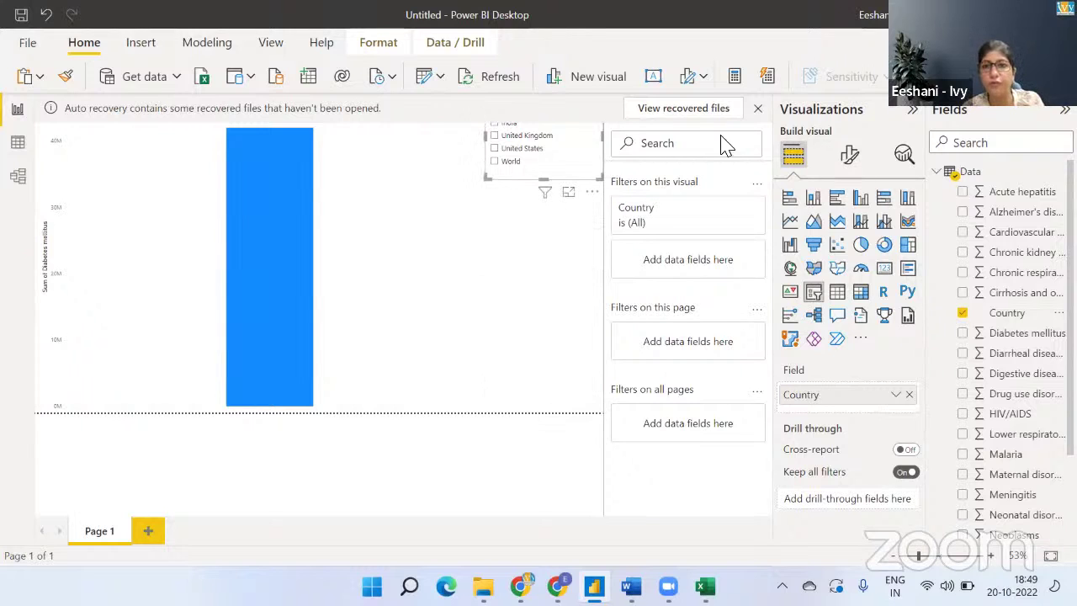
Dismiss the notice about recovered files above the report page and deselect the slicer.
click(758, 108)
click(634, 342)
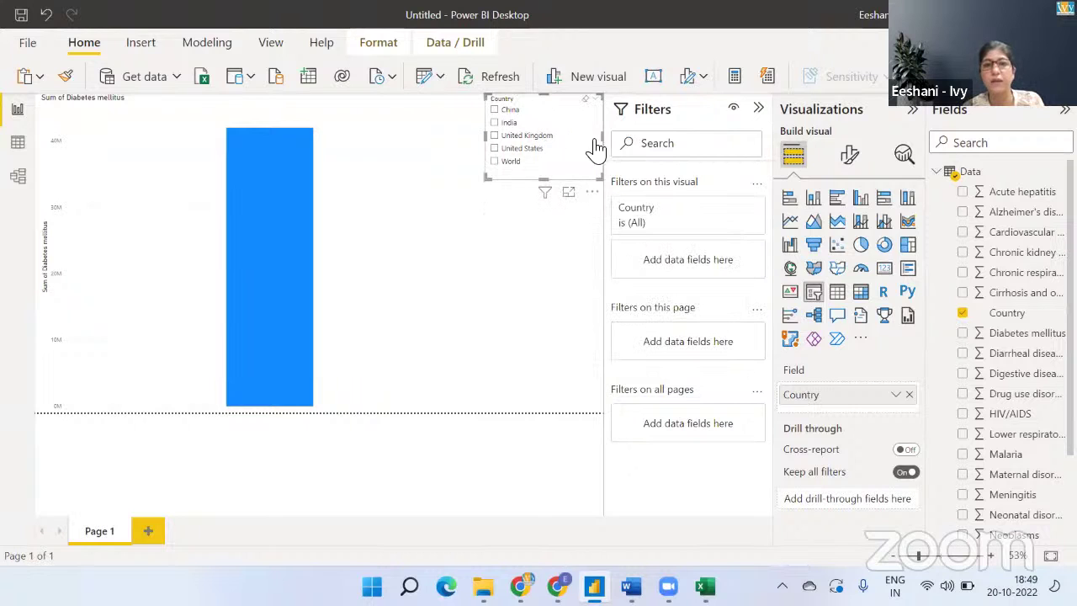
click(575, 262)
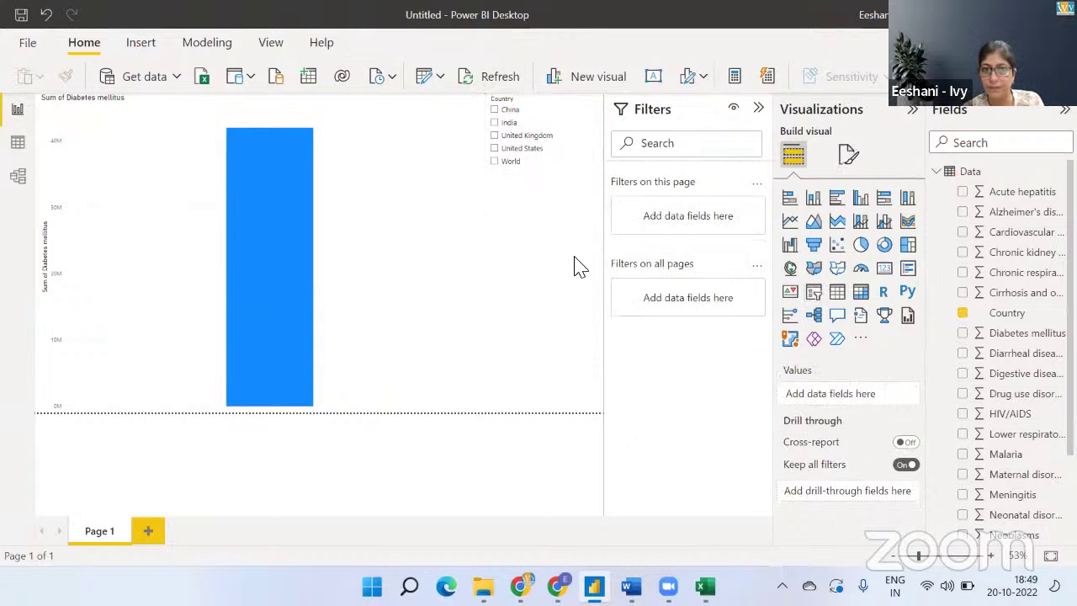
Filter the diabetes chart with the Country slicer by India, United Kingdom and finally China.
click(496, 125)
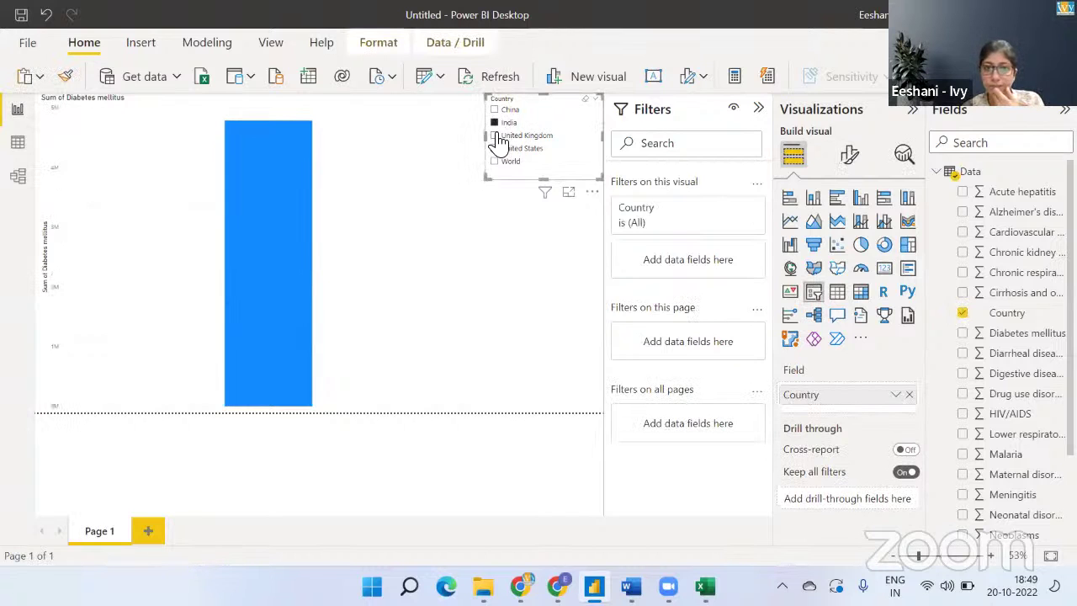
click(497, 136)
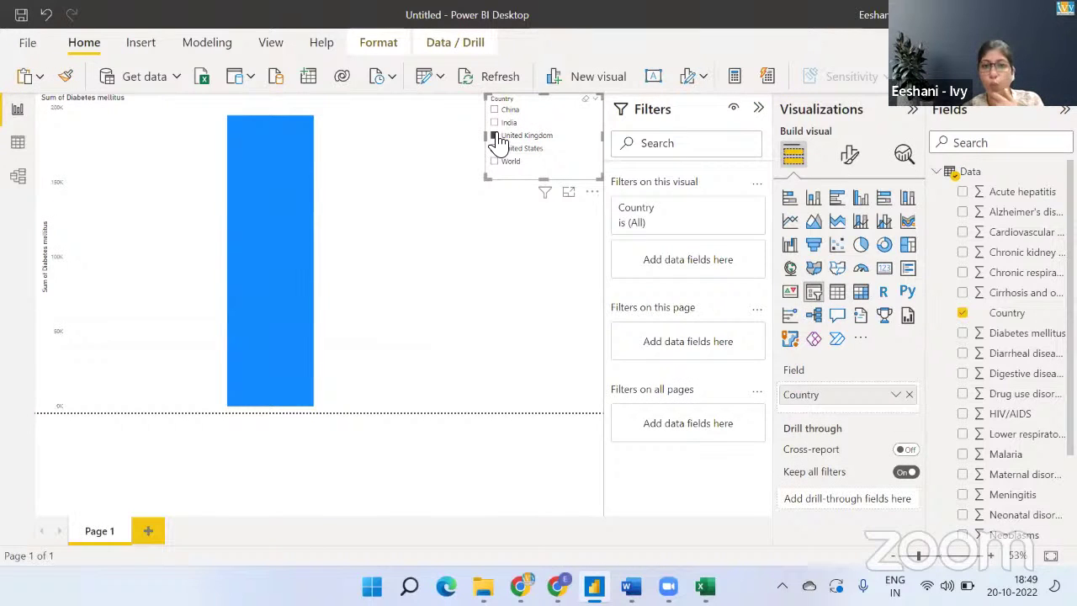
click(497, 111)
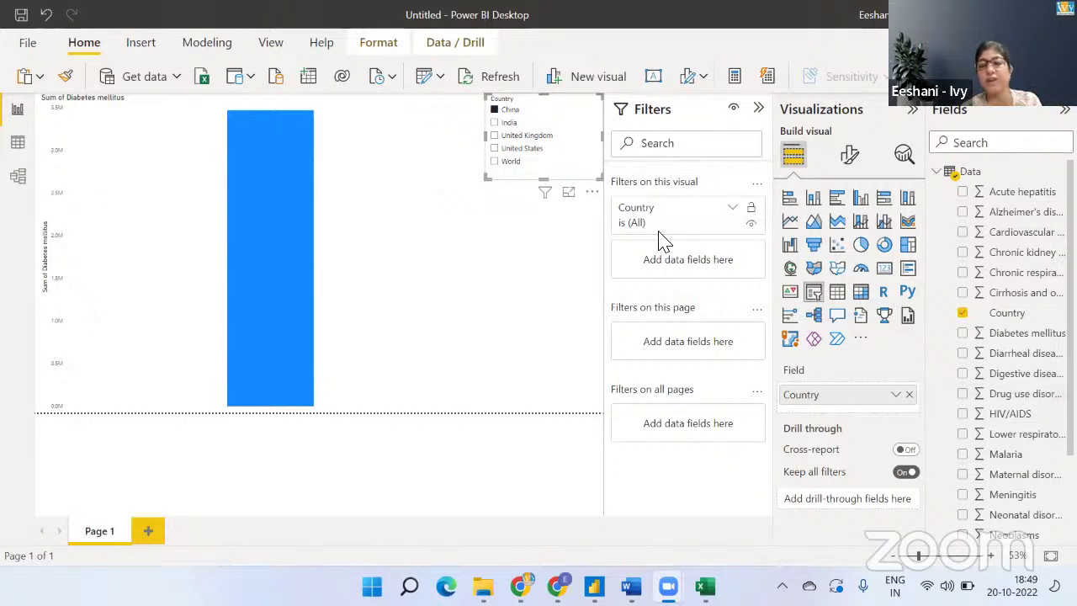
Add Drug use disorders and Digestive diseases to the column chart's Y-axis alongside Diabetes mellitus.
click(379, 282)
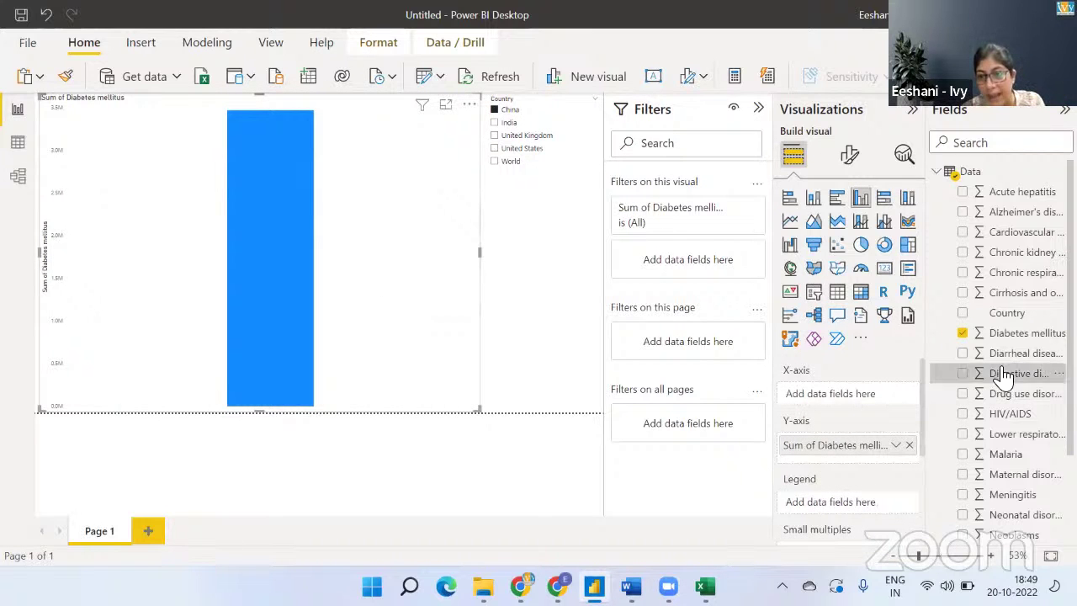
drag(999, 394, 854, 459)
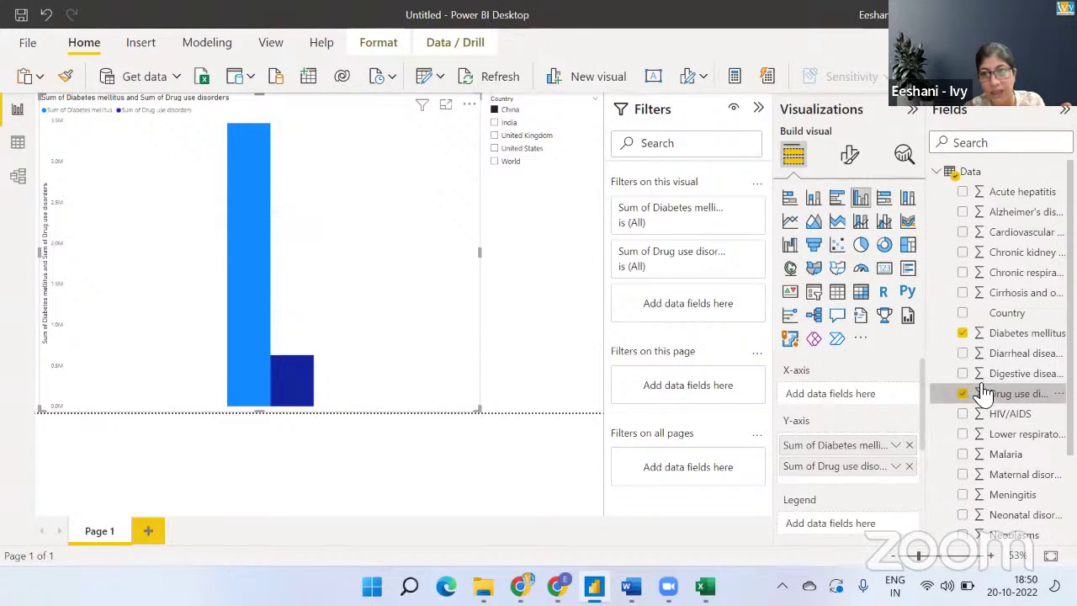
drag(1014, 373, 861, 478)
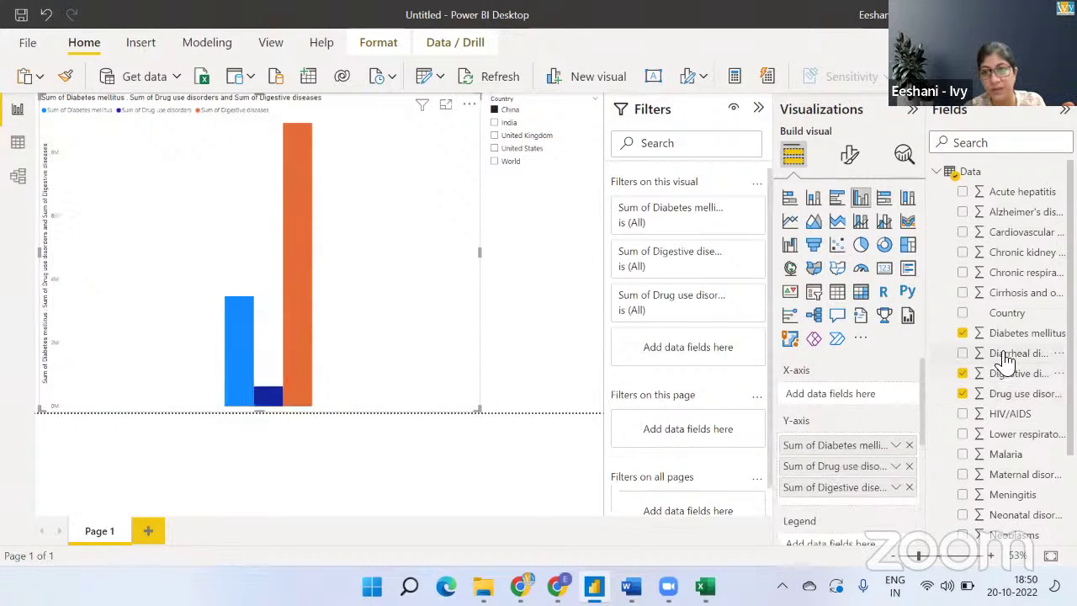
Remove Diabetes mellitus, Drug use disorders and Digestive diseases from the column chart's Y-axis.
right_click(850, 451)
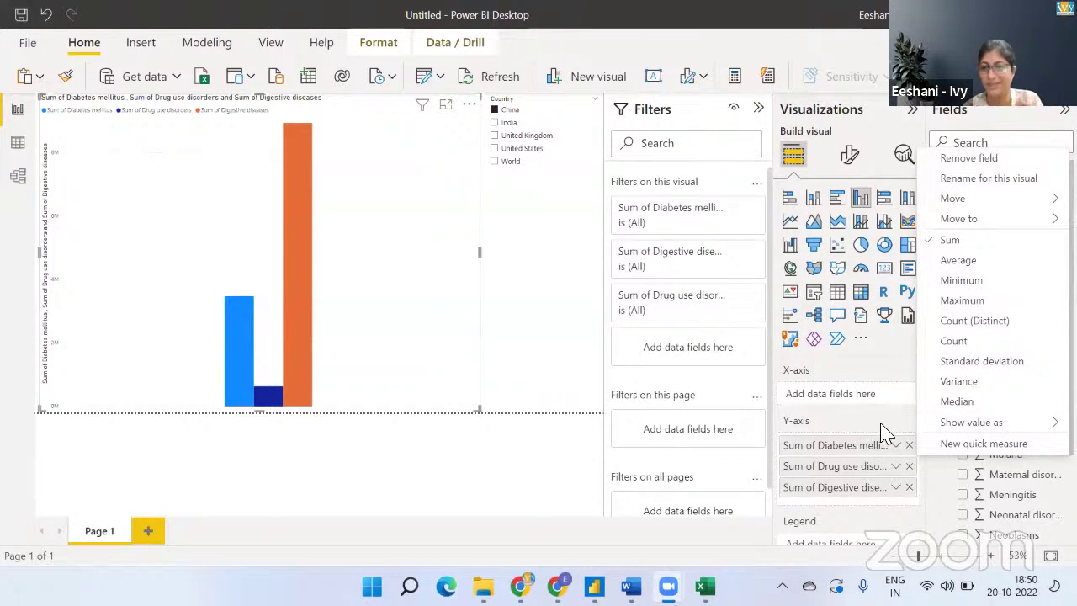
click(909, 446)
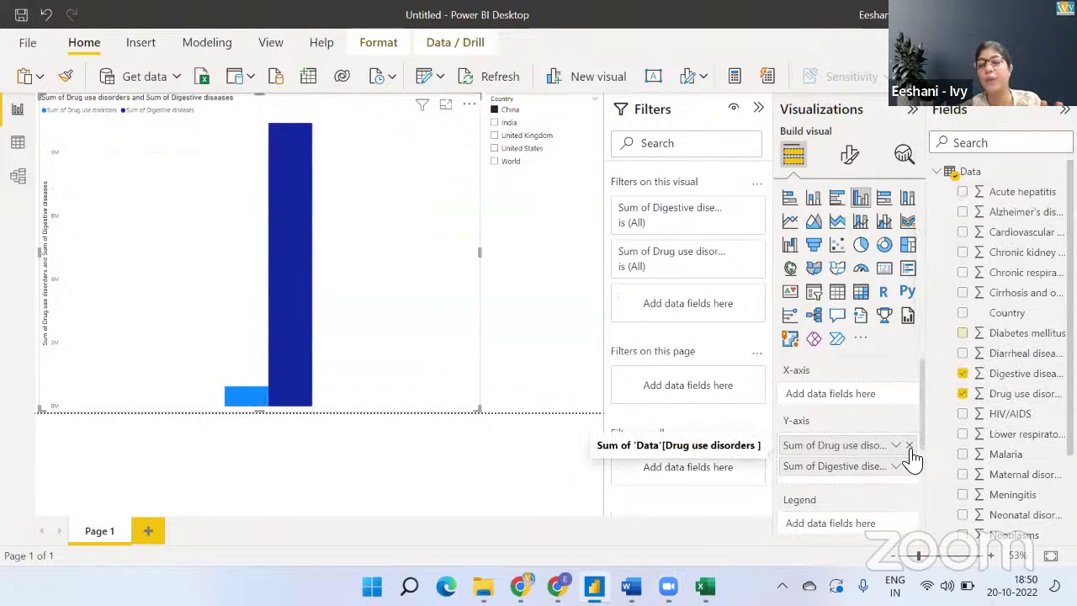
click(910, 446)
click(910, 446)
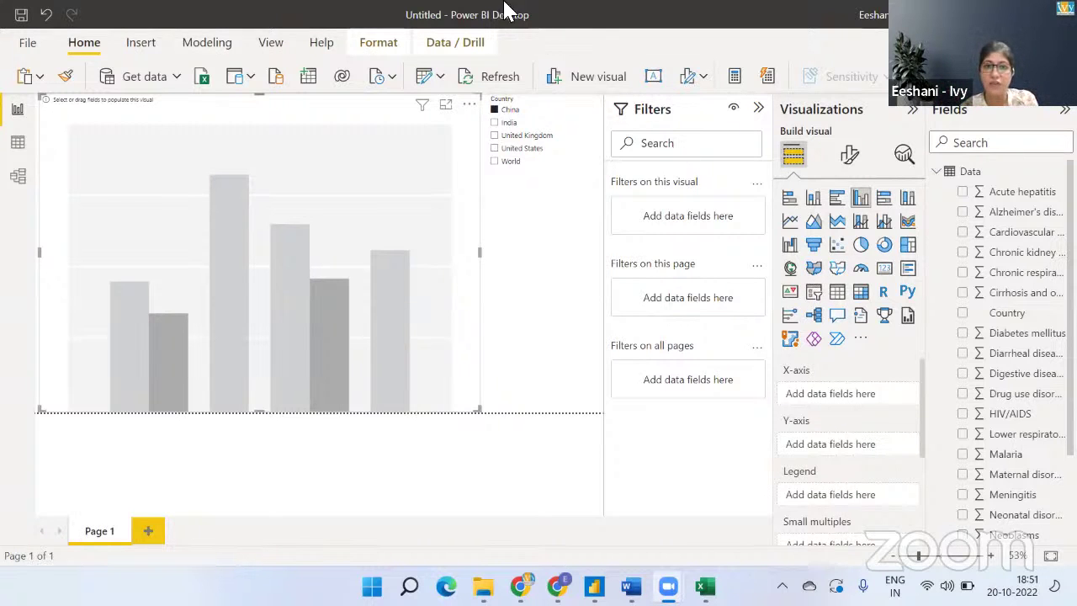
Open the Data query in the Power Query Editor.
click(431, 84)
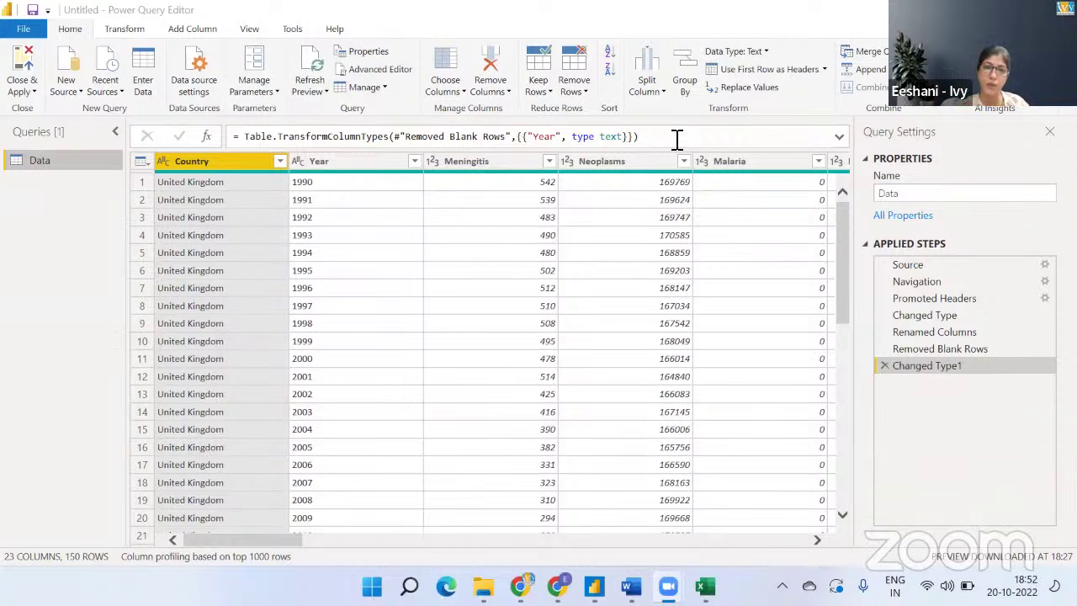
Unpivot all the disease columns of the Data query, from Meningitis through Parkinson's disease.
click(461, 161)
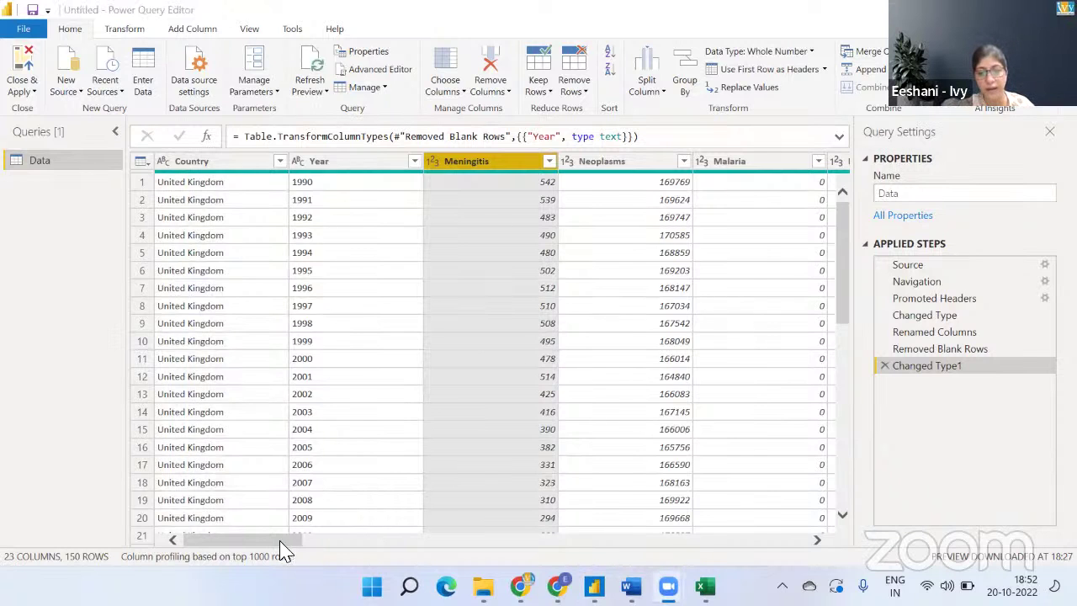
drag(284, 543, 528, 555)
drag(459, 553, 833, 572)
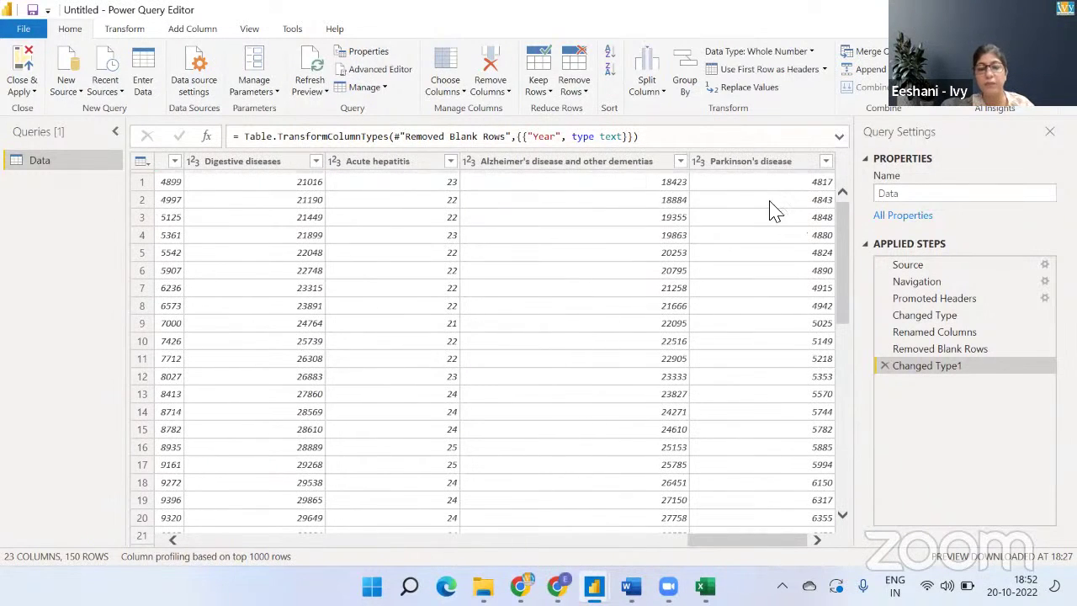
key(ctrl+a)
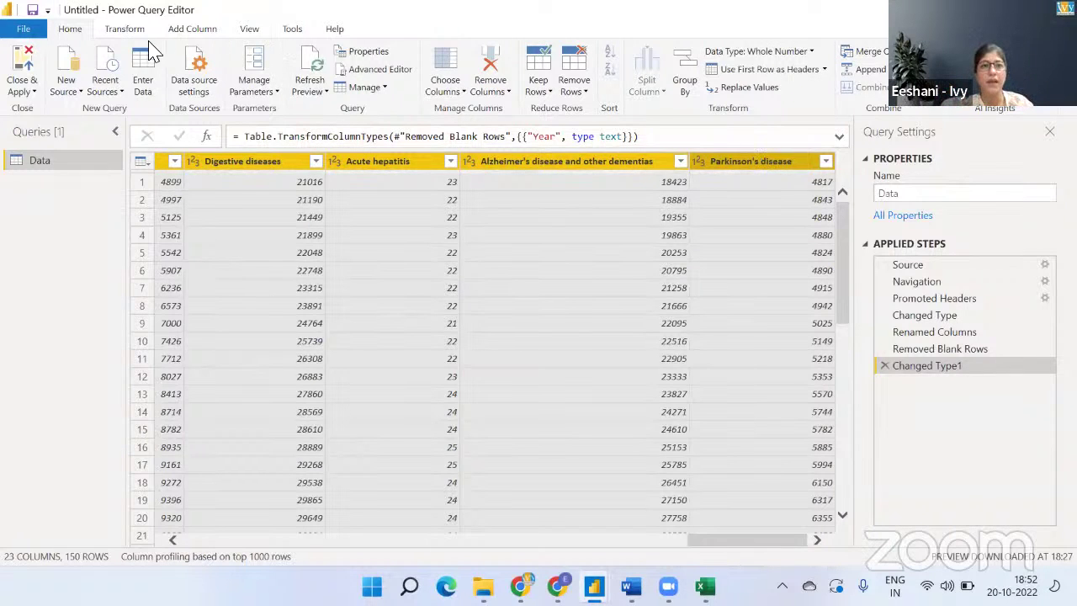
click(126, 33)
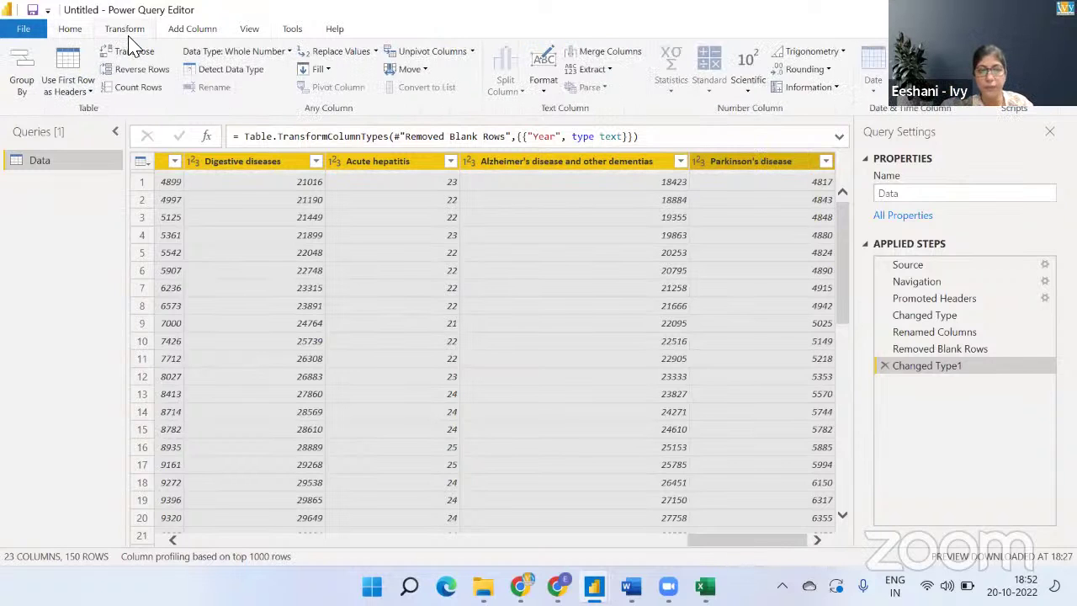
click(439, 59)
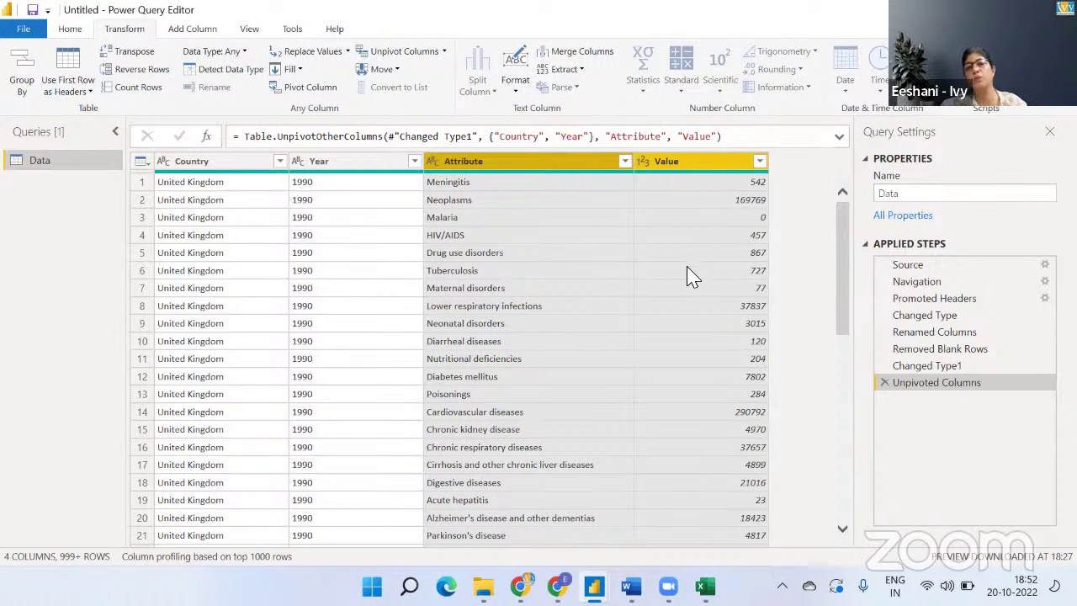
Rename the unpivoted Attribute column as Disease.
double_click(485, 163)
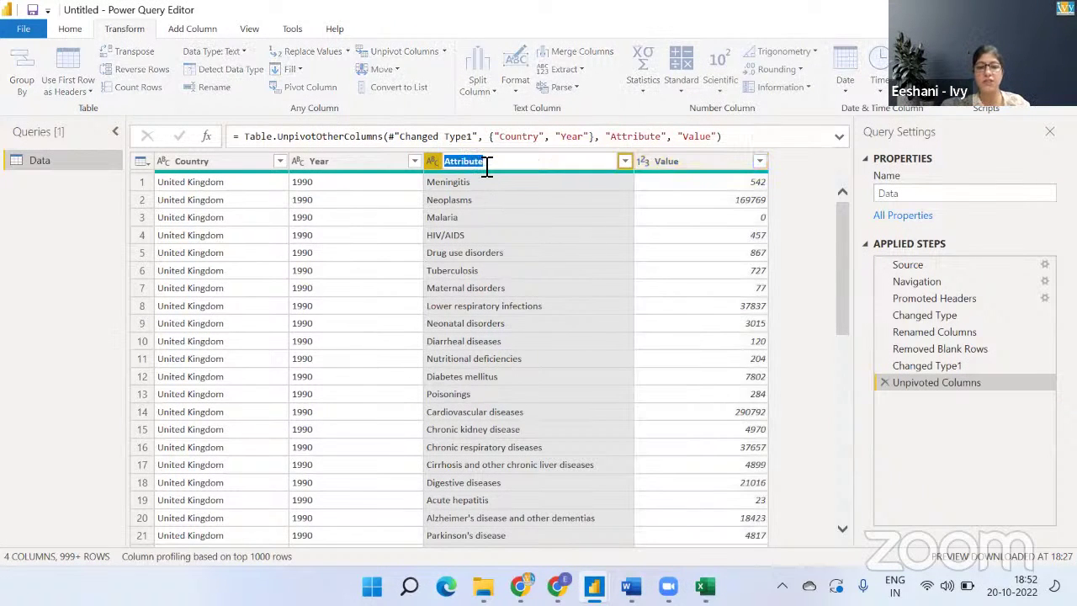
text(Disease)
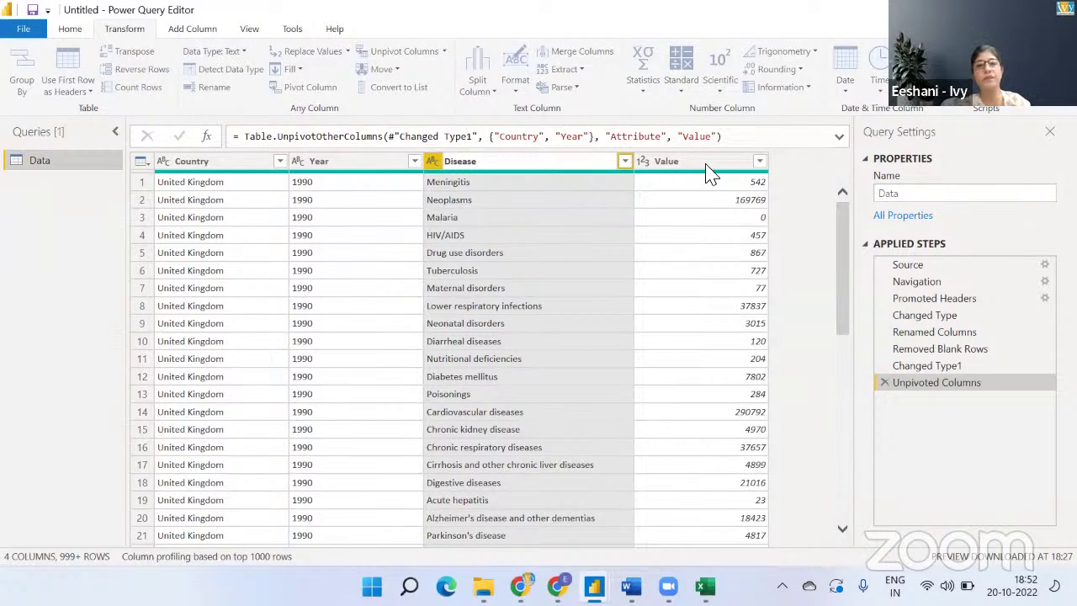
key(Return)
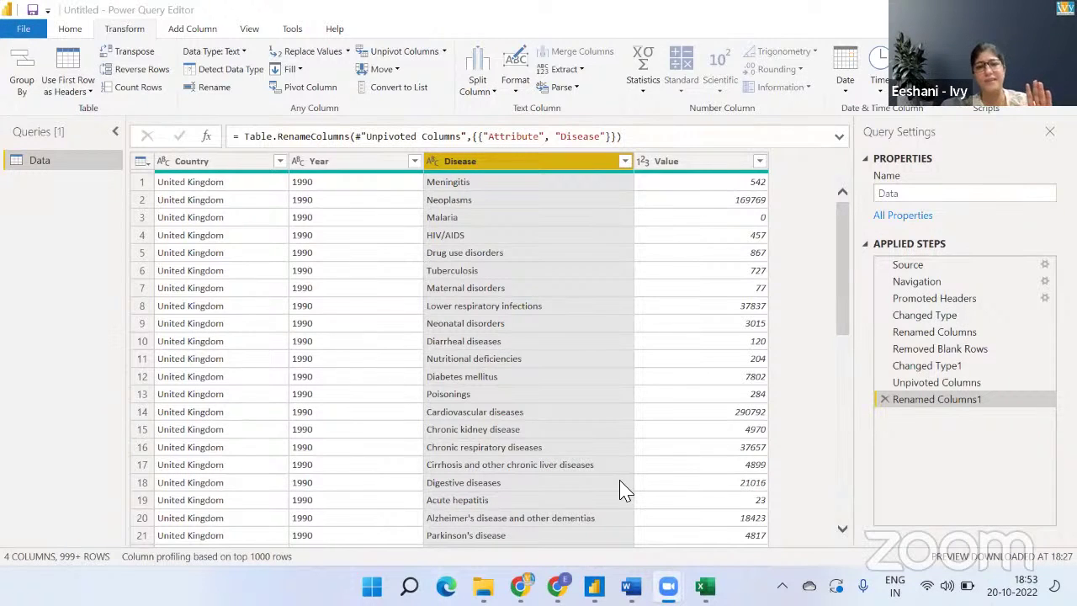
Delete the applied column rename and unpivot steps from the Data query.
click(884, 400)
click(884, 383)
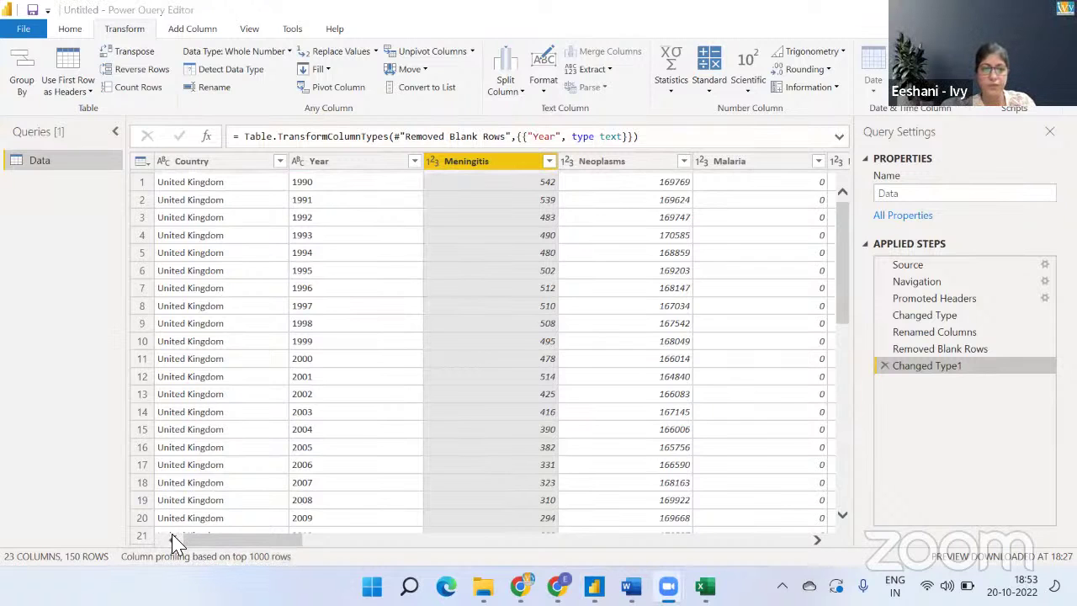
scroll(175, 539, right, 10)
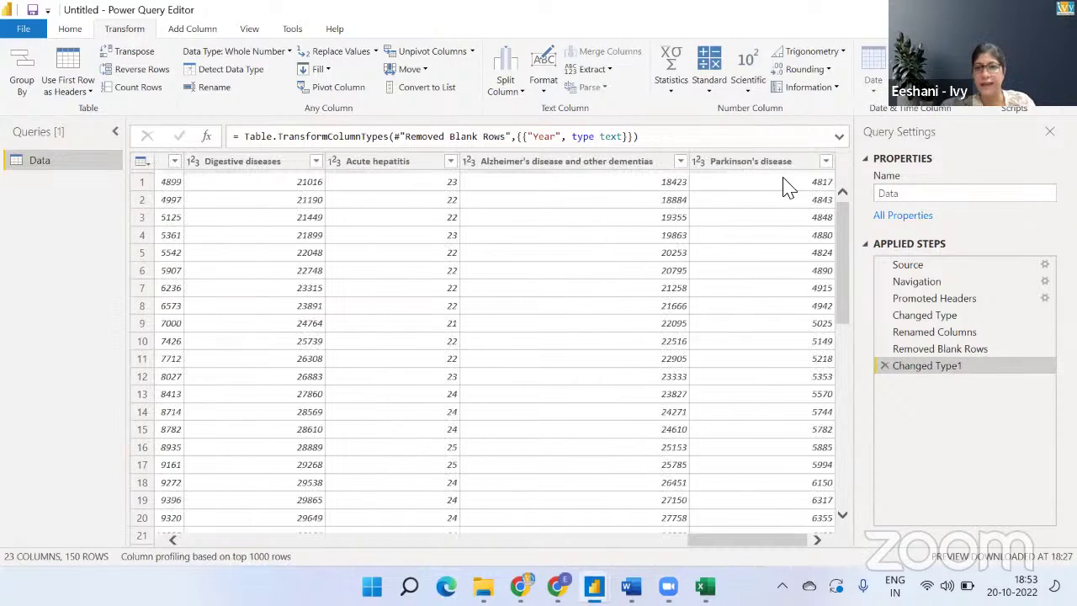
click(786, 168)
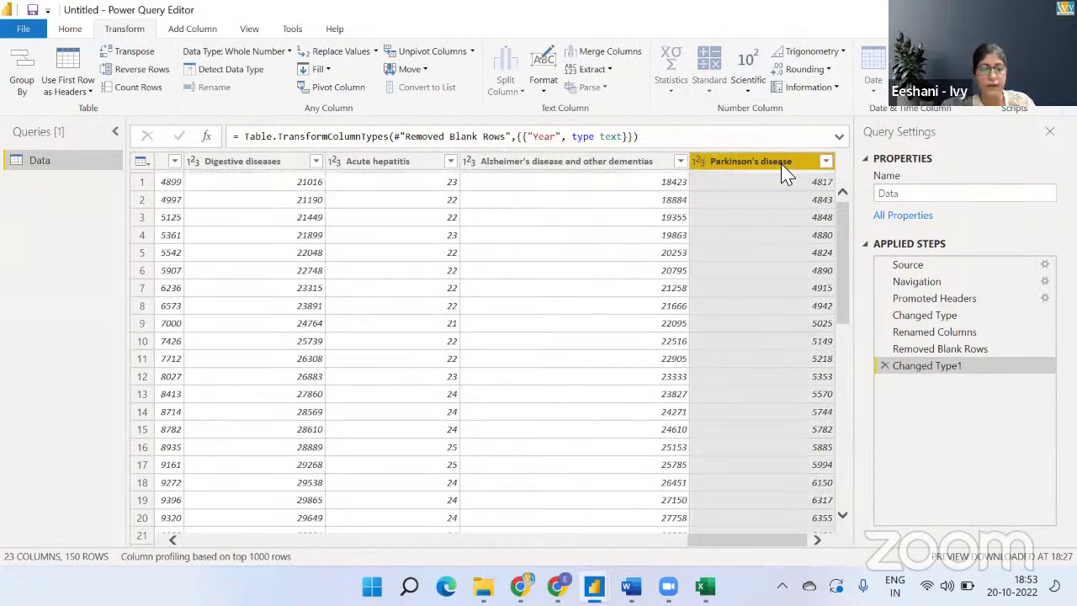
click(353, 196)
key(Left)
key(Left)
key(Left)
key(Left)
key(Left)
key(Left)
key(Left)
key(Left)
key(Left)
key(Left)
key(Left)
key(Left)
key(Left)
key(Left)
key(Left)
key(Left)
key(Left)
key(Left)
key(Left)
key(Left)
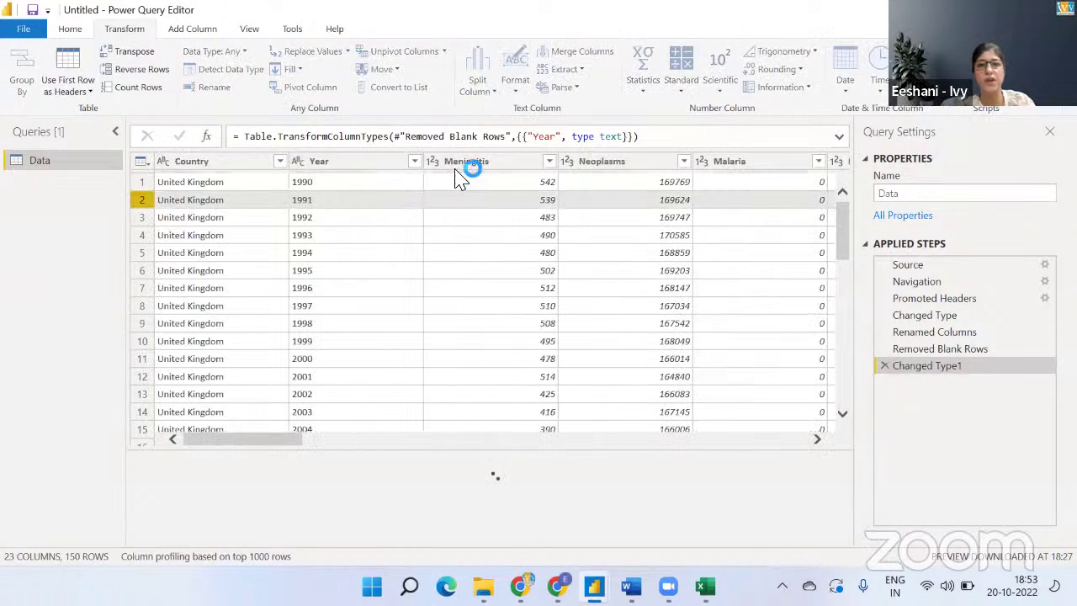
Select the whole range of columns from Meningitis to Parkinson's disease and unpivot them.
click(471, 163)
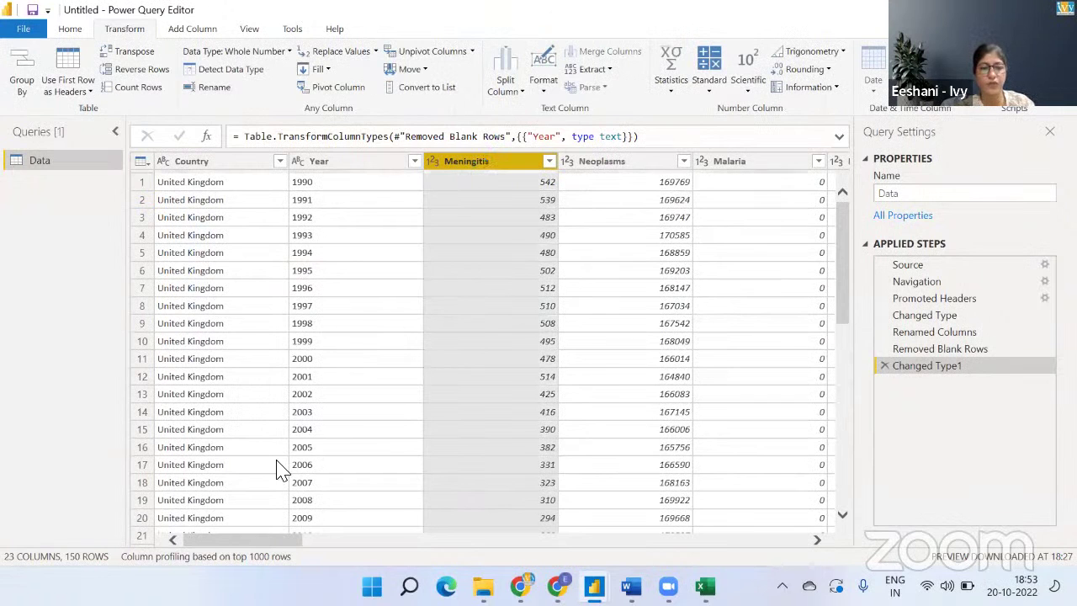
scroll(282, 468, right, 10)
scroll(282, 468, right, 2)
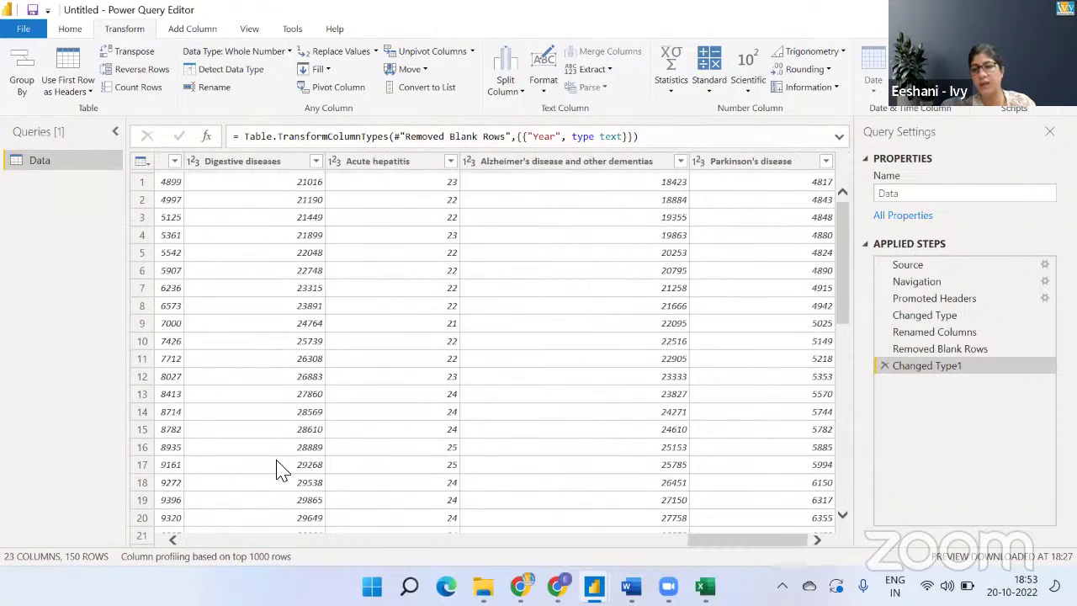
shift+click(776, 168)
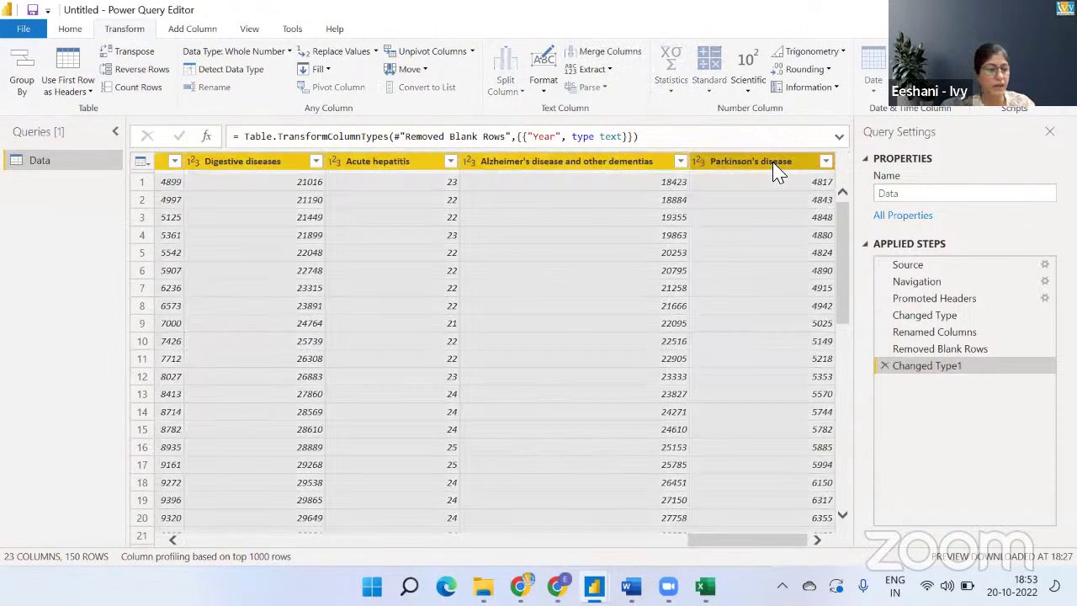
click(427, 56)
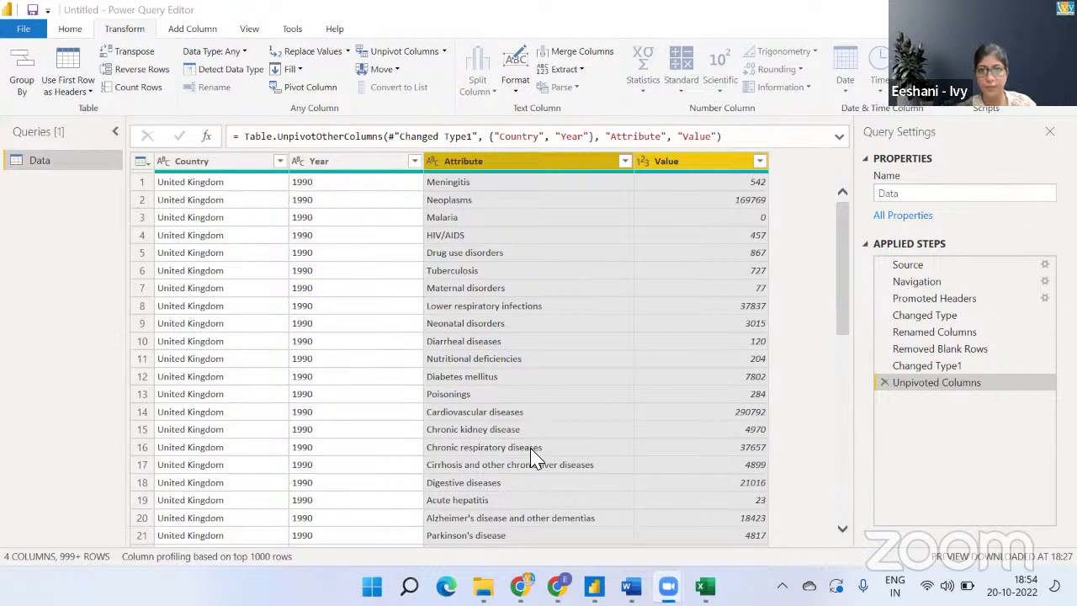
Change the Attribute column's name to Disease.
double_click(519, 164)
text(Disease)
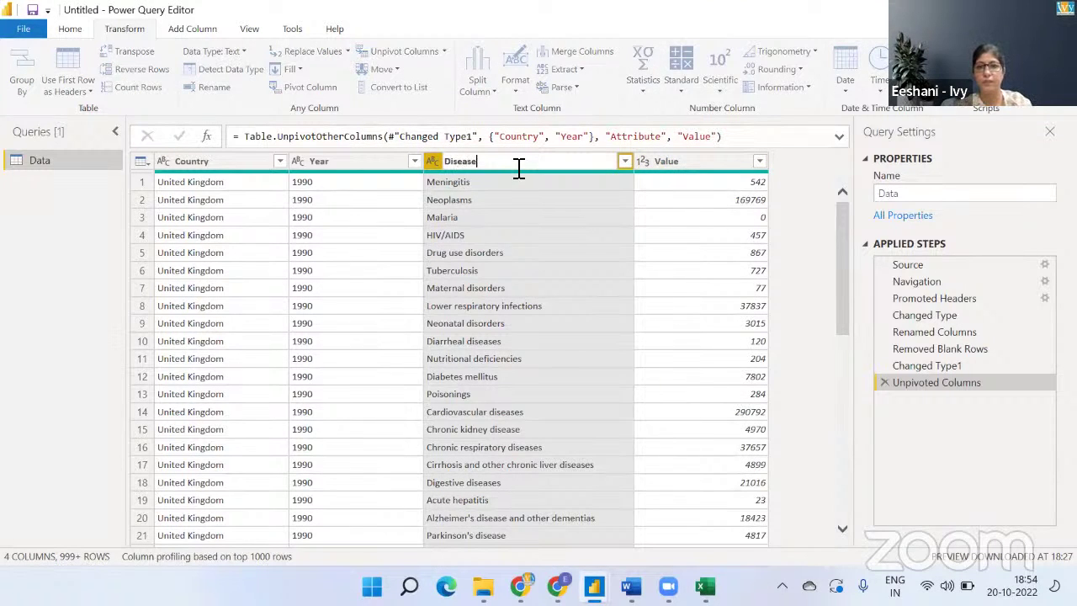
key(Return)
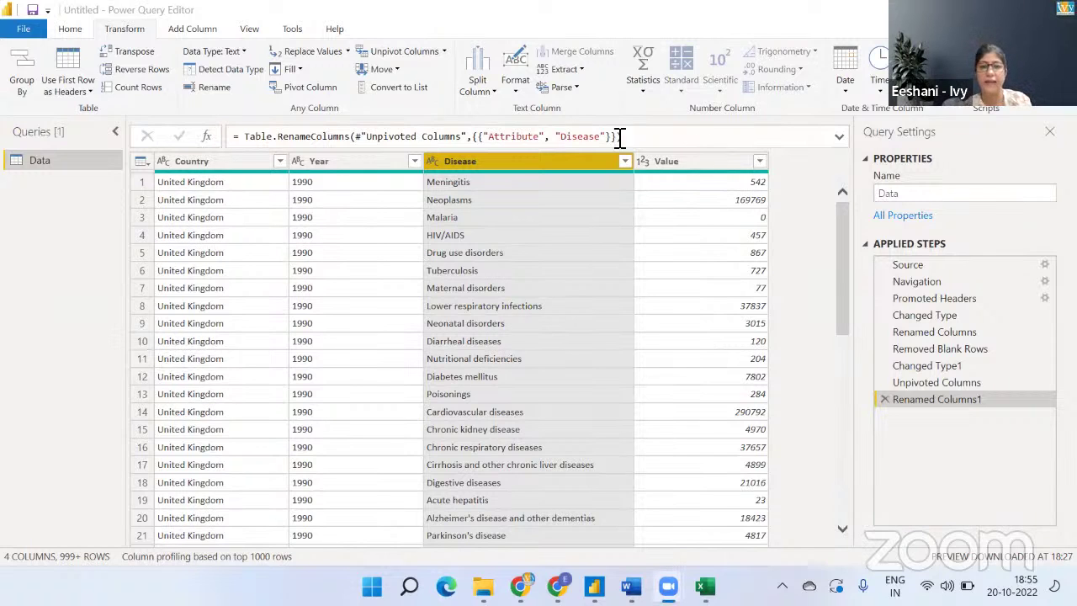
Apply the query changes to the report and close the Power Query Editor.
click(69, 29)
click(25, 89)
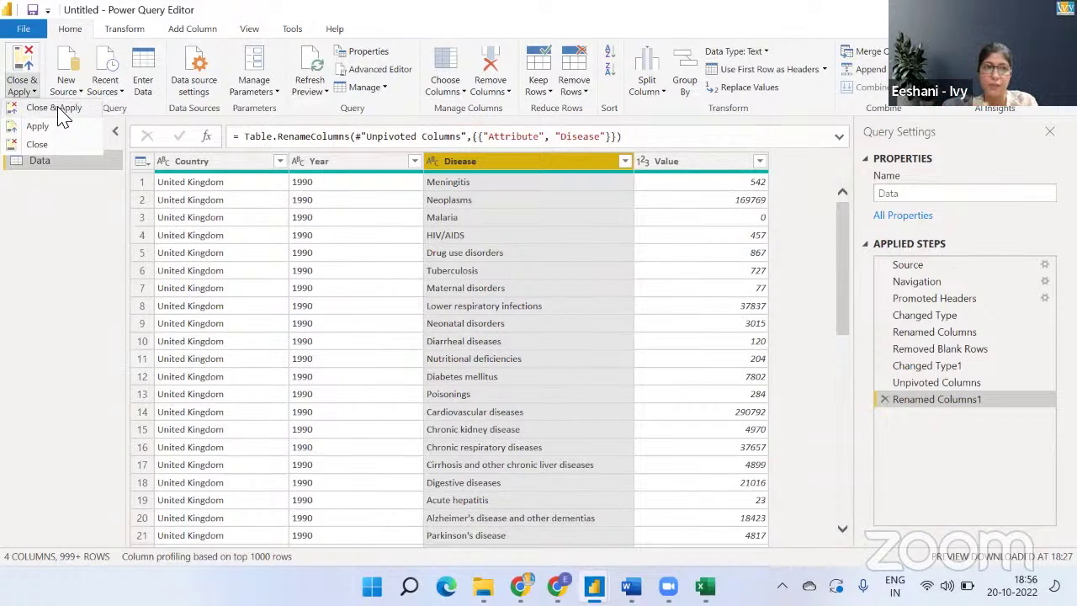
click(58, 110)
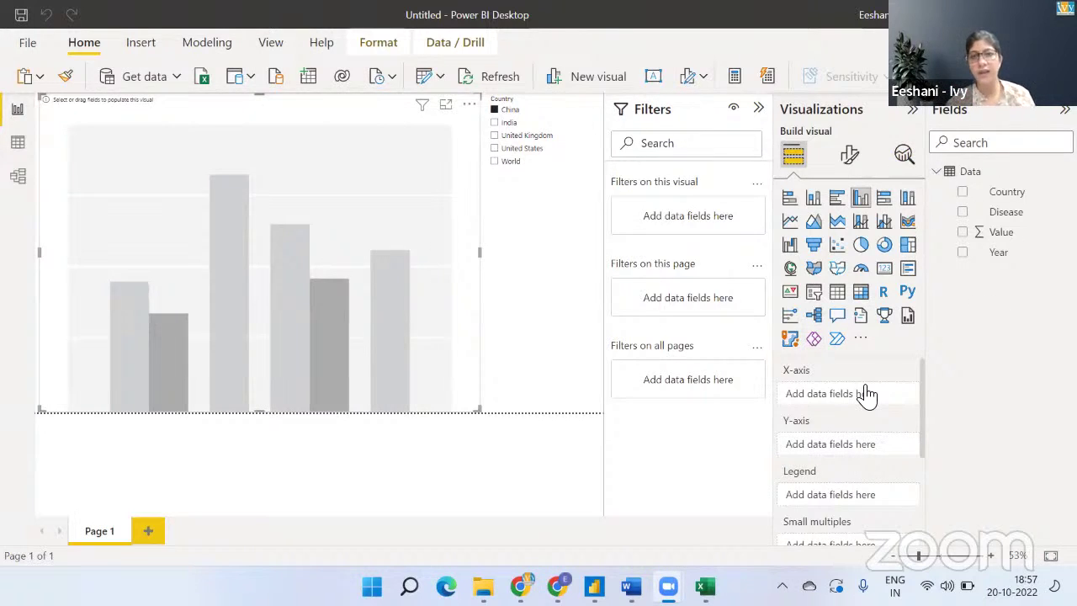
Populate the empty column chart with Disease on the X-axis and the sum of Value on the Y-axis.
click(962, 212)
click(963, 232)
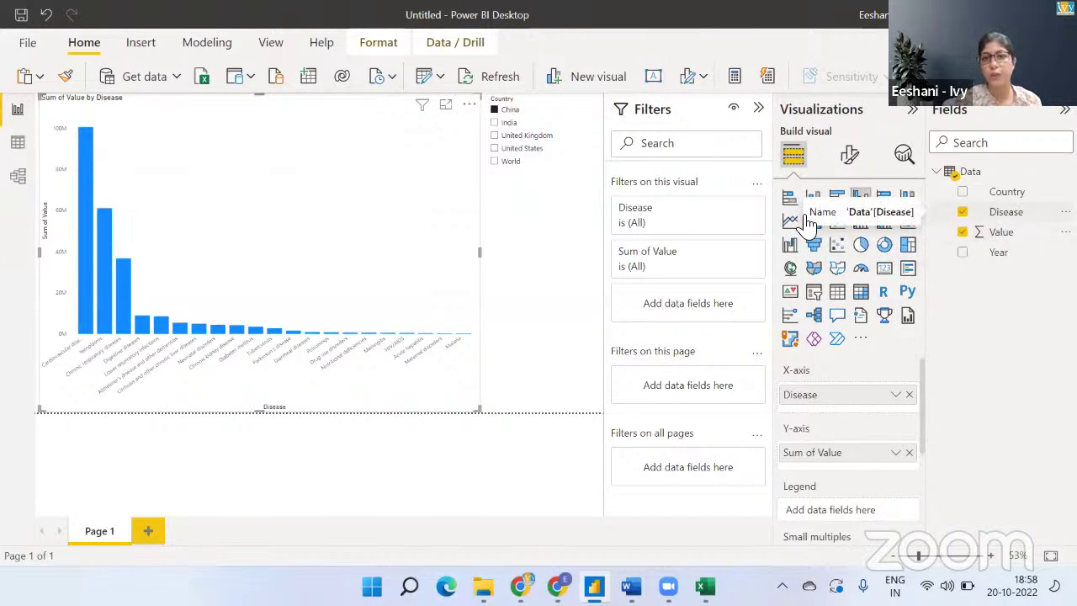
Set the filter type of the Disease filter on the column chart to Top N.
click(733, 210)
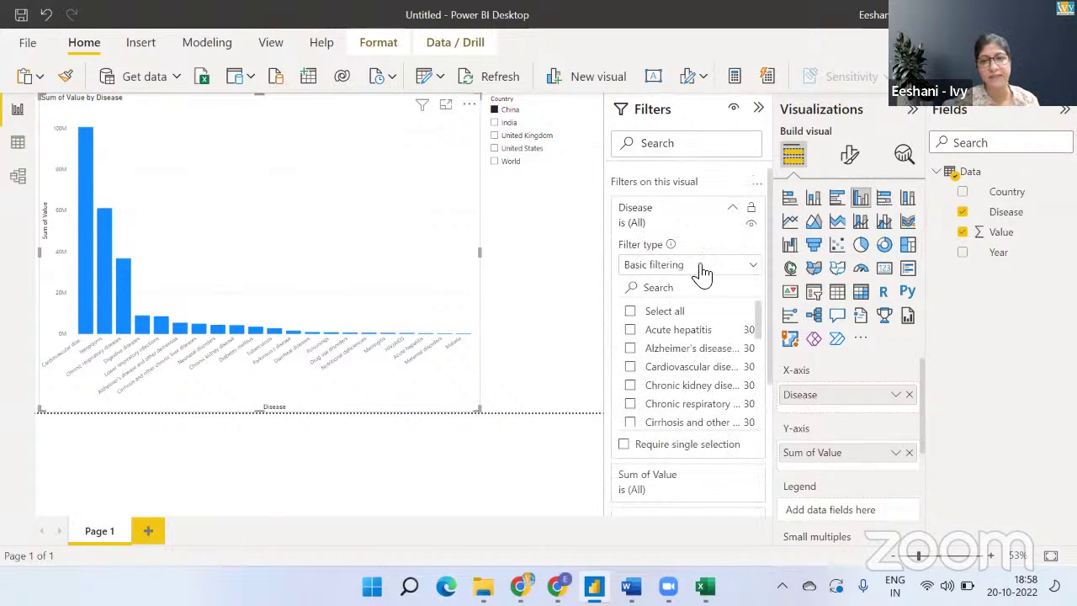
click(753, 267)
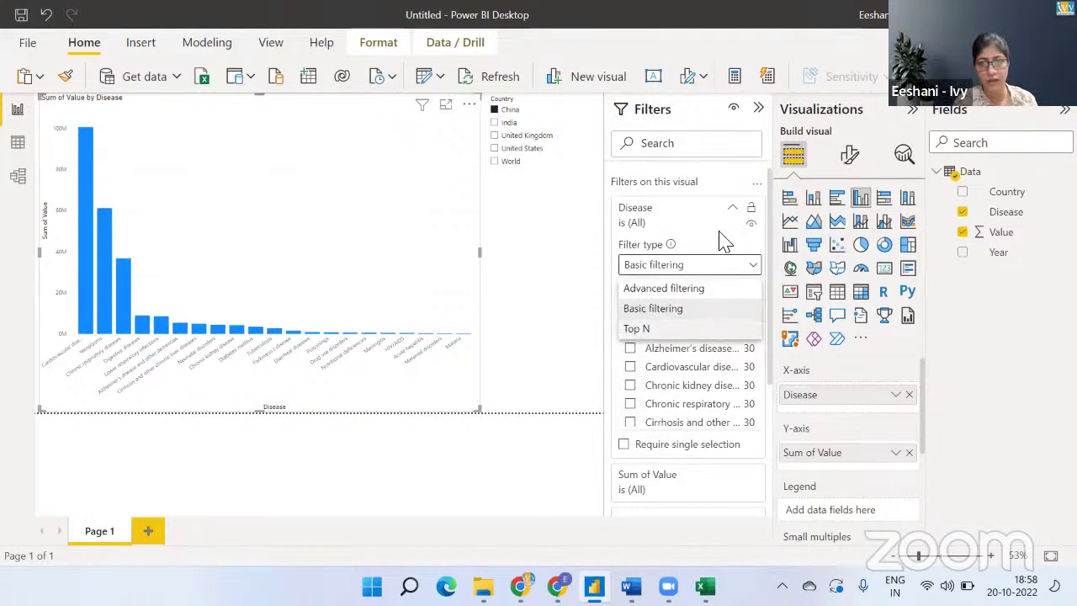
click(658, 112)
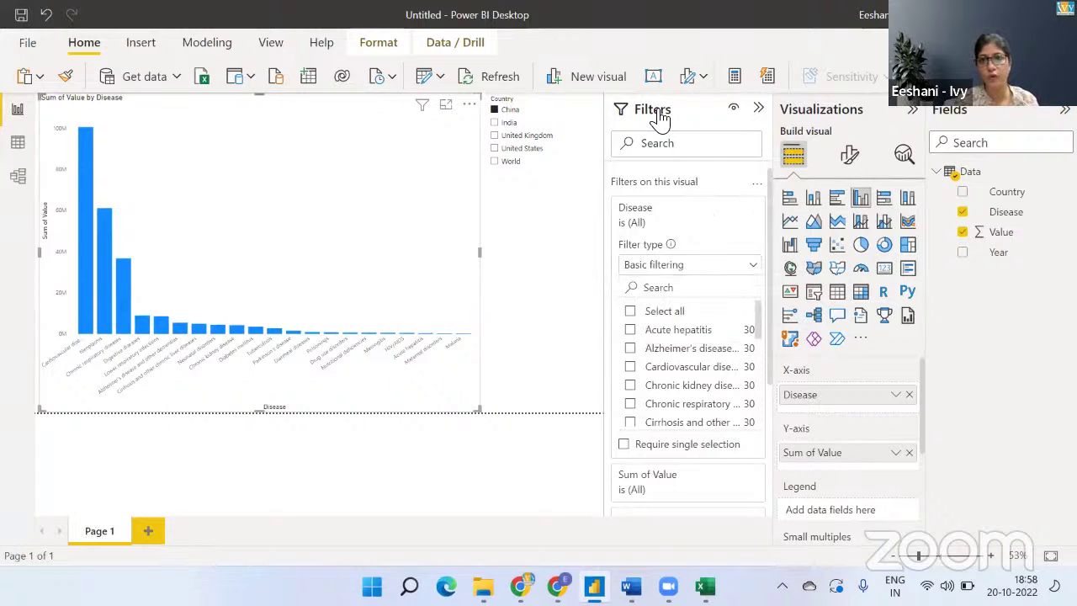
click(657, 112)
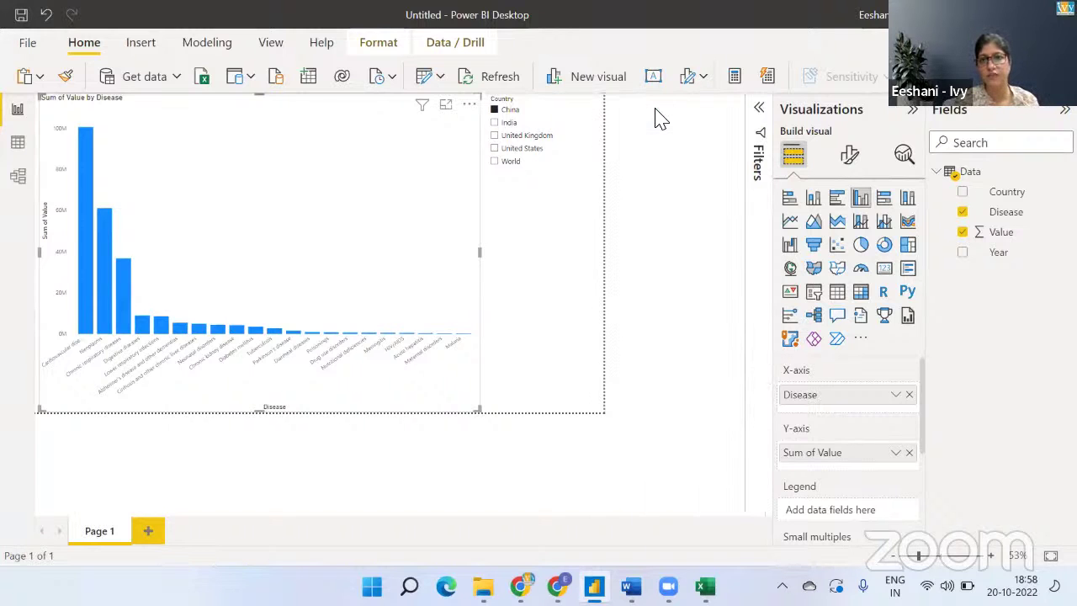
click(760, 114)
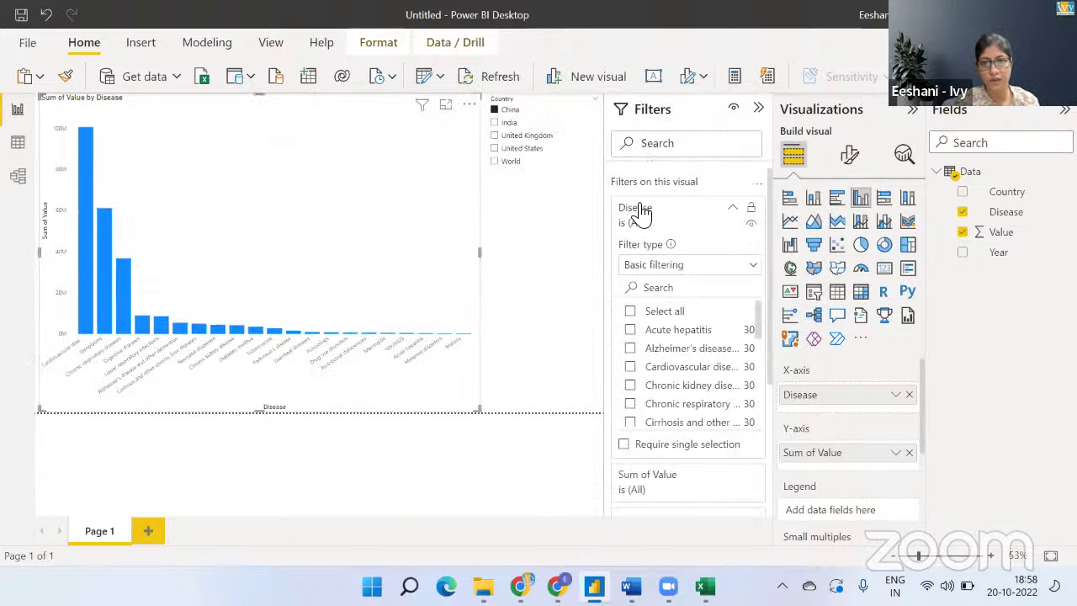
click(748, 269)
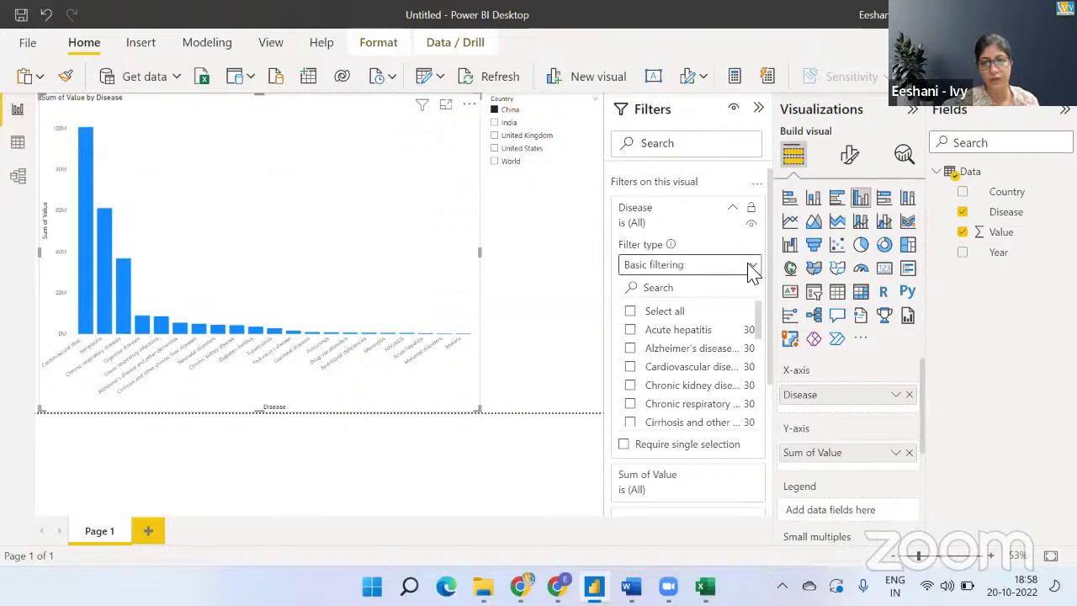
click(653, 330)
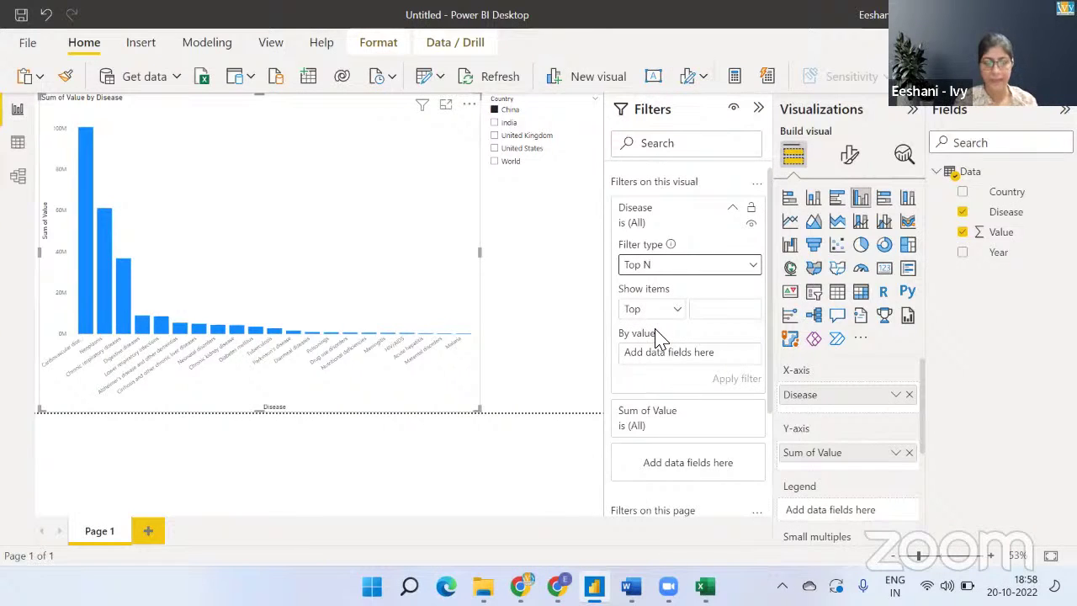
Limit the chart to the top 5 diseases by the sum of Value and apply the filter.
click(665, 313)
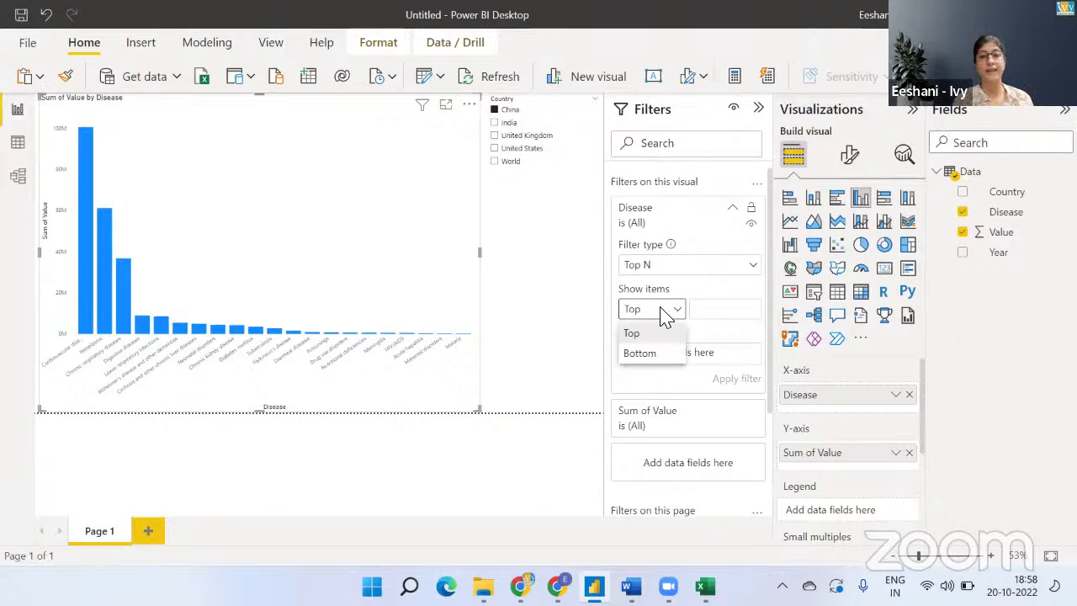
click(722, 311)
text(5)
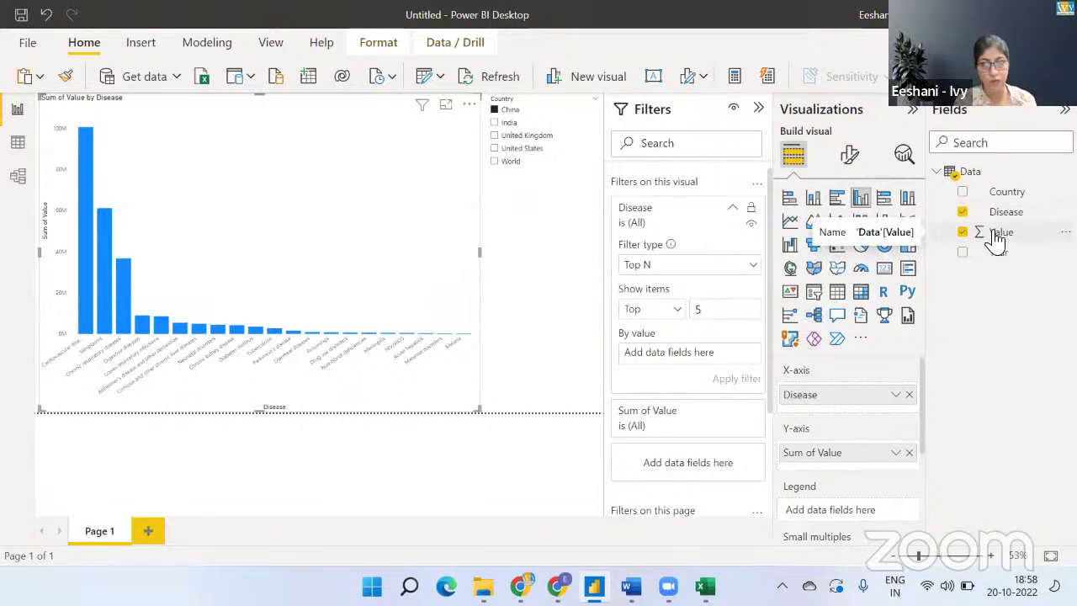
drag(993, 241, 680, 365)
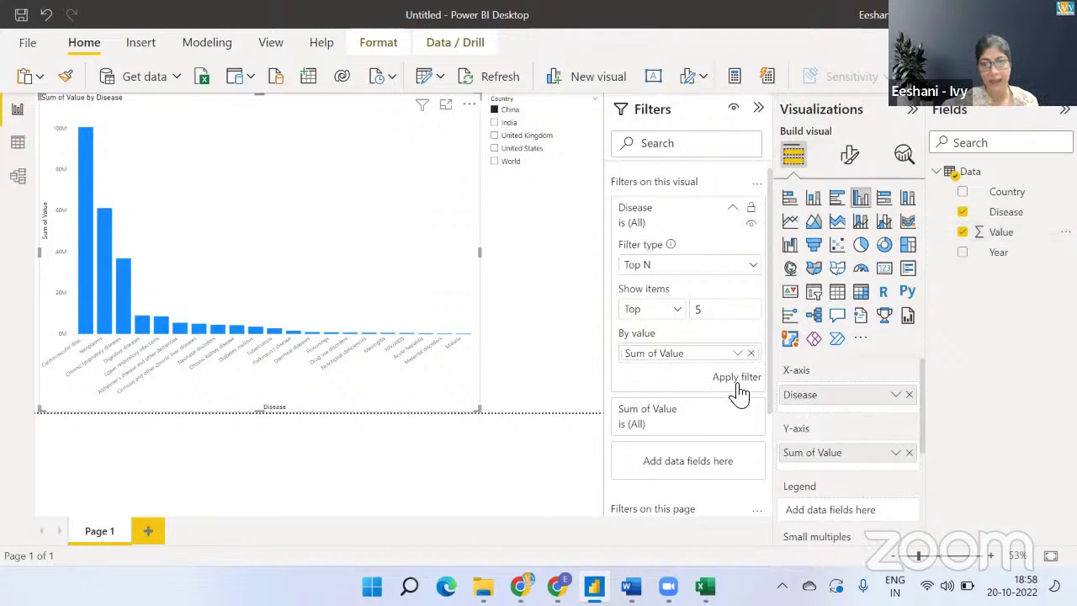
click(735, 379)
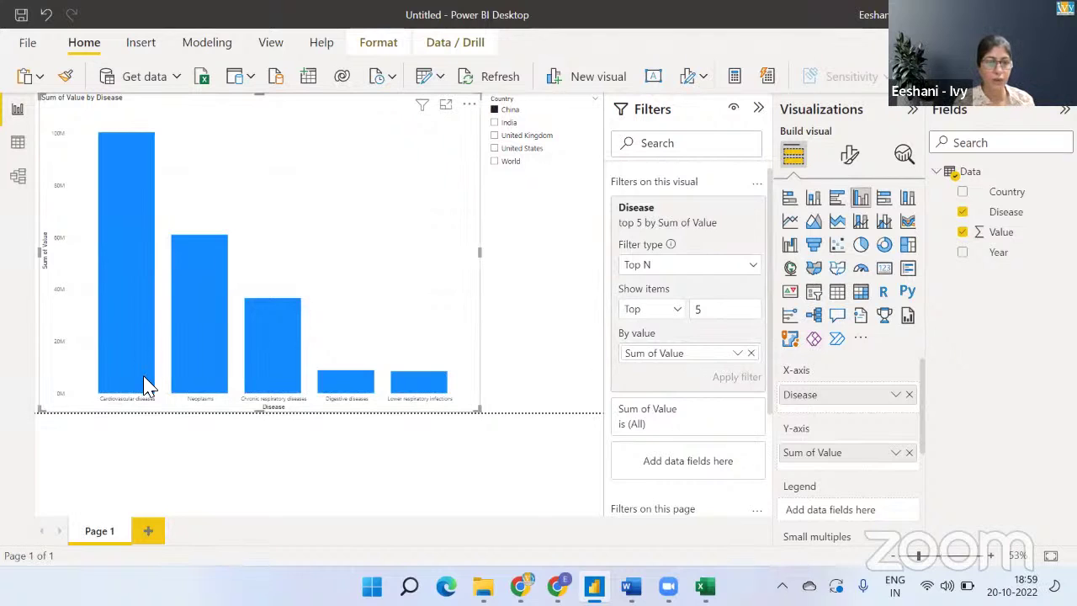
Examine the chart's top five diseases for China, then for India, United Kingdom, United States and World using the Country slicer.
mouse_move(145, 384)
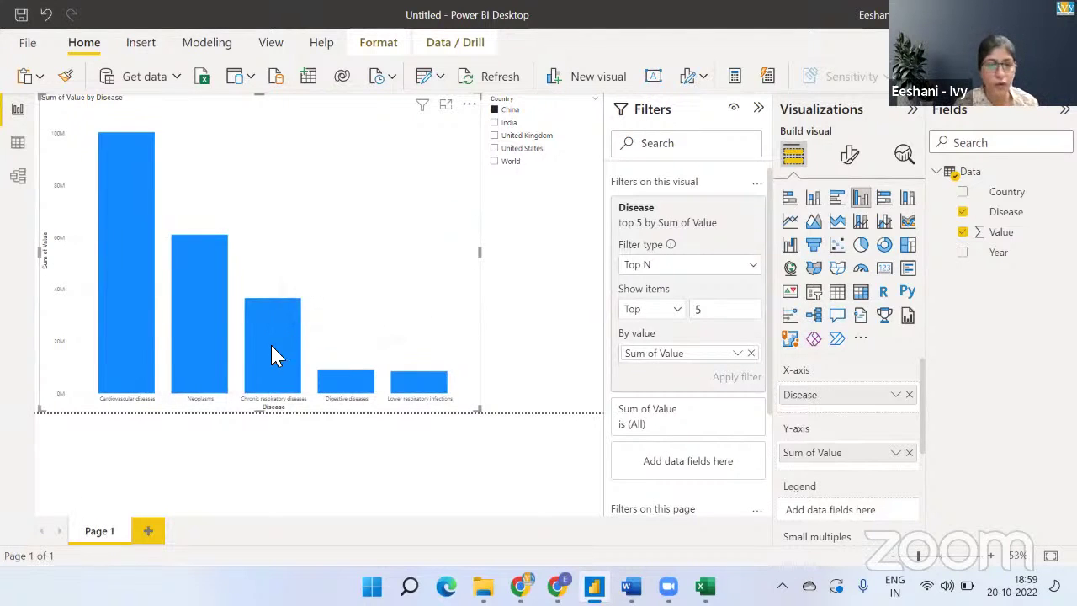
mouse_move(364, 379)
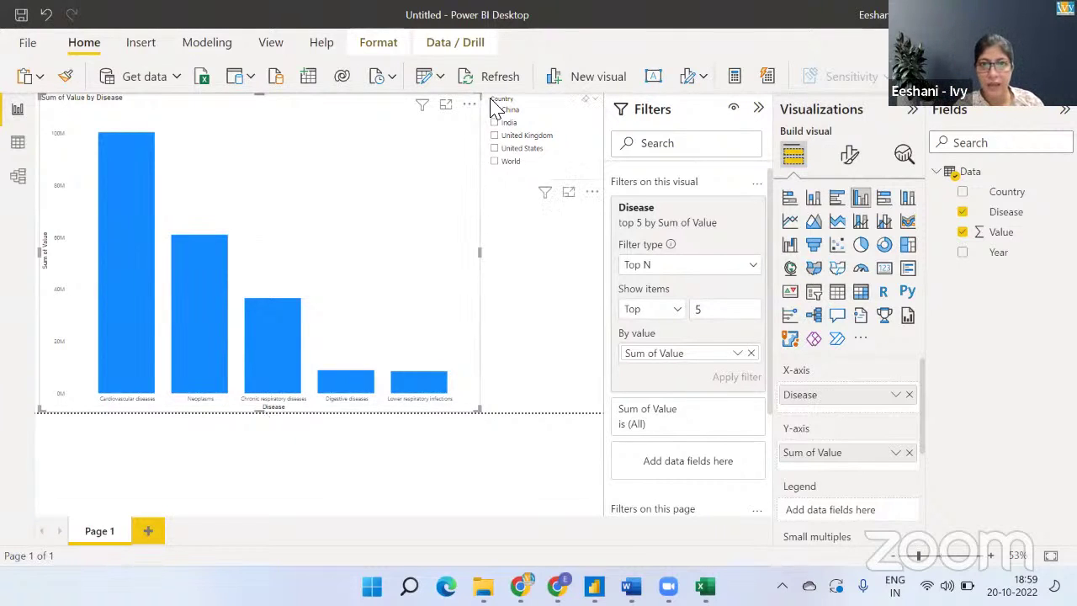
click(496, 123)
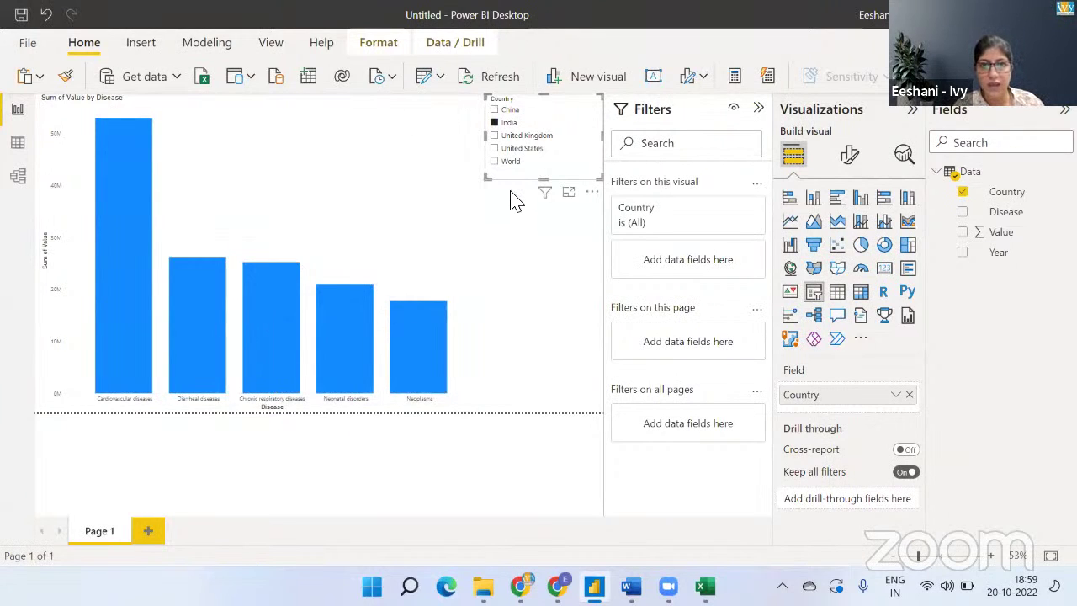
click(495, 135)
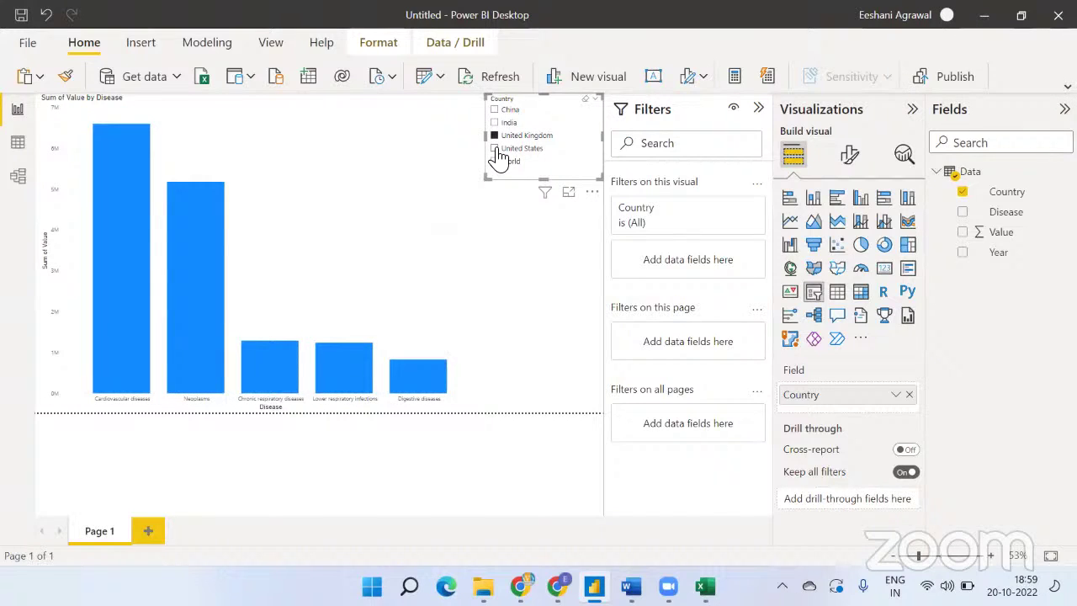
click(495, 149)
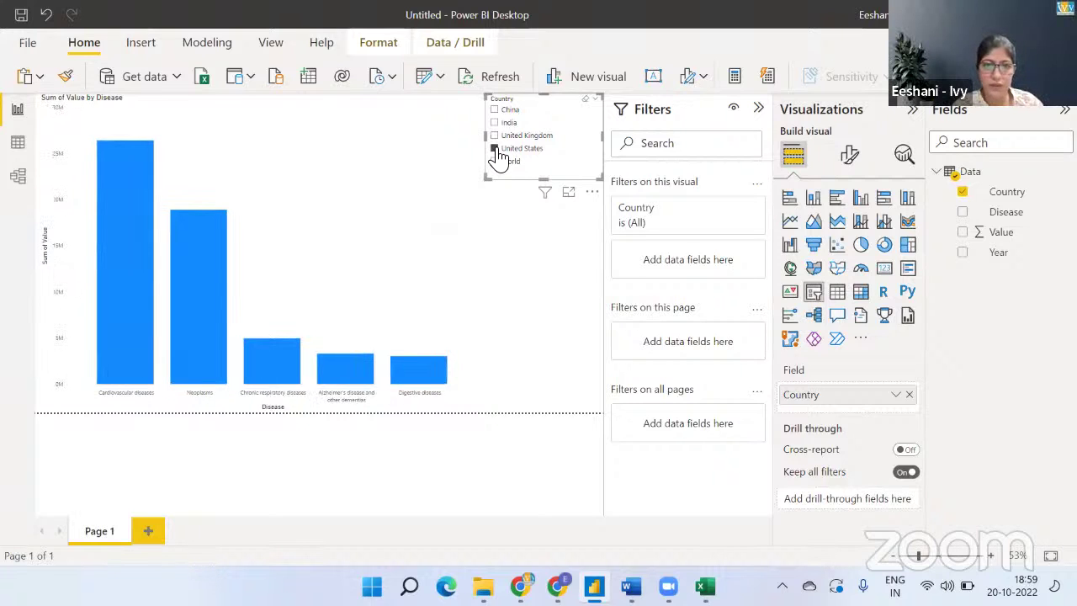
click(495, 161)
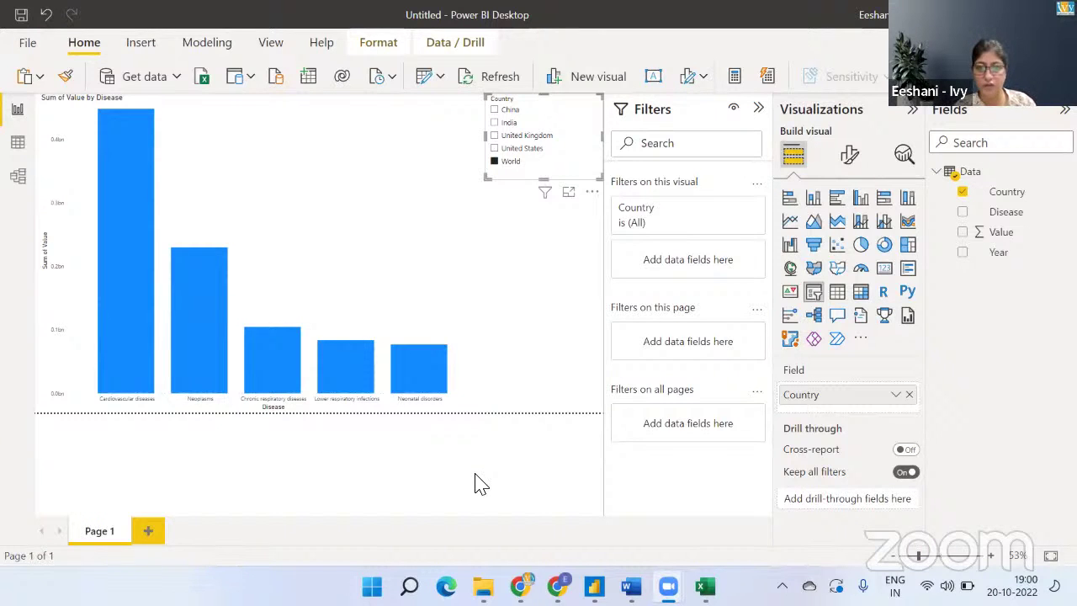
Clear the Top N filter on Disease from the column chart.
click(536, 289)
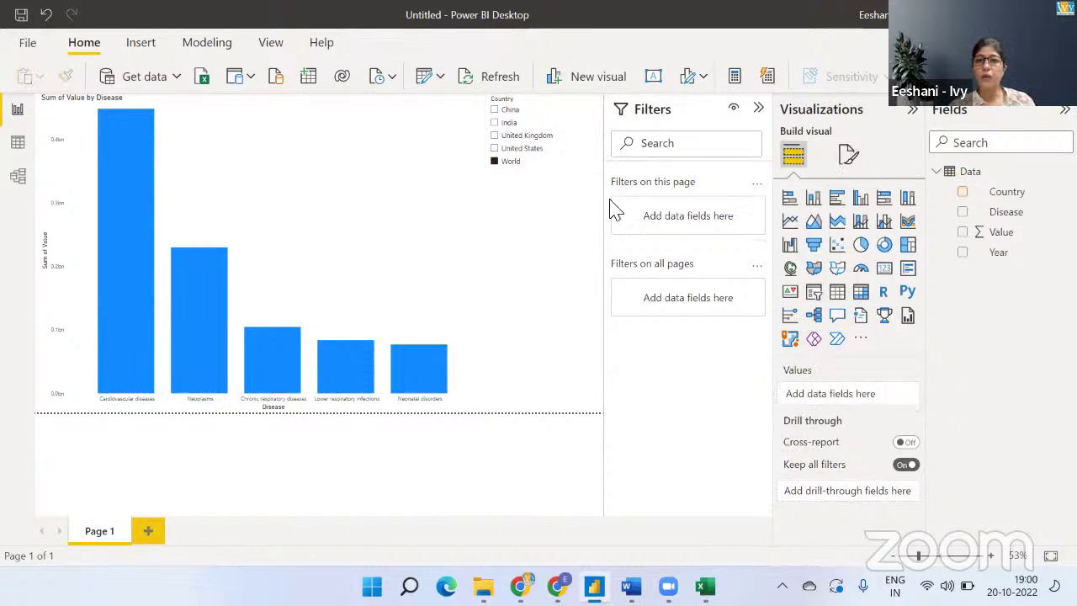
click(425, 224)
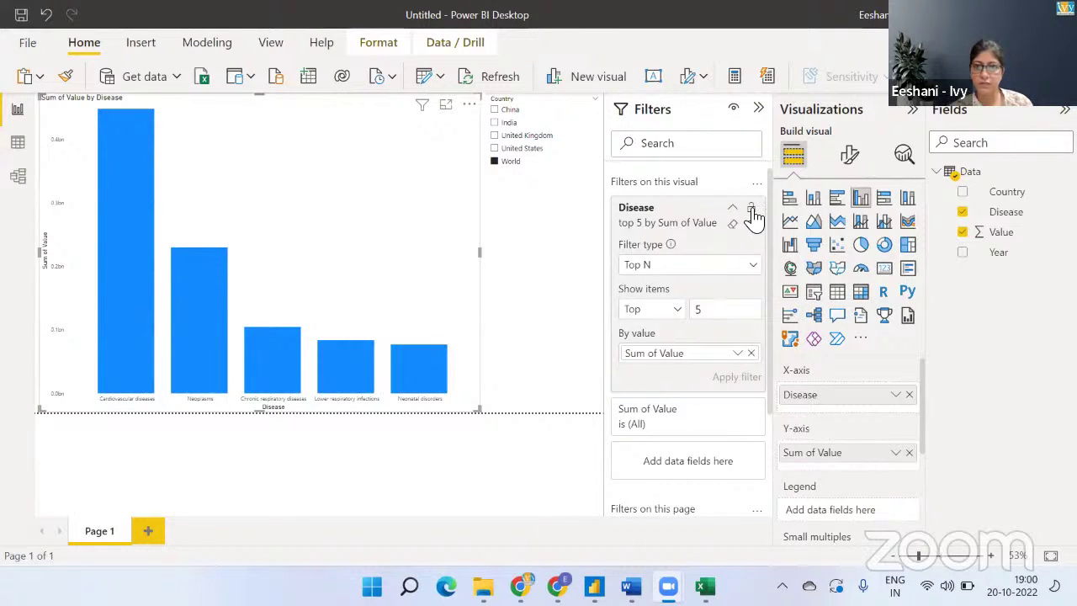
click(733, 224)
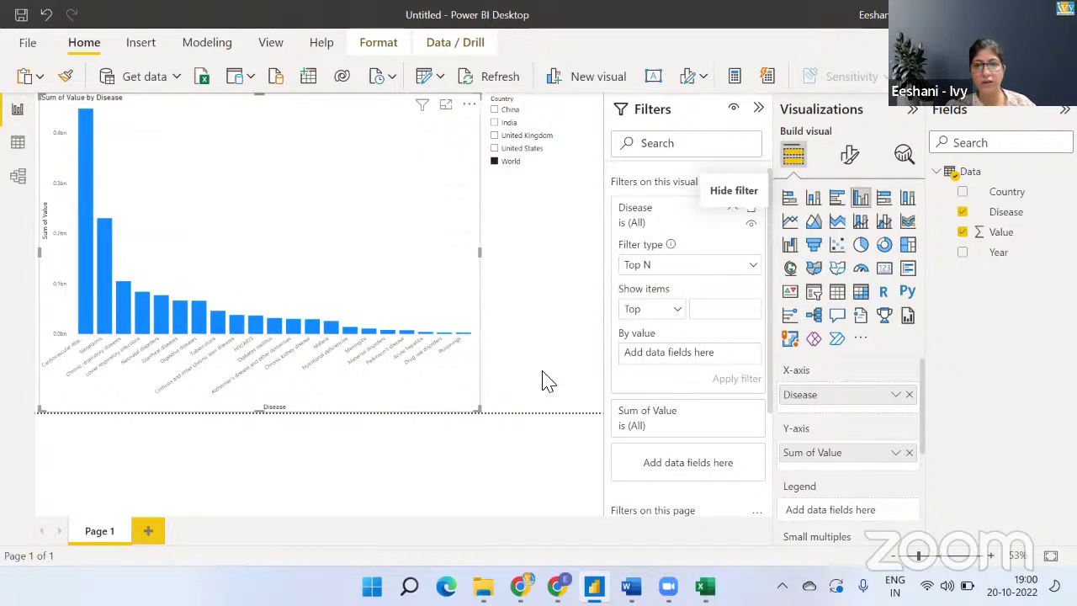
Apply a Top N filter to the chart's Disease field, showing the top 5 items by the sum of Value.
click(754, 266)
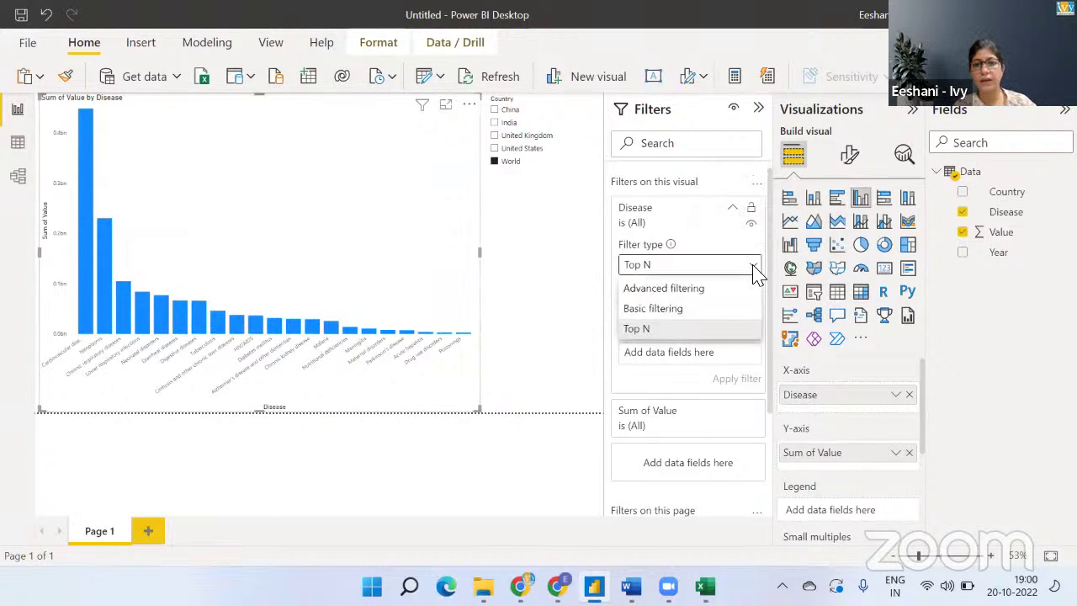
click(648, 329)
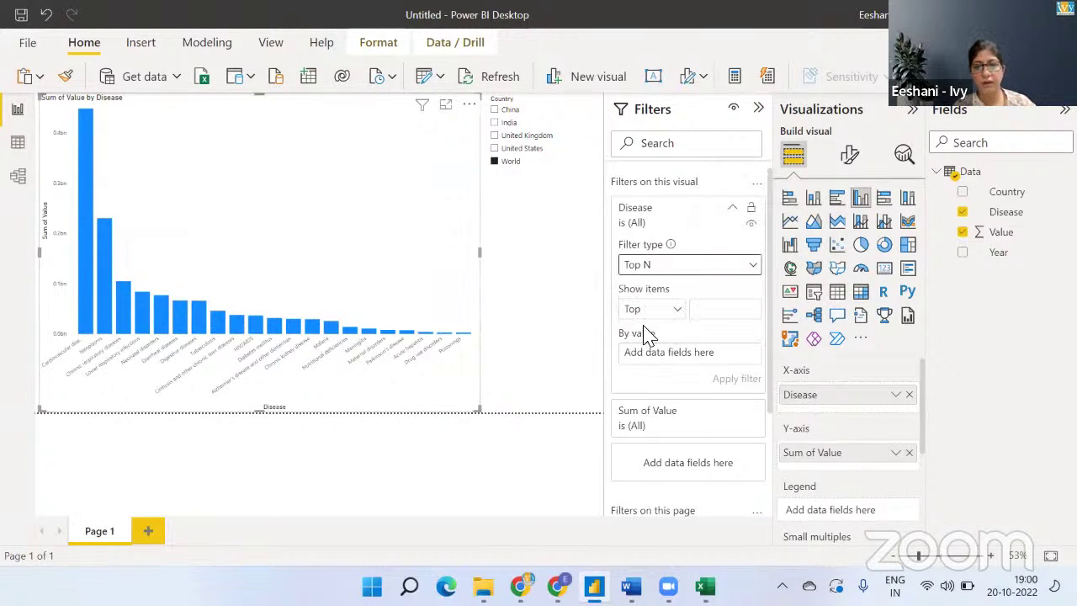
click(720, 312)
text(5)
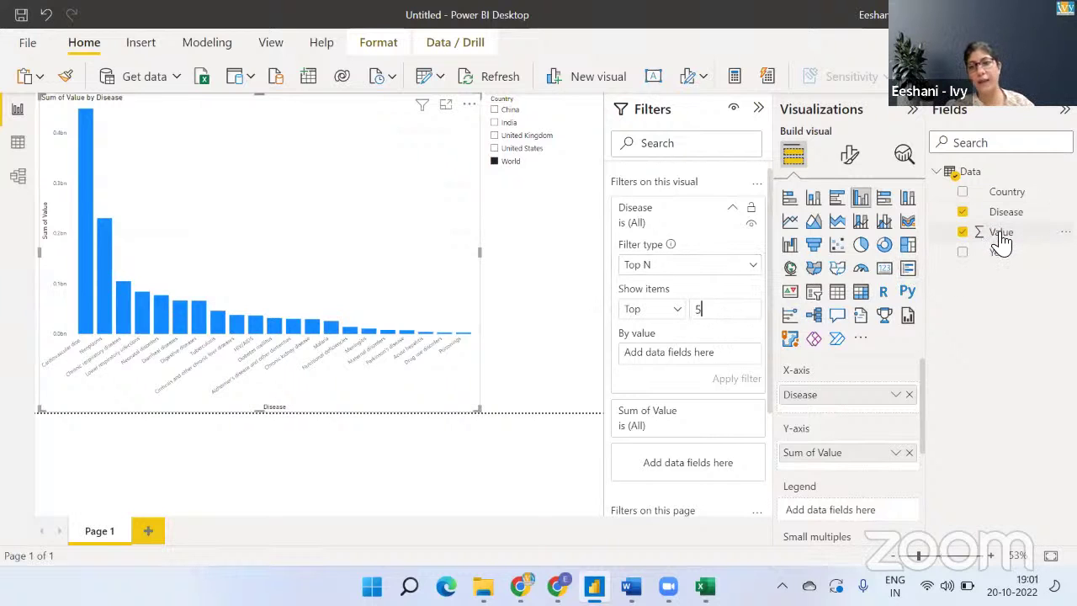
drag(1000, 233, 688, 360)
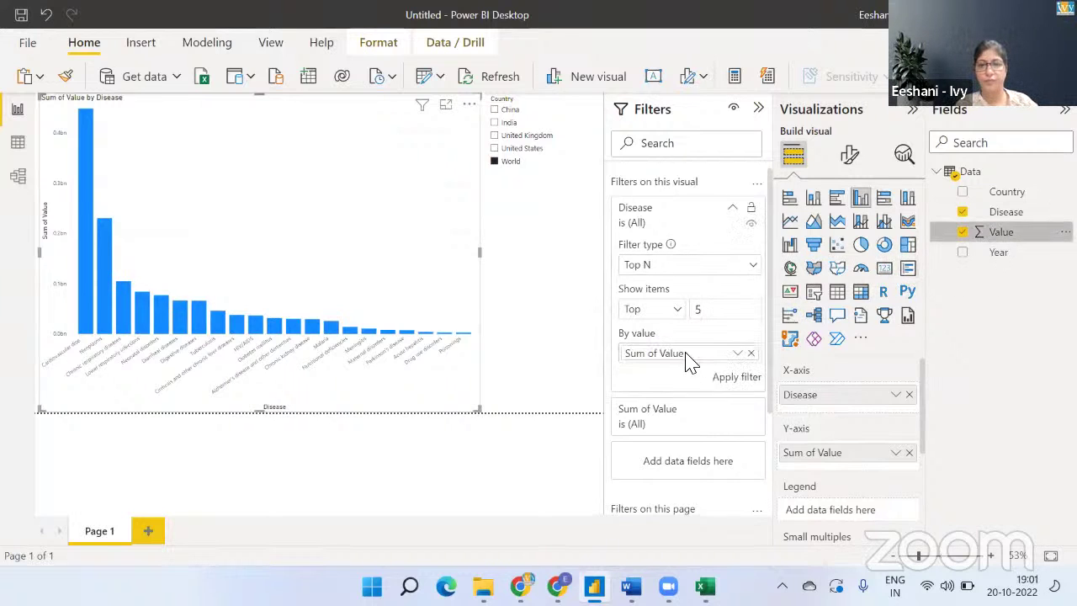
click(744, 383)
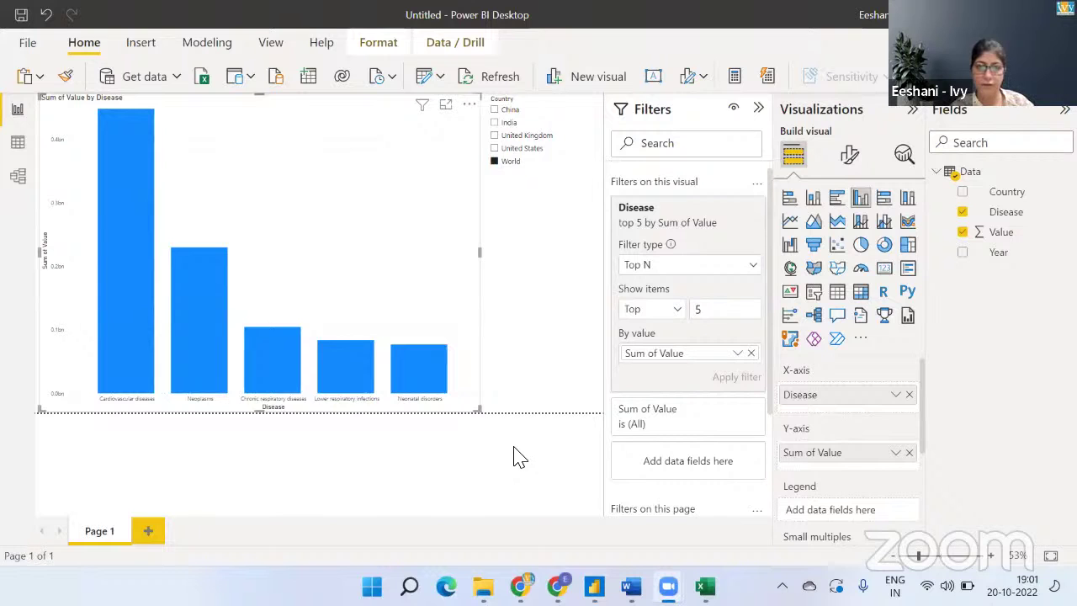
Compare the filtered chart across countries by switching the slicer through United Kingdom, India, United States and finally World.
click(499, 160)
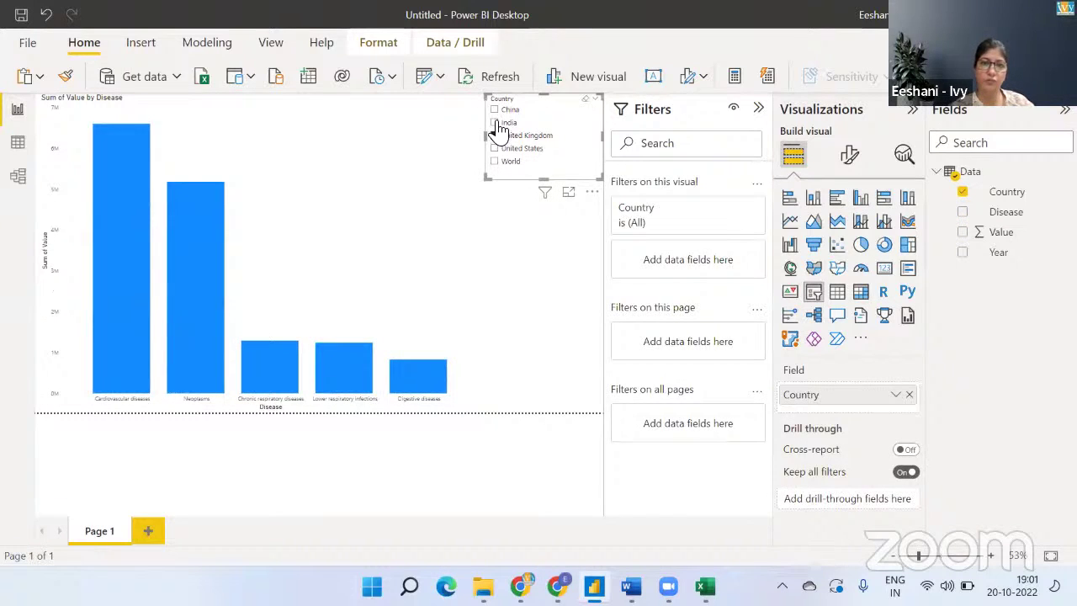
click(498, 124)
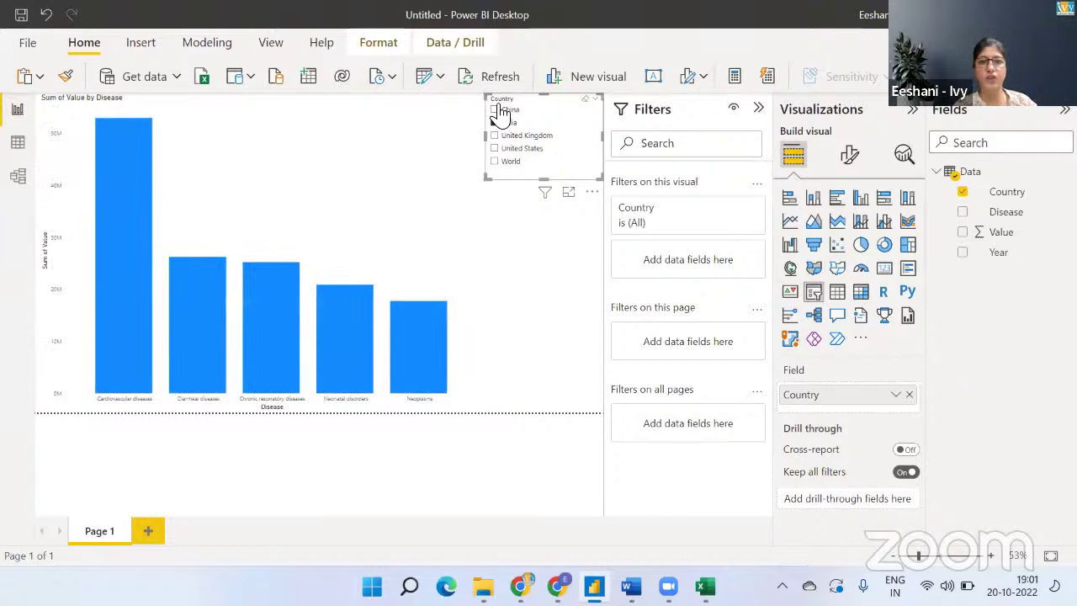
click(500, 111)
click(498, 124)
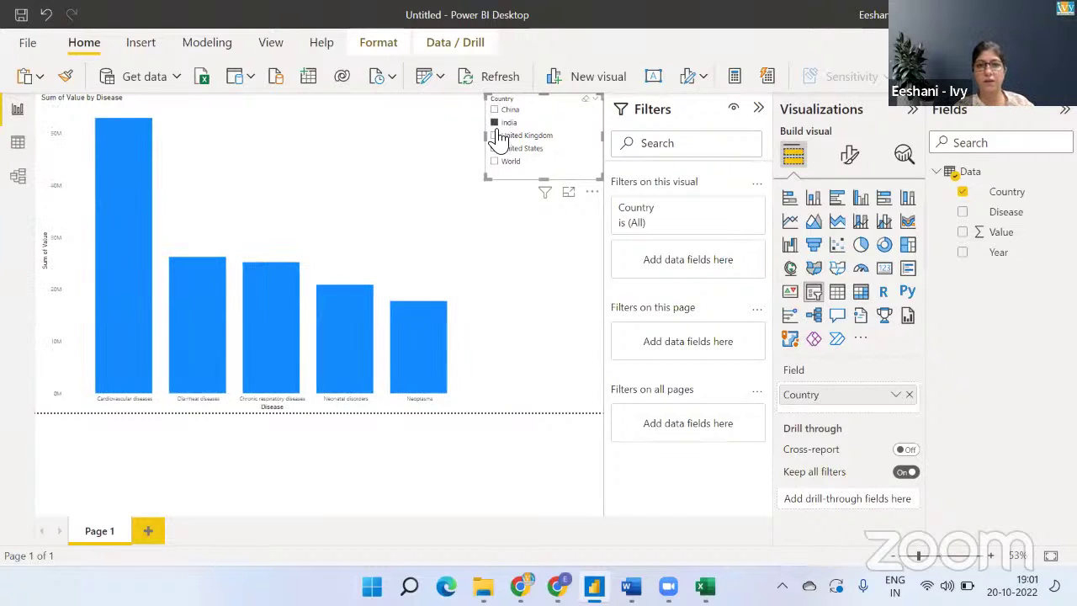
click(497, 136)
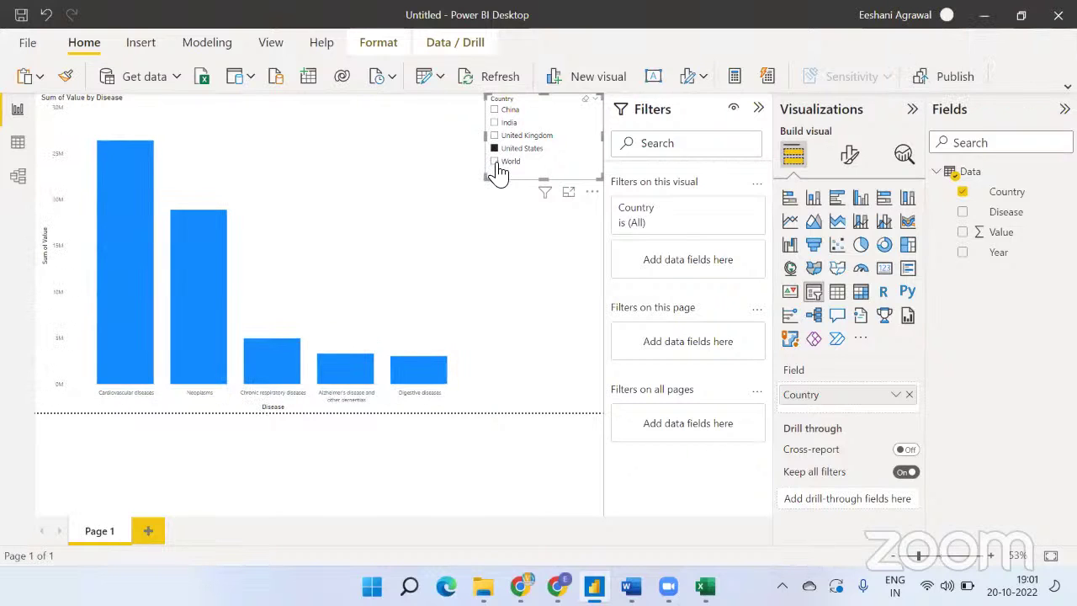
click(499, 167)
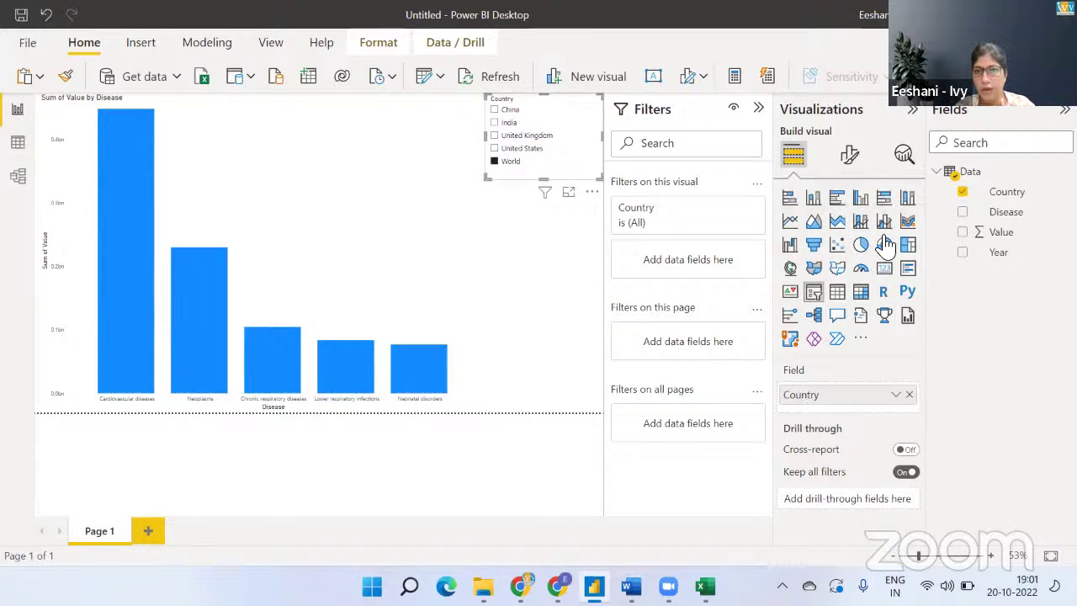
Convert the Country slicer to a clustered column chart, remove its Country field and delete the visual.
click(861, 202)
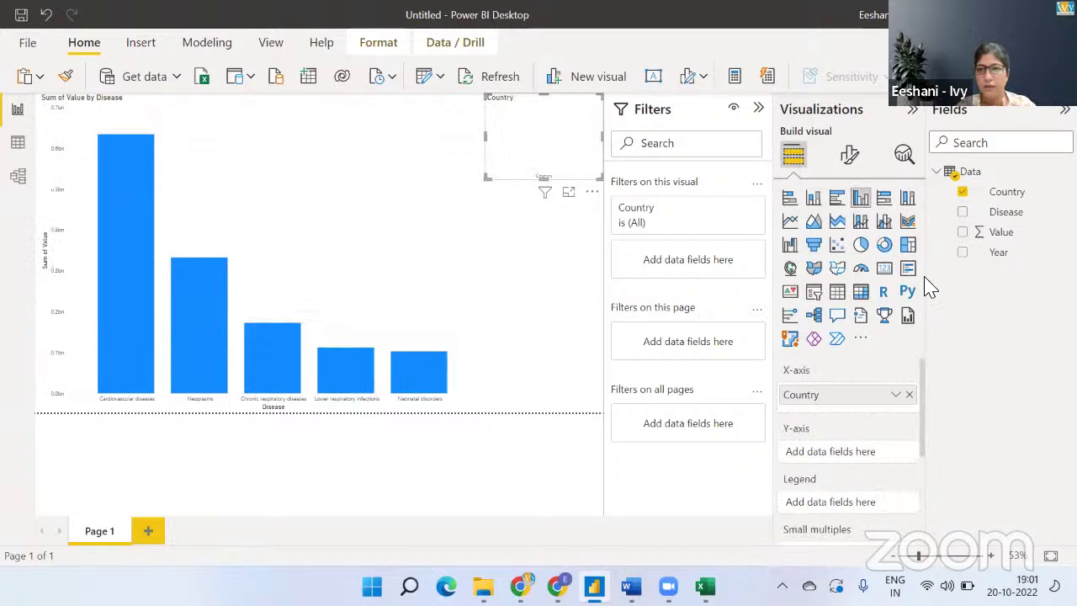
click(909, 395)
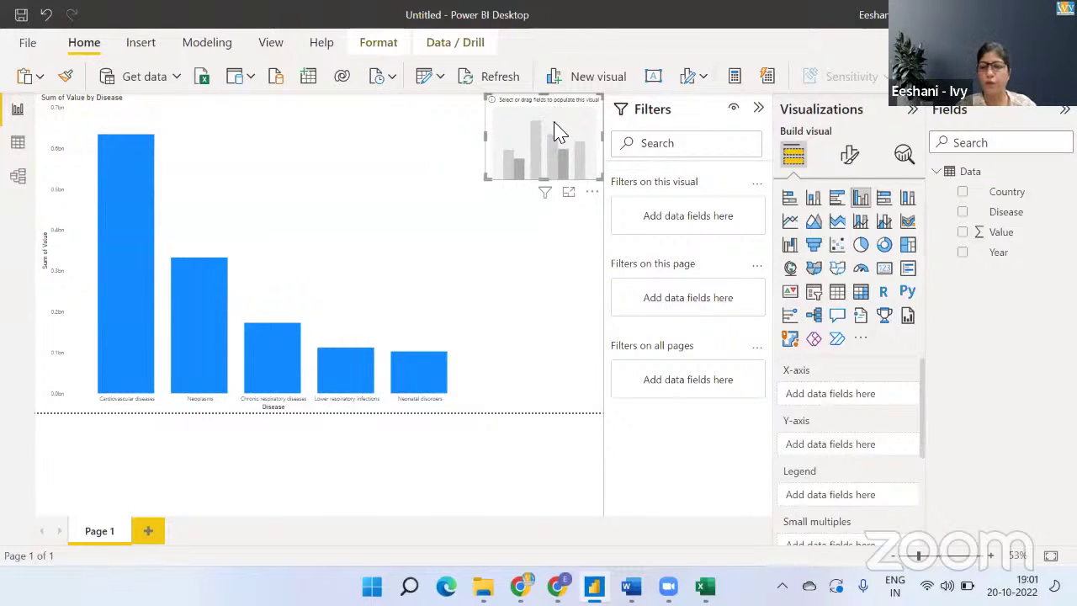
key(Delete)
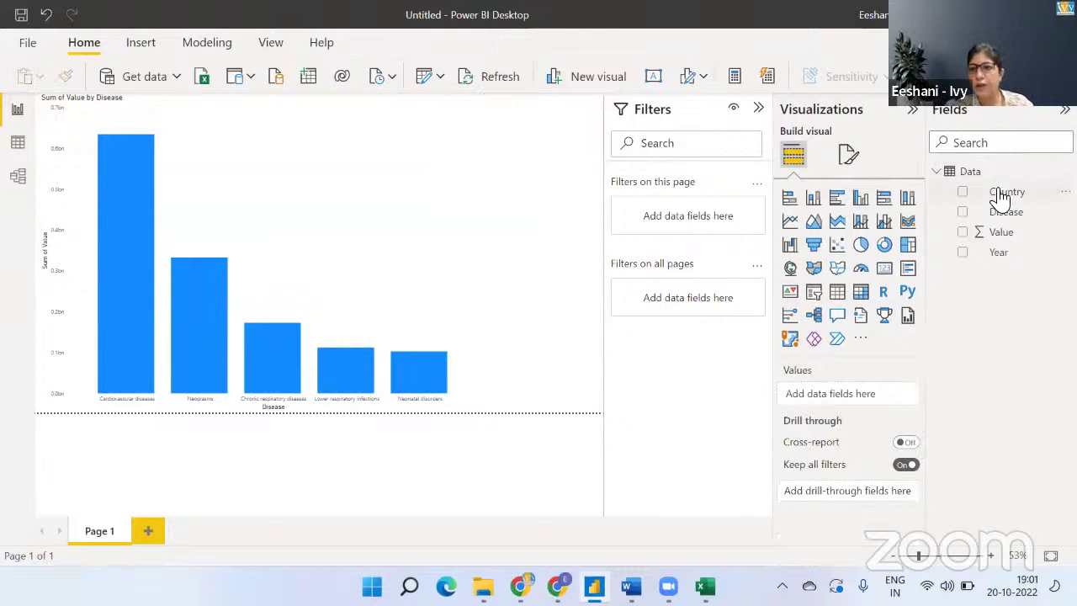
Split the clustered column chart by country by adding the Country field as its legend.
click(351, 296)
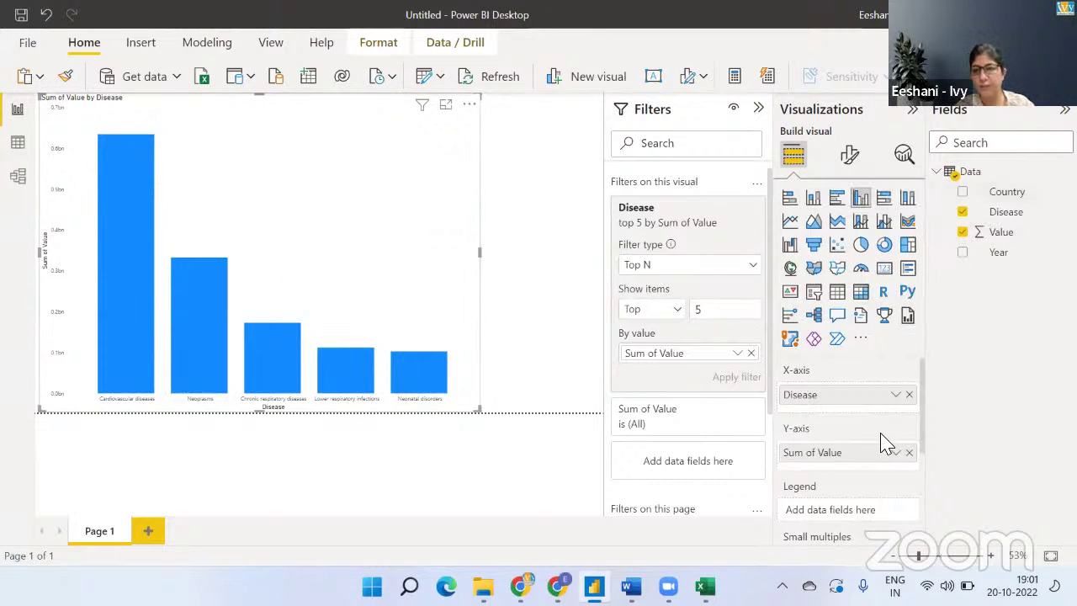
drag(926, 402, 928, 458)
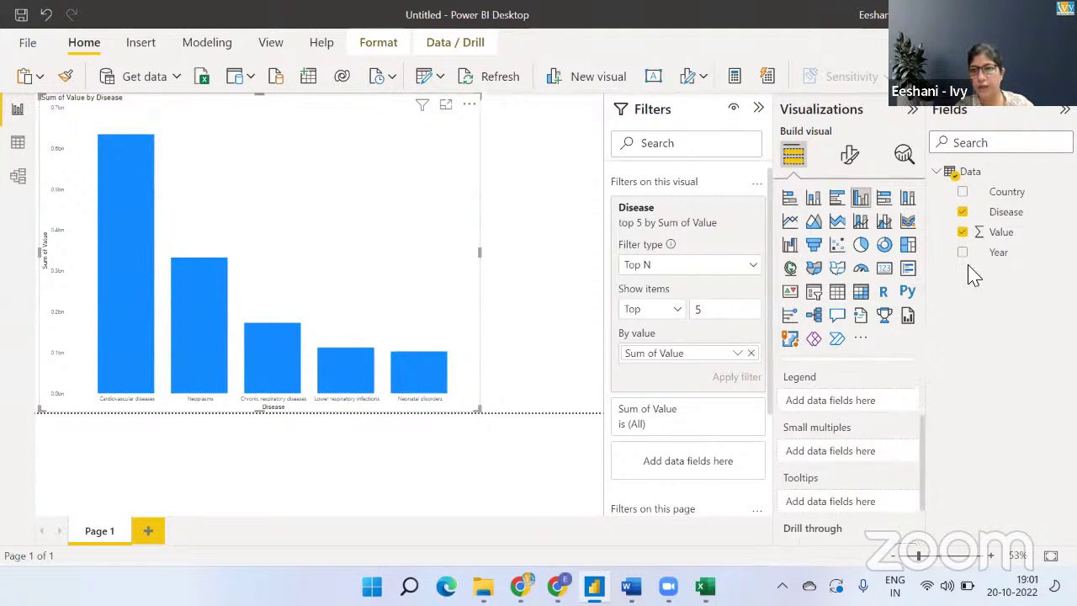
drag(995, 212, 866, 408)
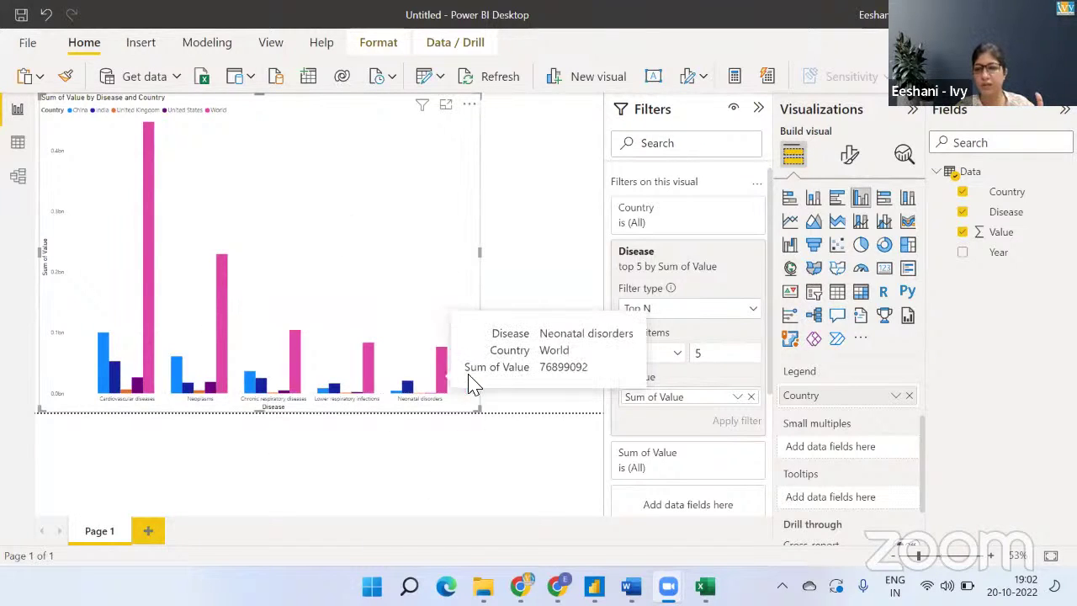
Filter the column chart's Country field to include every country except World, and inspect the values for India and China.
click(896, 395)
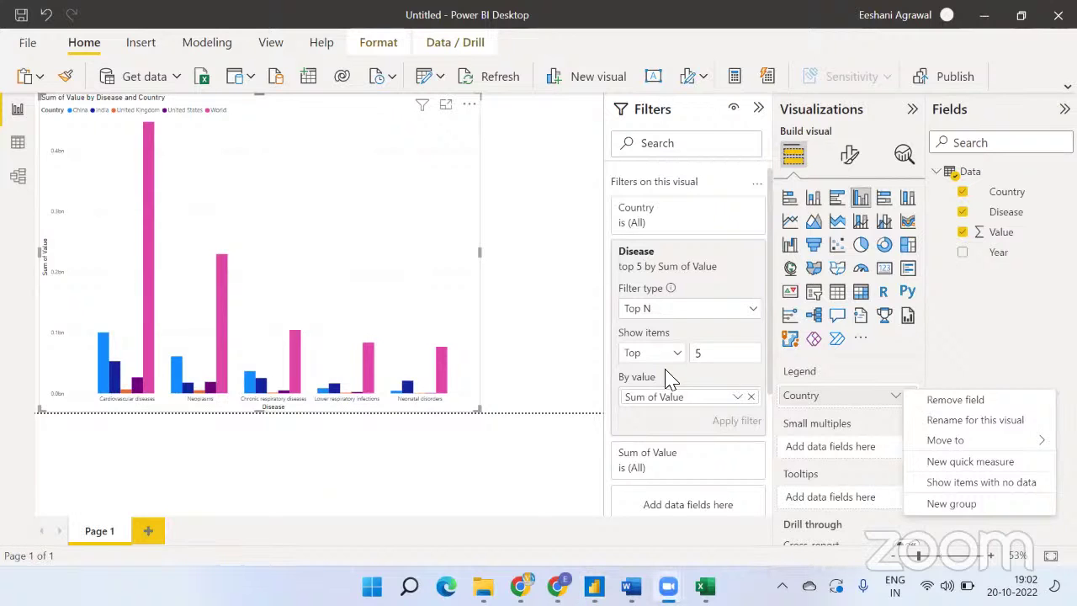
click(936, 353)
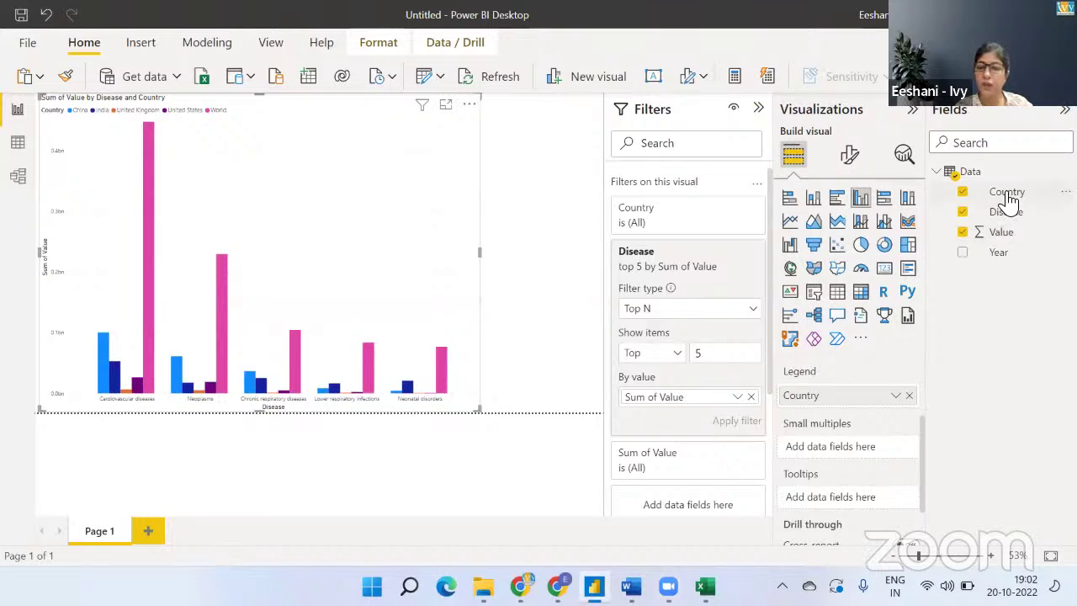
click(732, 210)
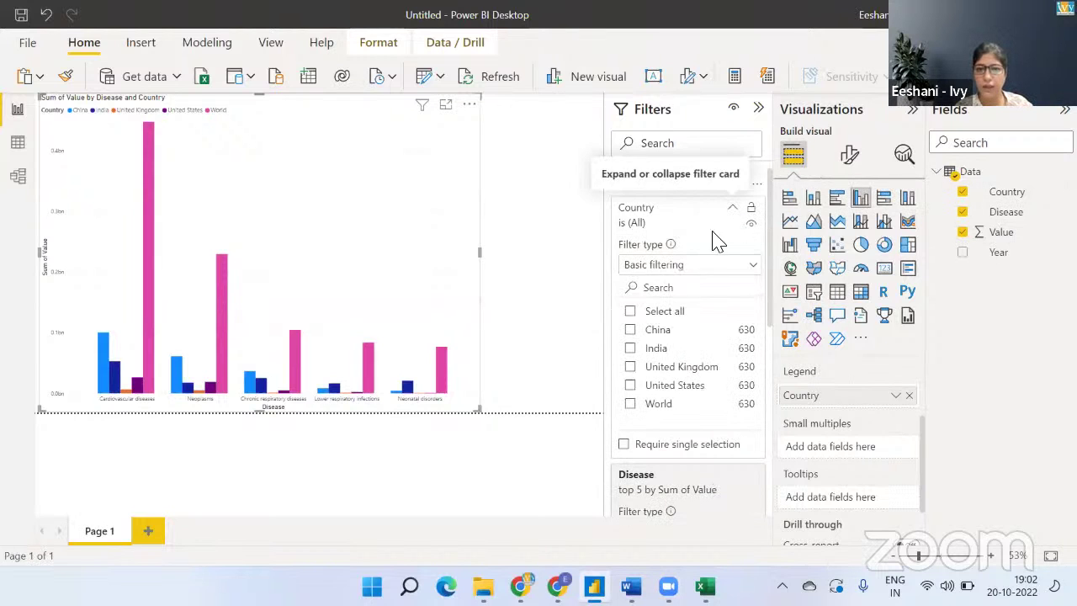
click(631, 311)
click(632, 403)
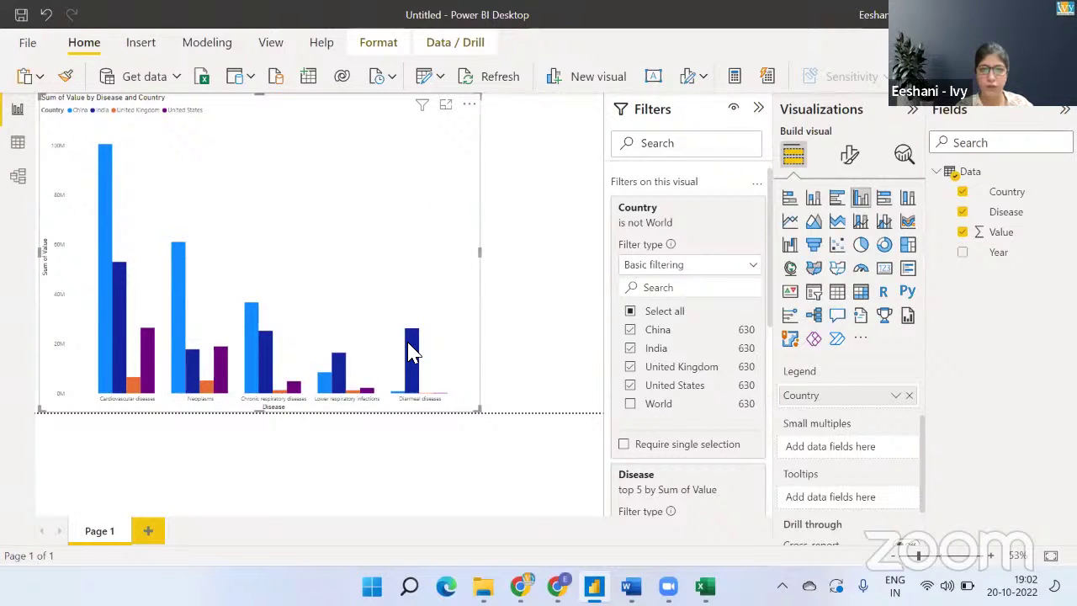
mouse_move(411, 352)
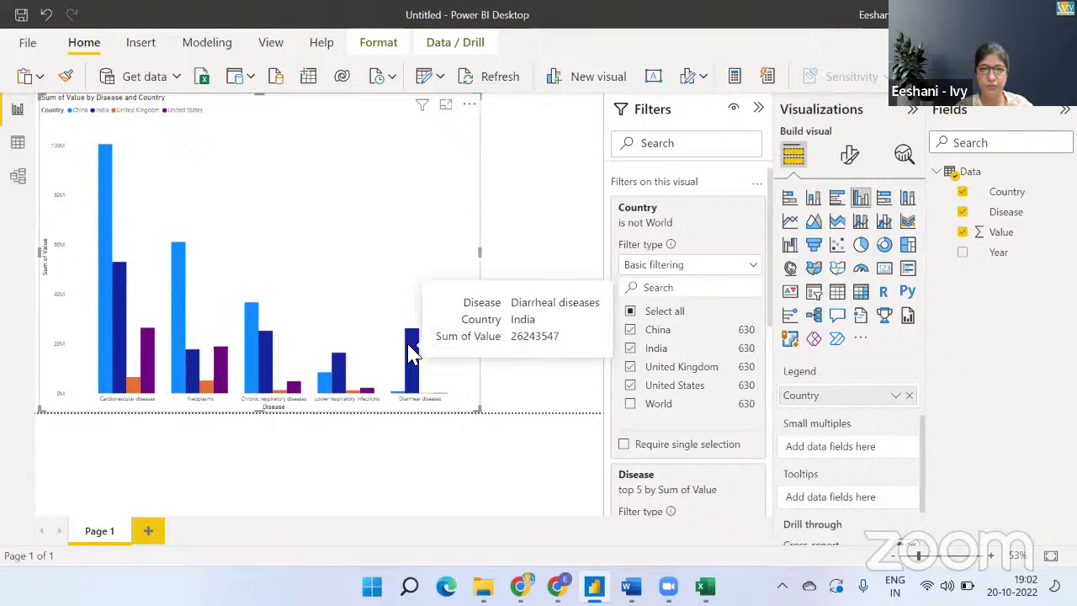
mouse_move(339, 367)
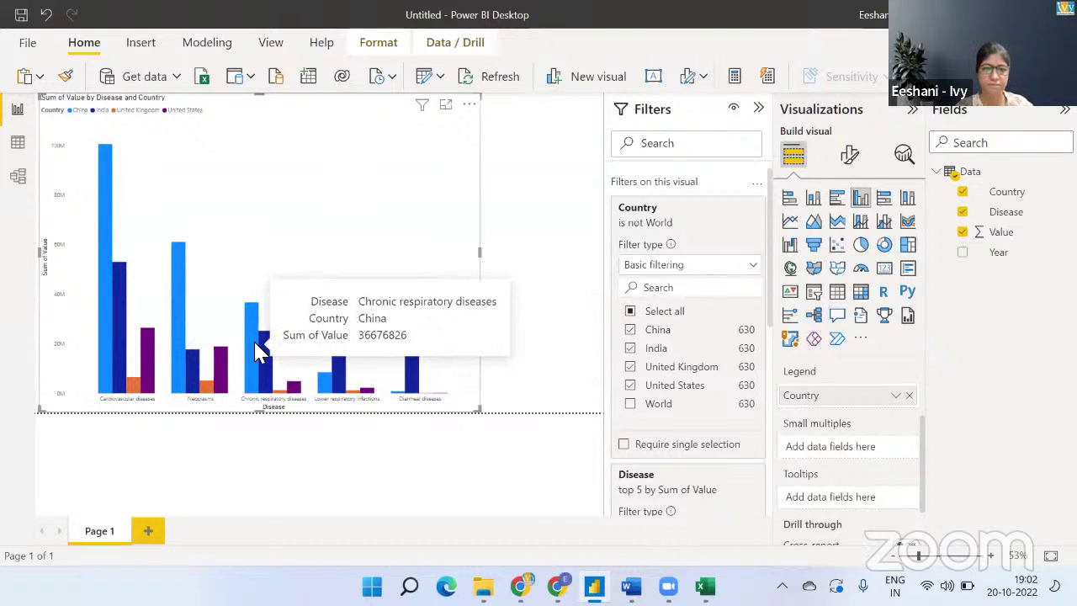
mouse_move(274, 354)
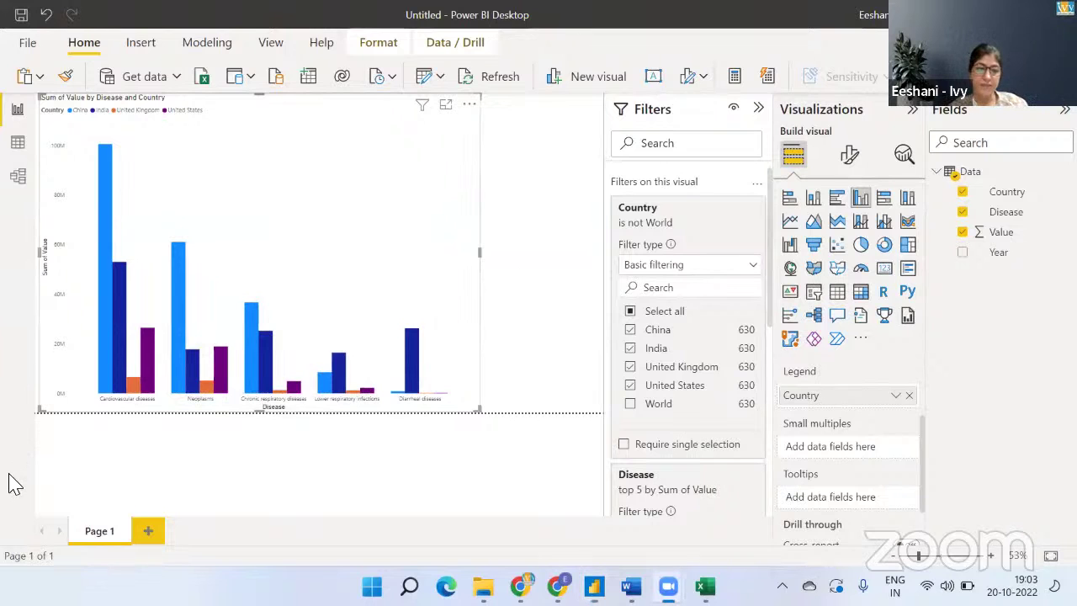
Add a new report page with an enlarged line chart plotting the sum of Value by Year.
click(148, 531)
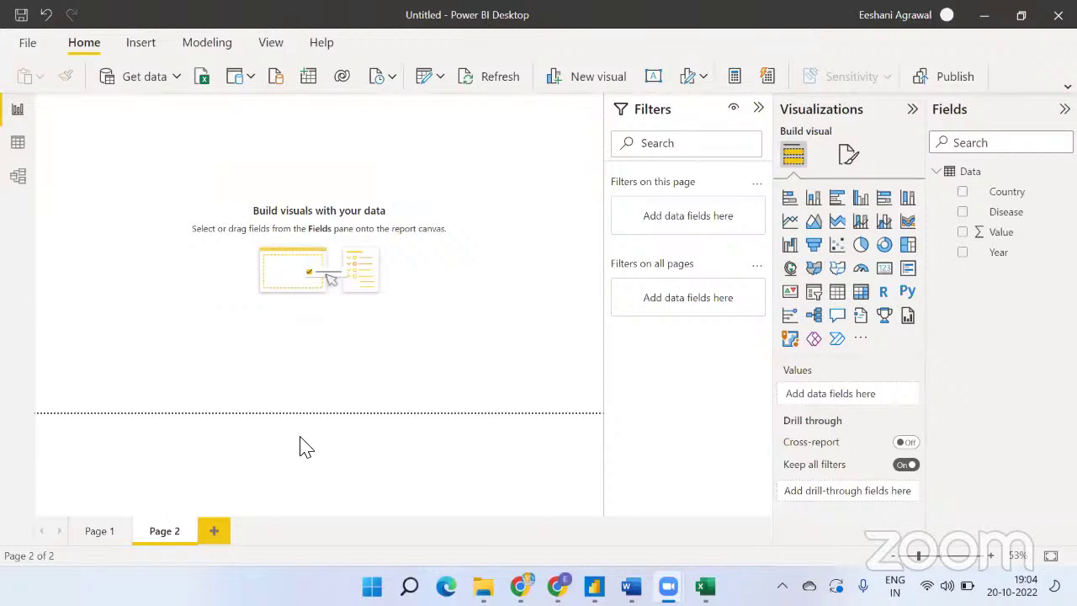
click(790, 226)
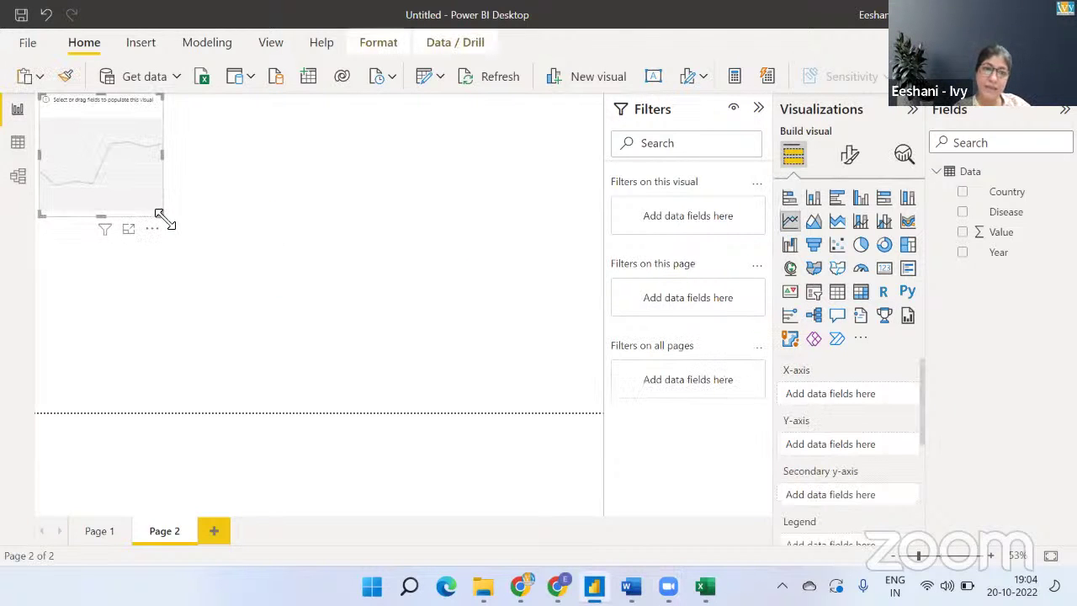
drag(162, 215, 406, 409)
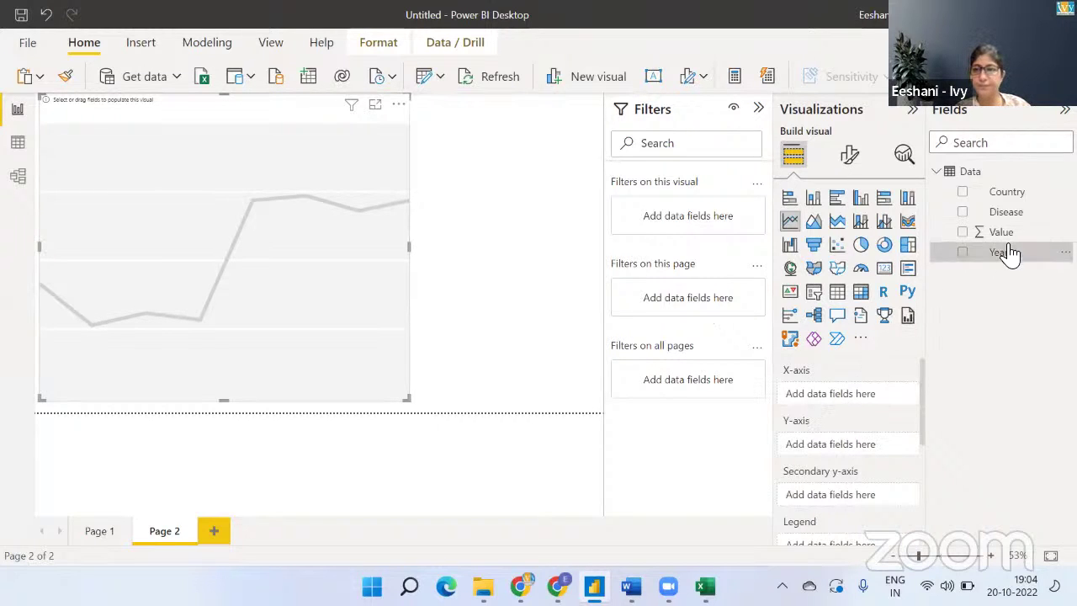
drag(1008, 255, 839, 393)
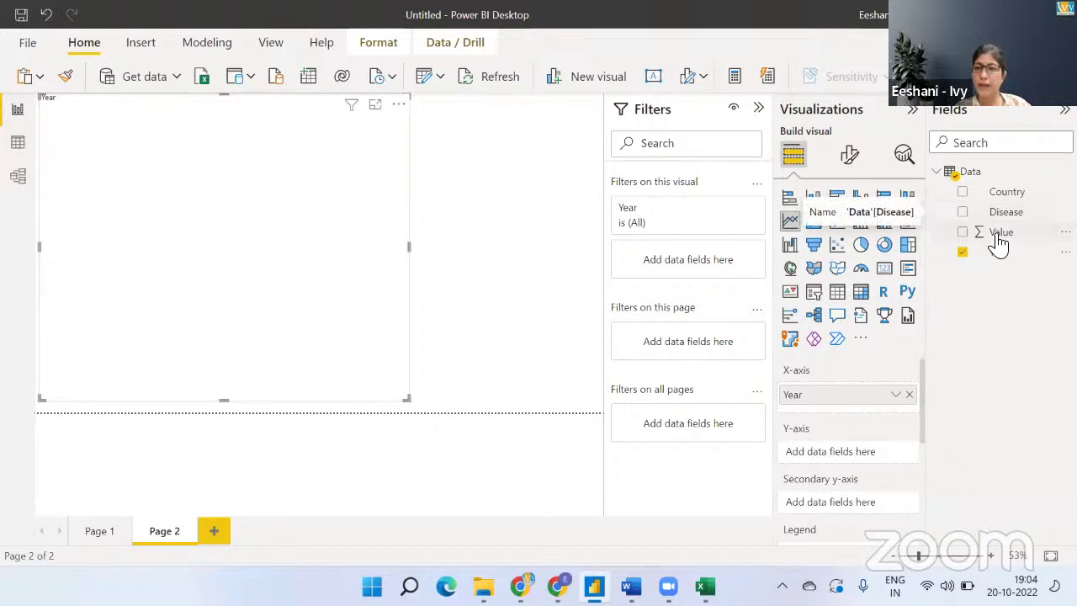
drag(998, 243, 854, 458)
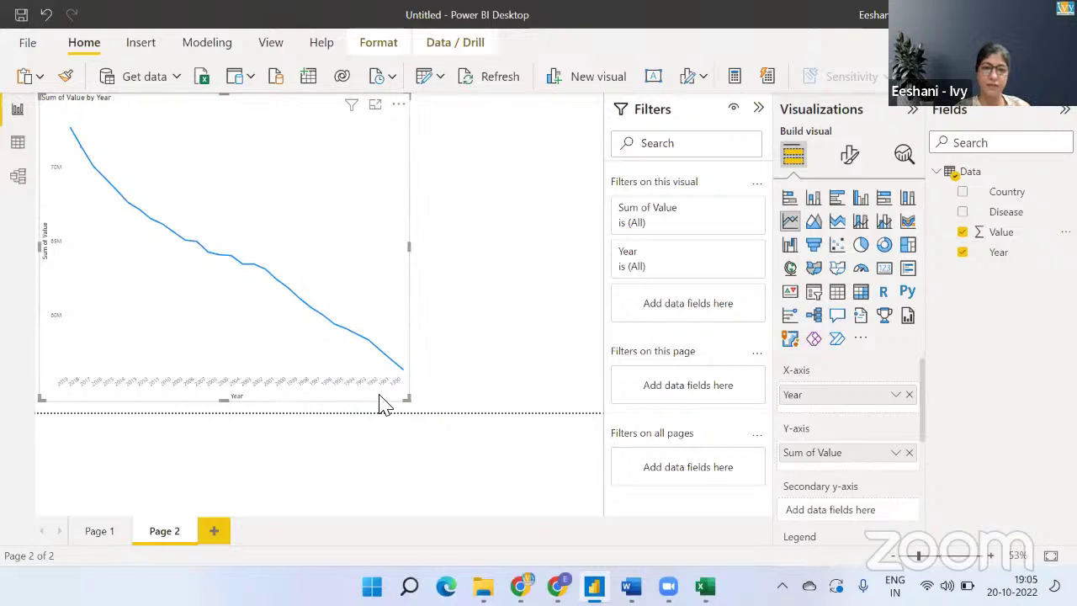
drag(409, 401, 435, 409)
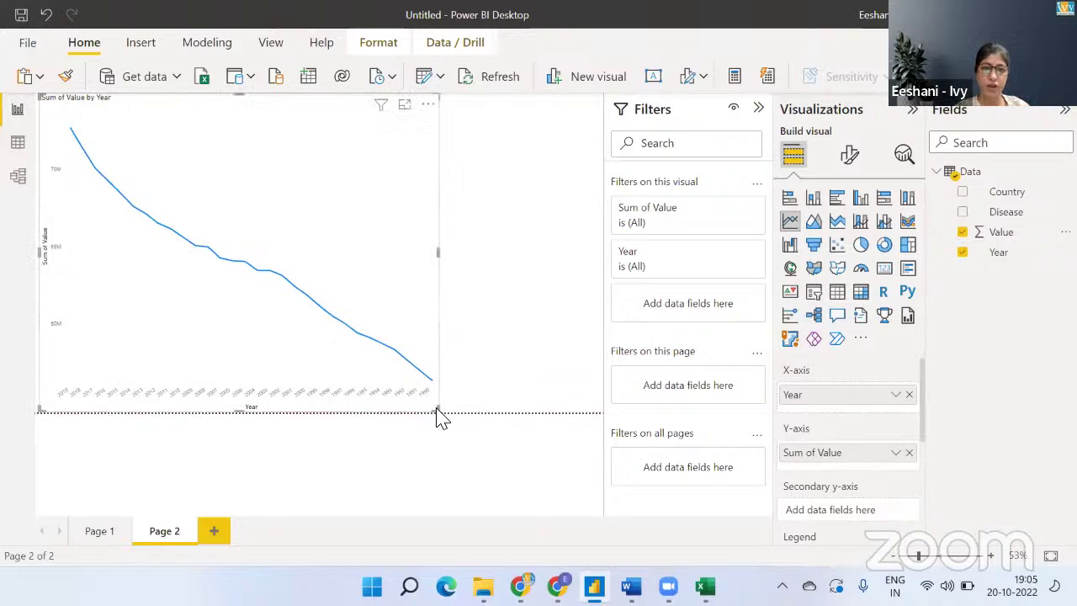
View the line chart in focus mode, return to the report and try to sort its axis by Year.
click(408, 111)
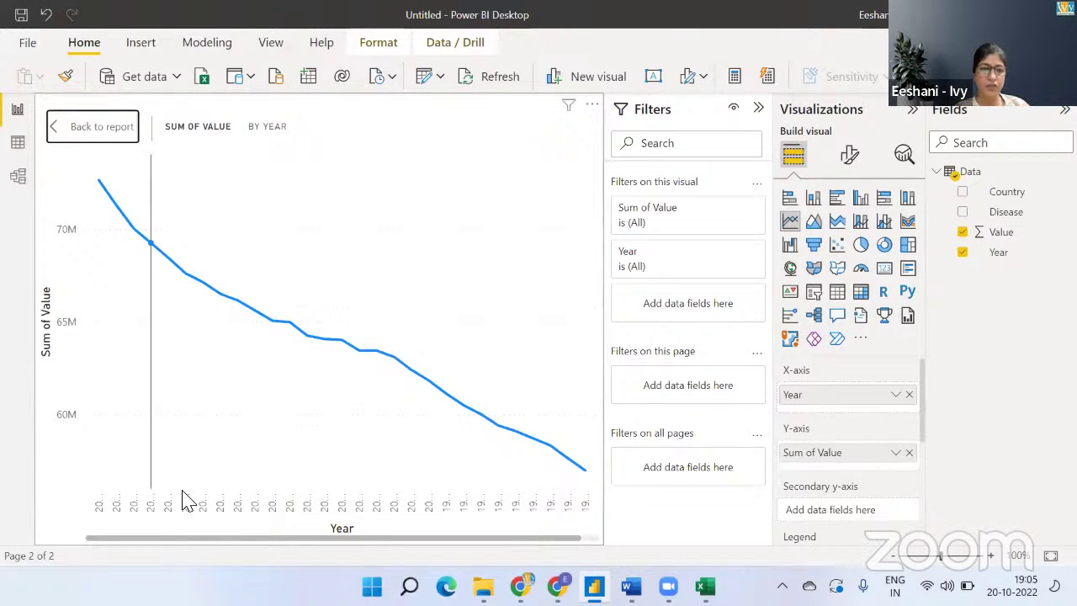
click(122, 133)
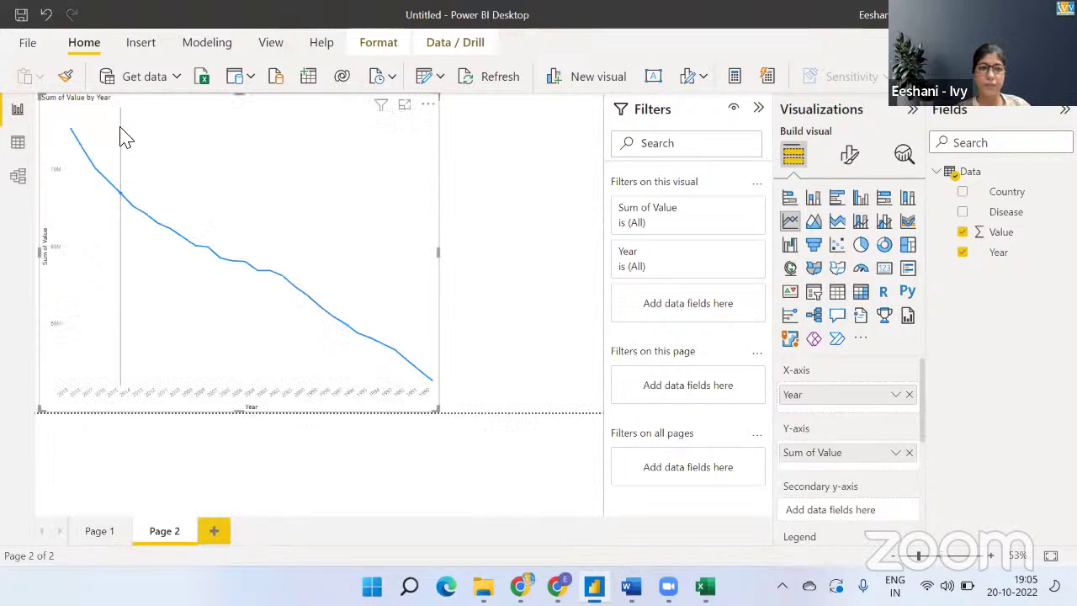
click(429, 108)
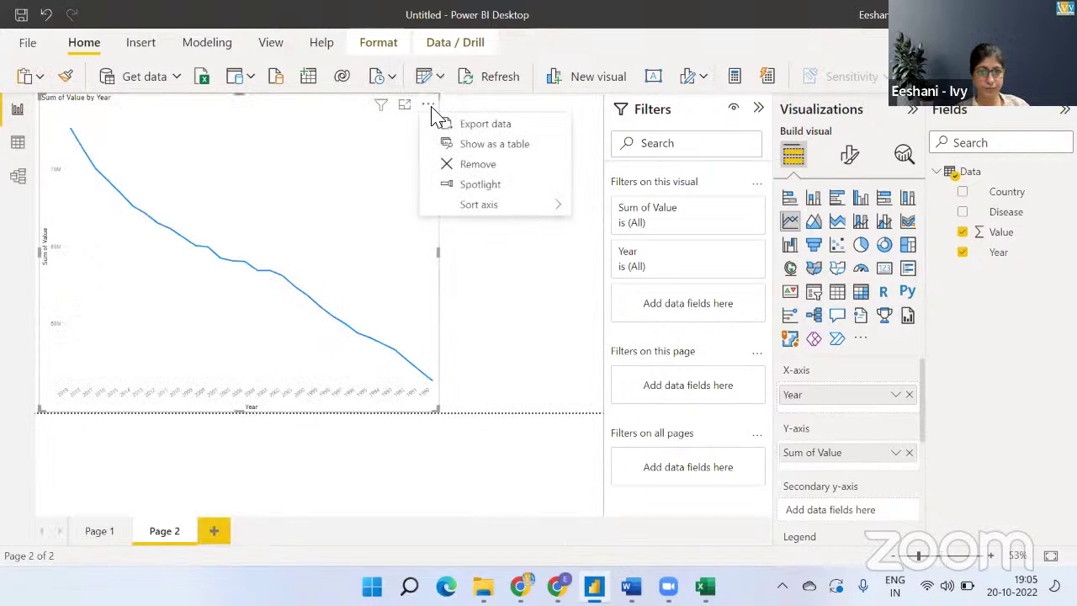
mouse_move(511, 216)
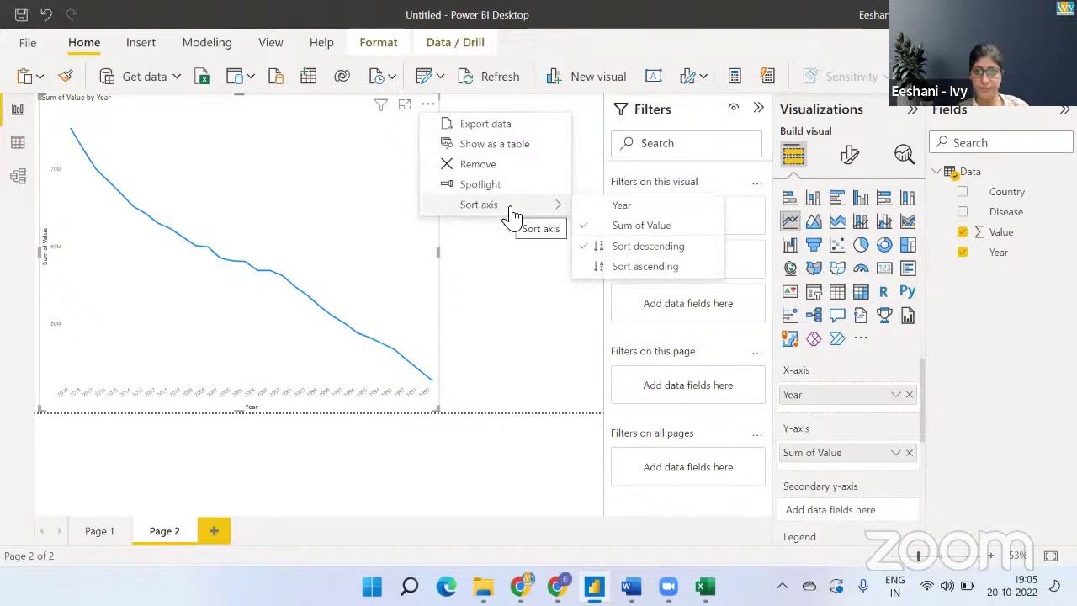
click(597, 209)
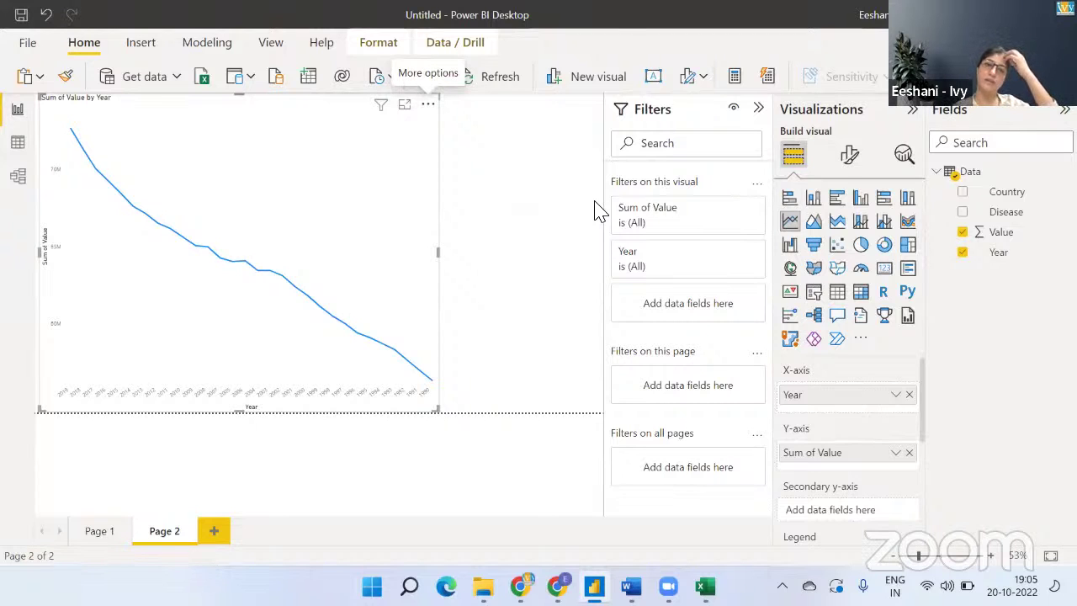
Change the Year column's data type to Whole number and accept the data type change.
click(1010, 263)
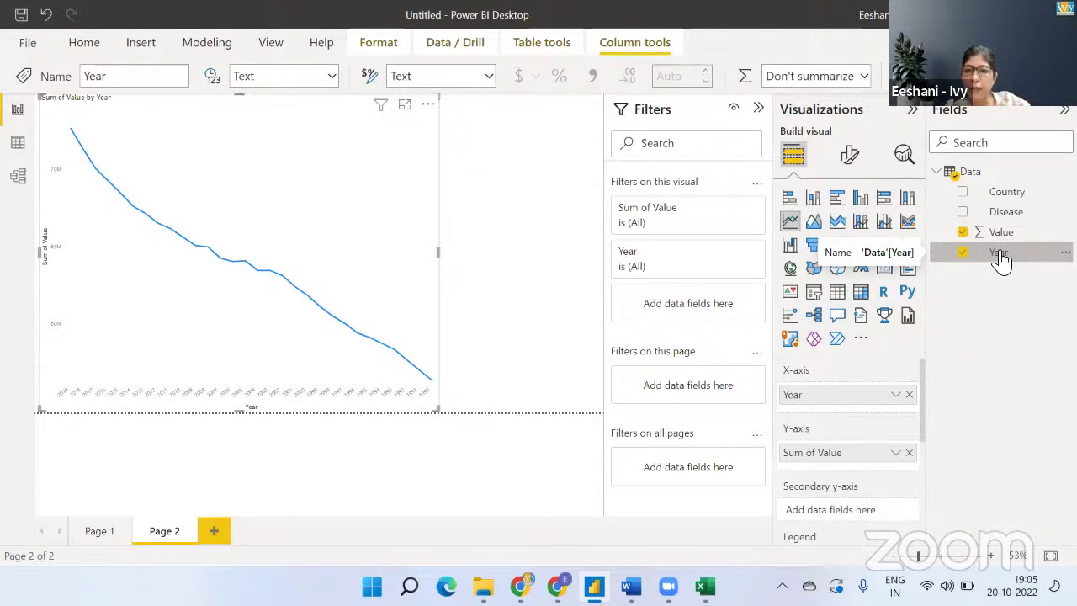
click(332, 78)
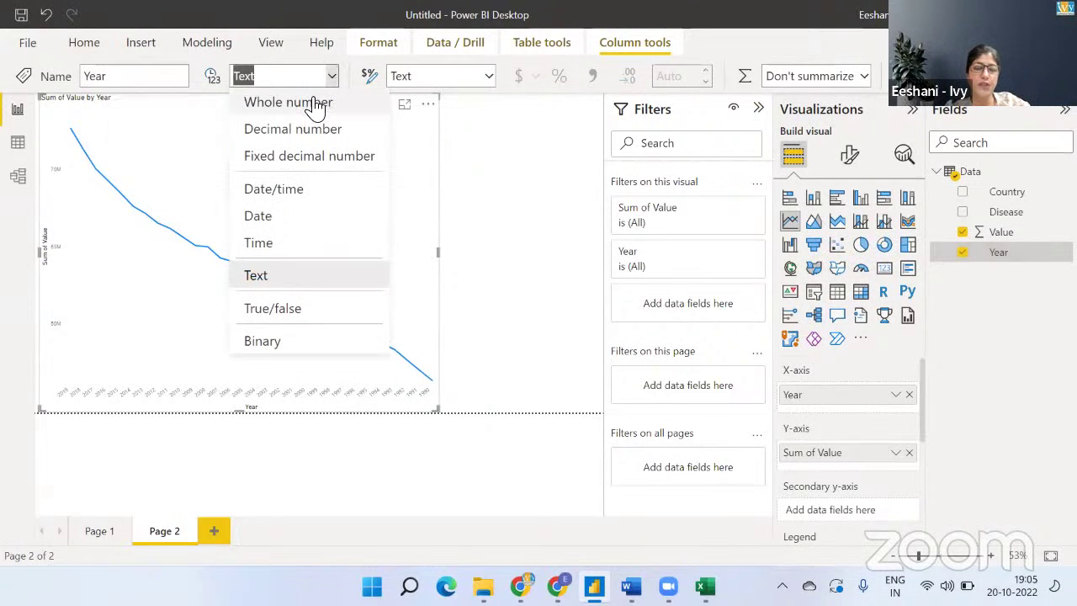
click(315, 103)
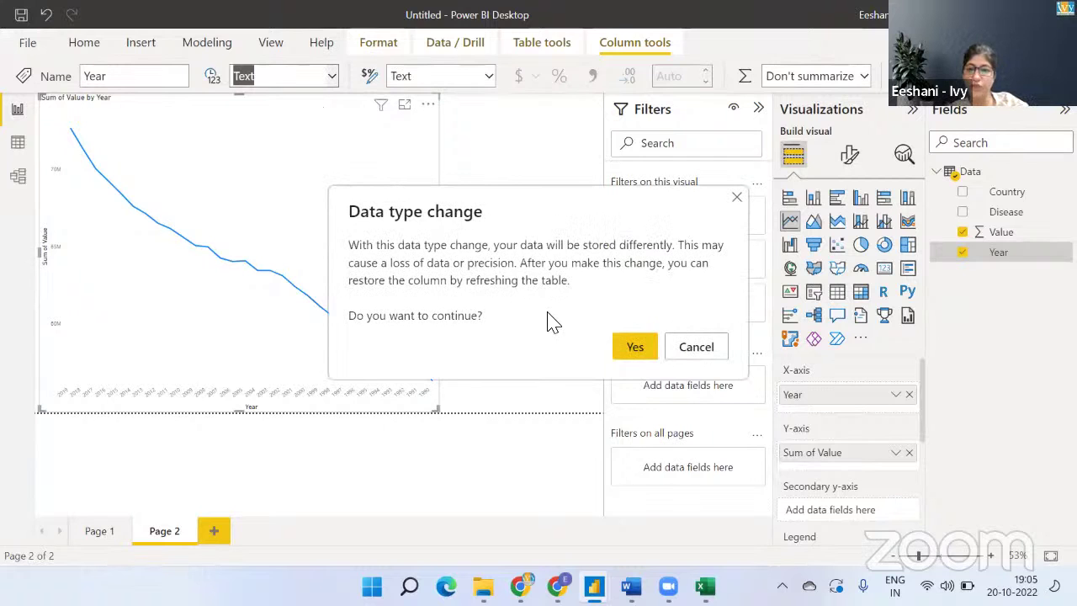
click(637, 346)
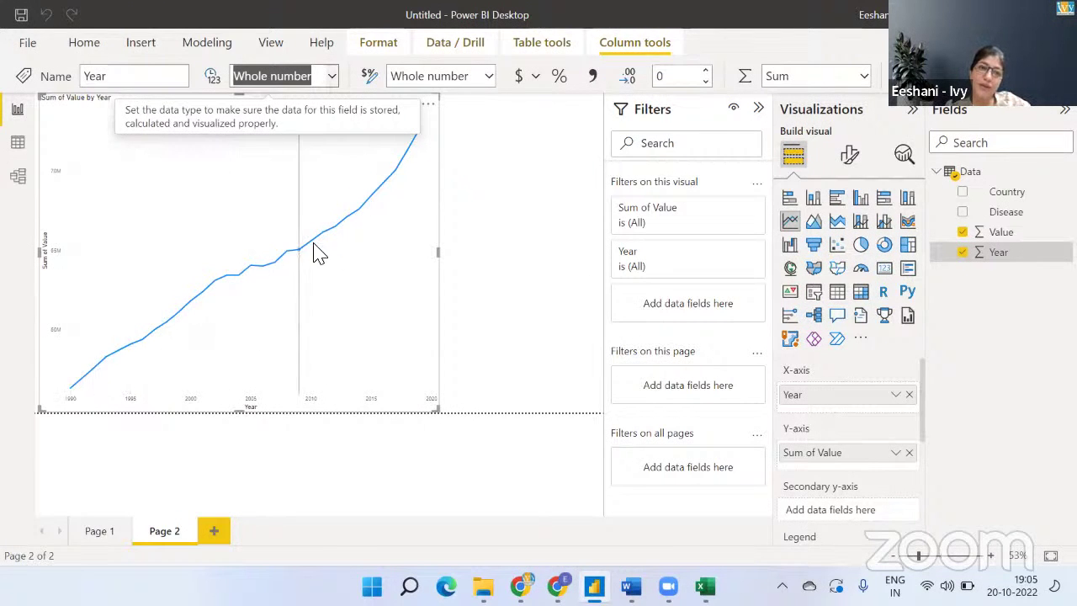
click(497, 204)
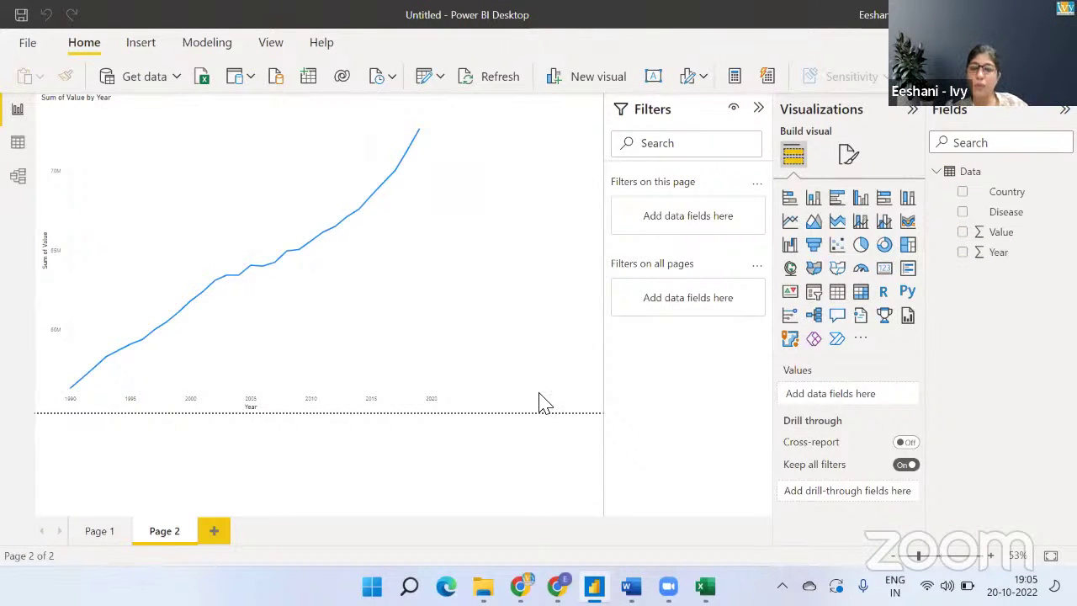
Break the line chart down by disease by adding the Disease field as its legend.
click(336, 332)
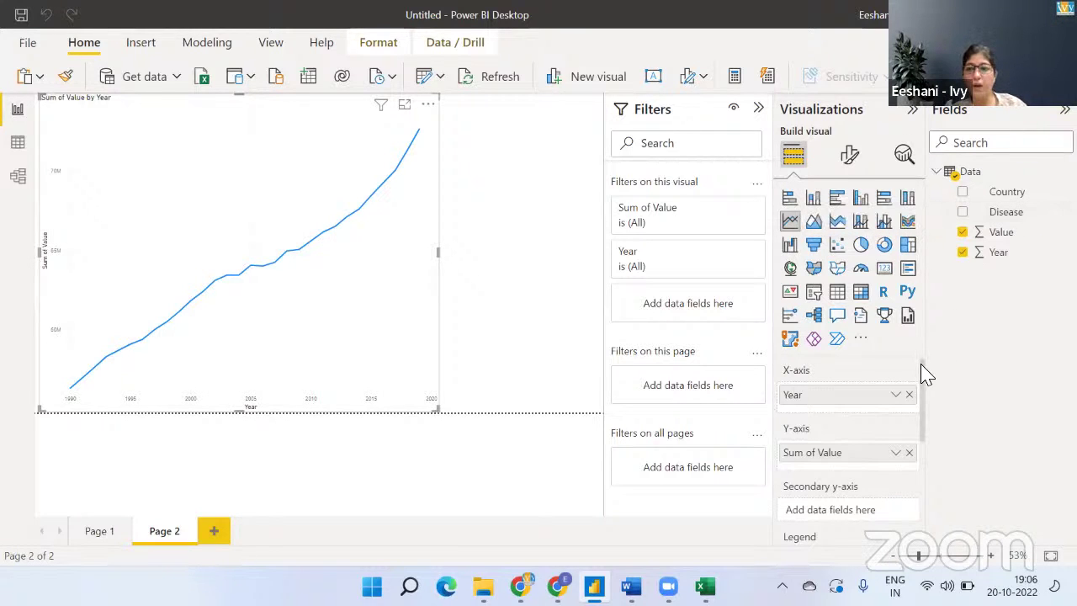
drag(926, 383, 926, 420)
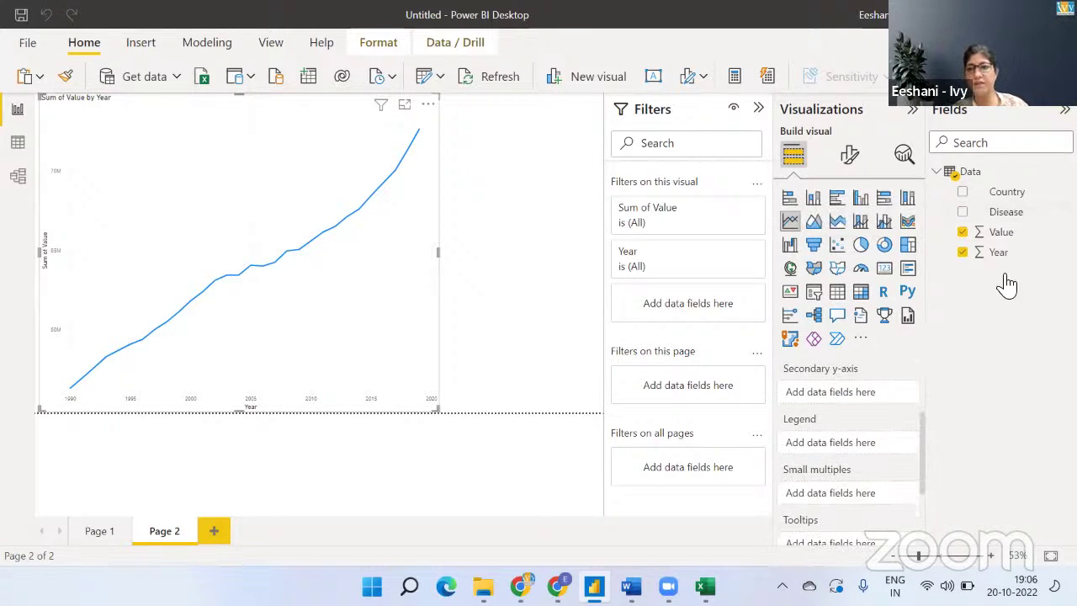
drag(1009, 211, 866, 449)
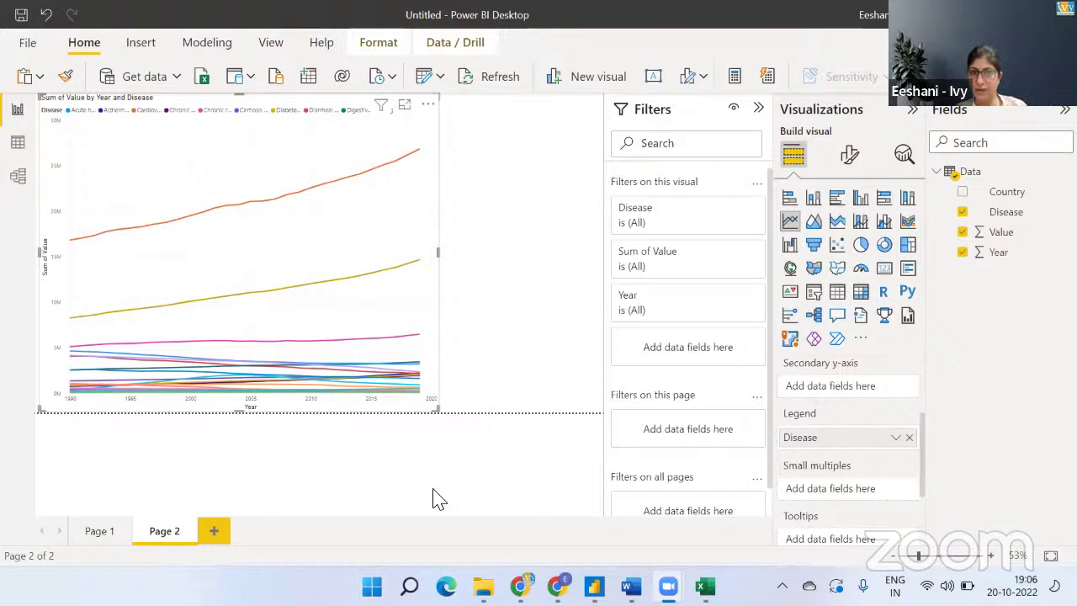
Add a slicer on the Country field beside the line chart and shorten it to fit its list of countries.
click(542, 163)
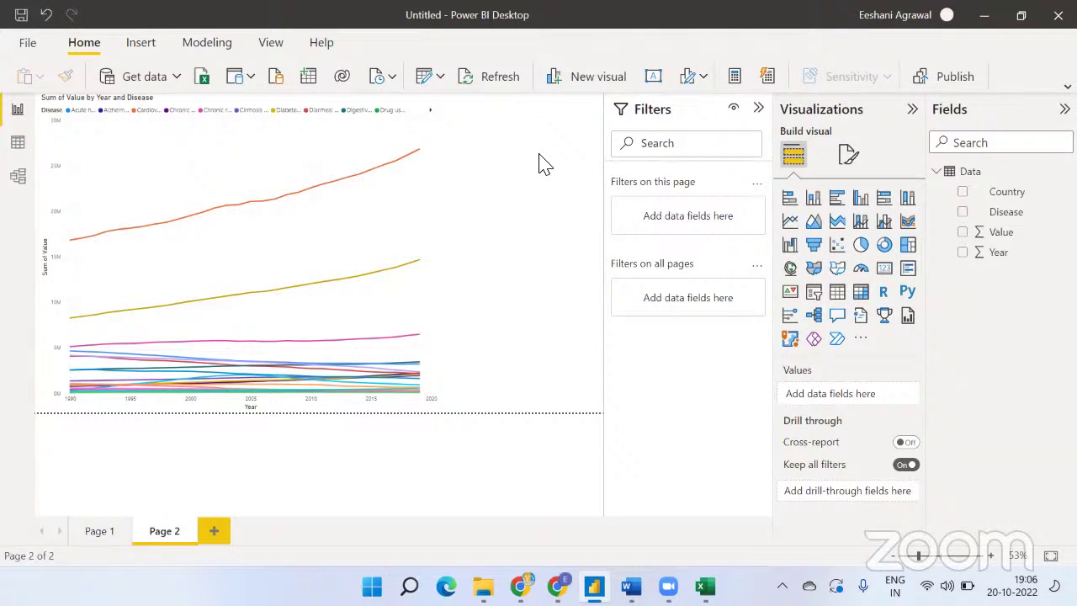
click(813, 293)
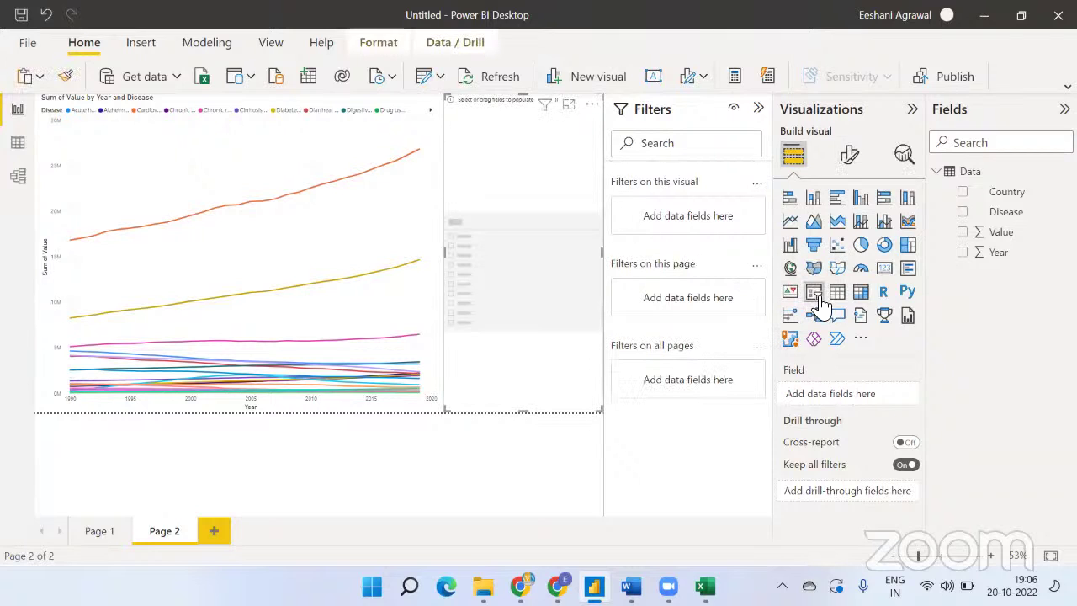
click(963, 193)
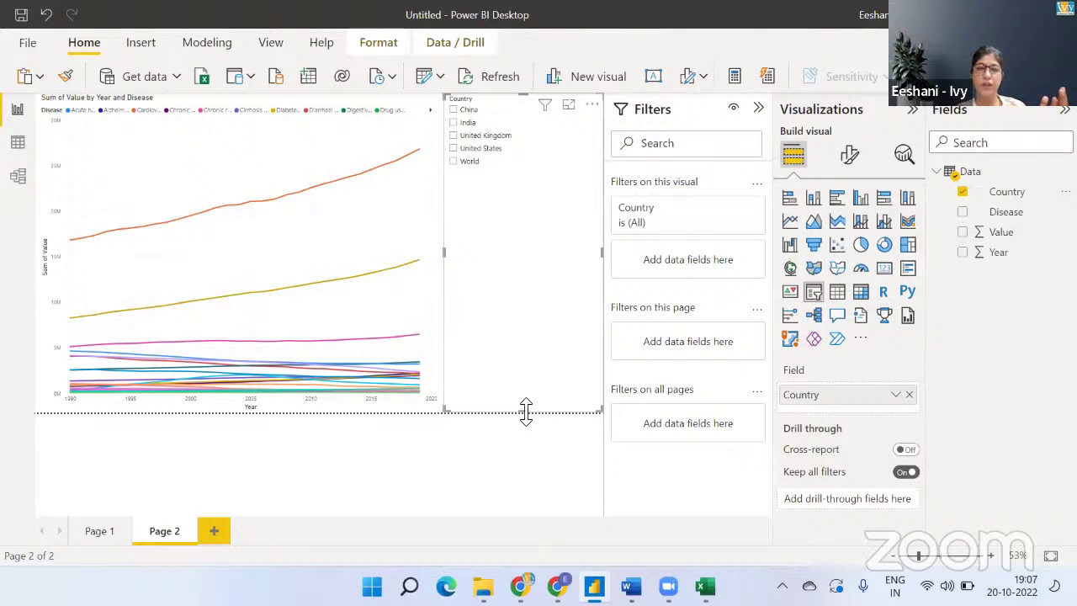
drag(526, 410, 490, 182)
Filter the disease line chart to China using the Country slicer.
right_click(486, 180)
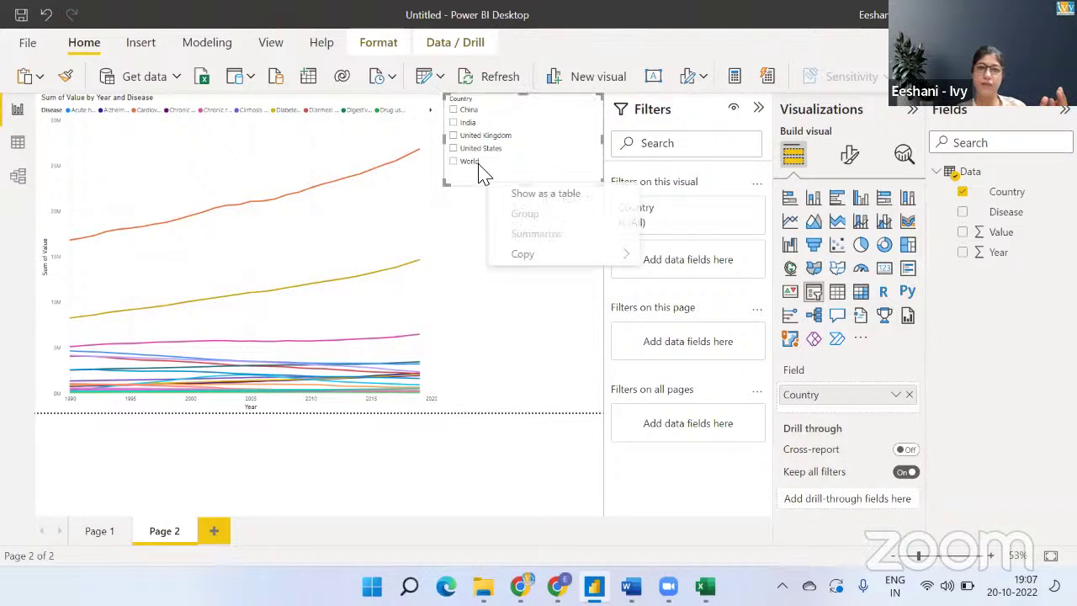
click(455, 110)
click(454, 110)
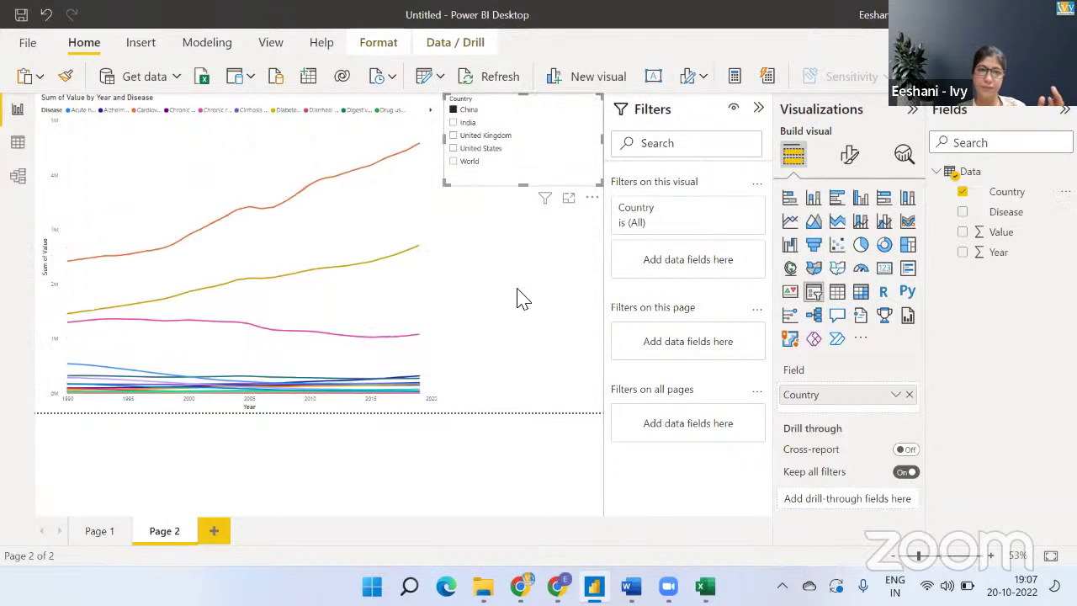
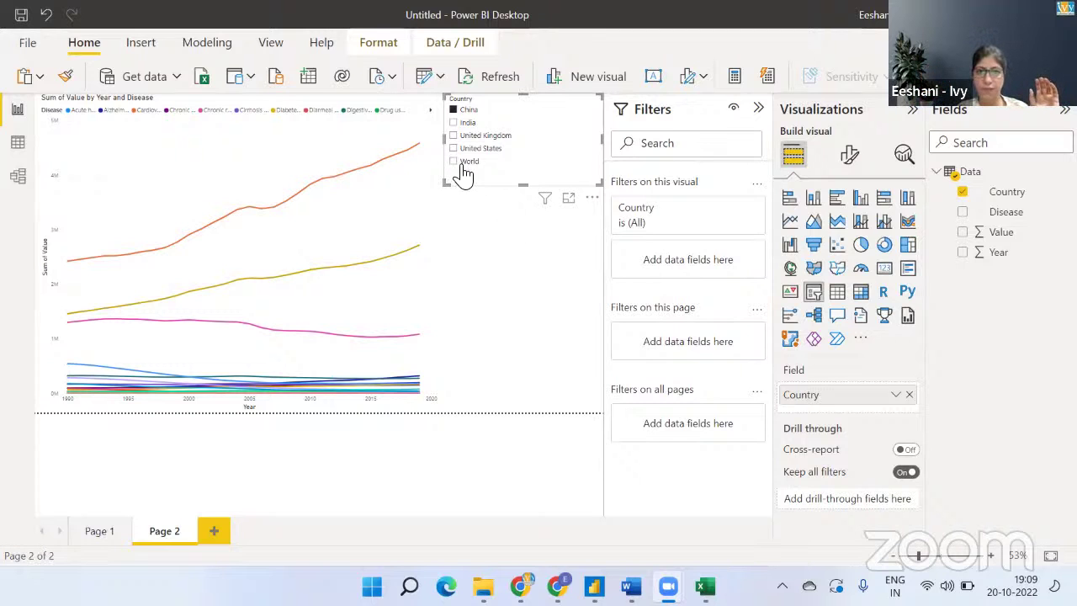
Switch the Country slicer to India to view that country's disease trends in the line chart.
click(456, 123)
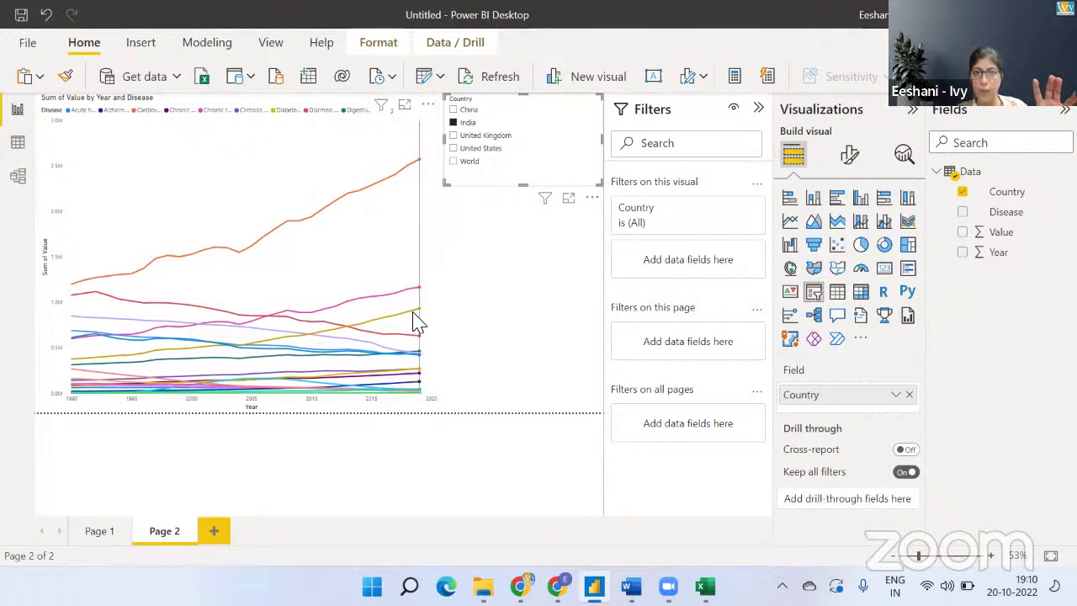
mouse_move(416, 321)
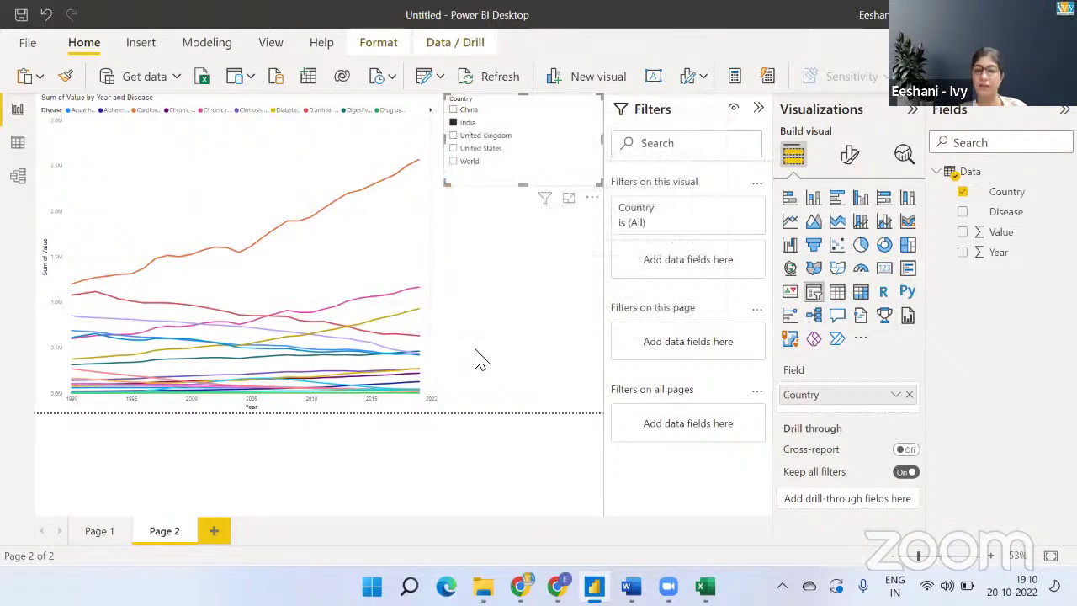
click(478, 328)
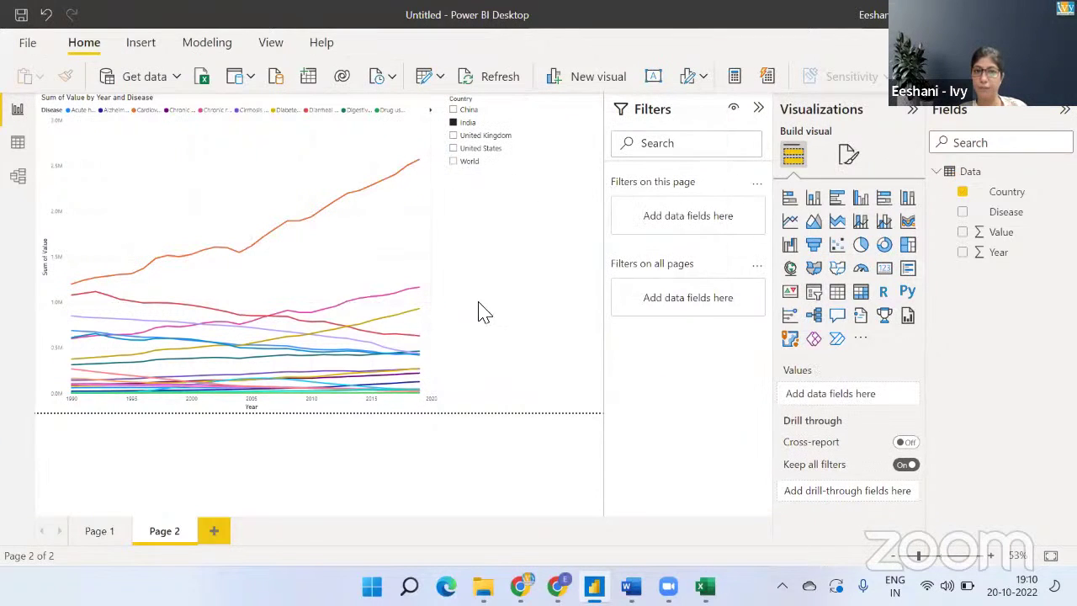
Switch the Country slicer to United Kingdom and to United States to compare their disease trends over the years.
click(453, 136)
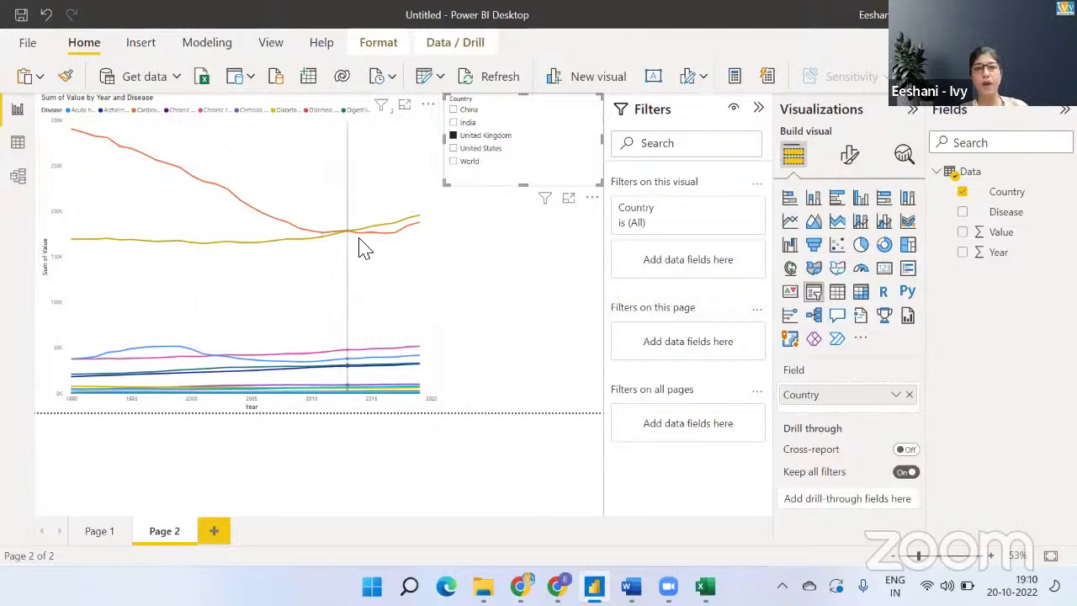
mouse_move(417, 234)
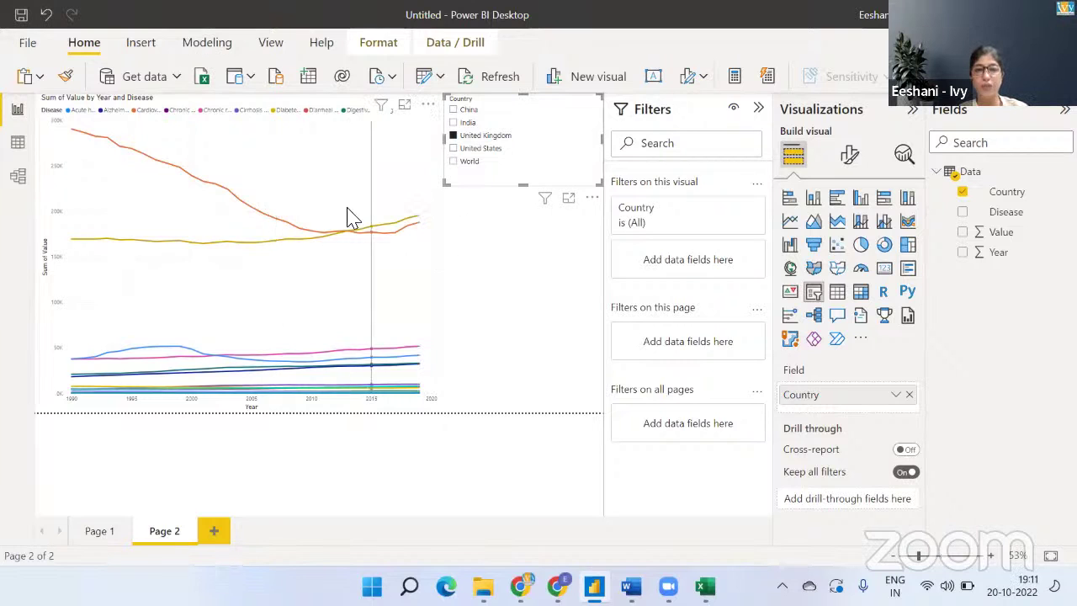
click(453, 149)
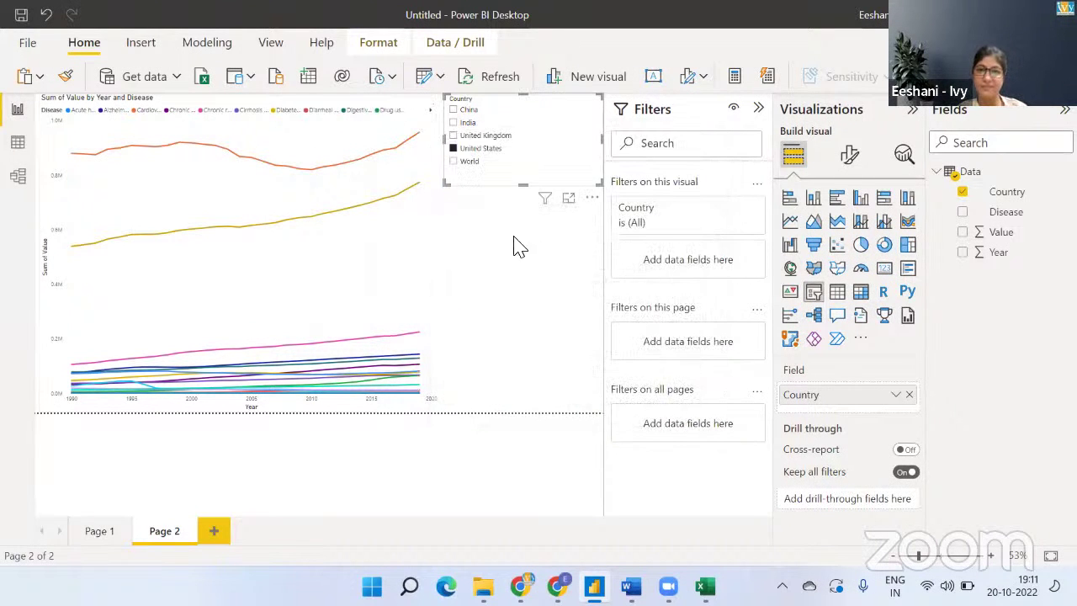
click(522, 245)
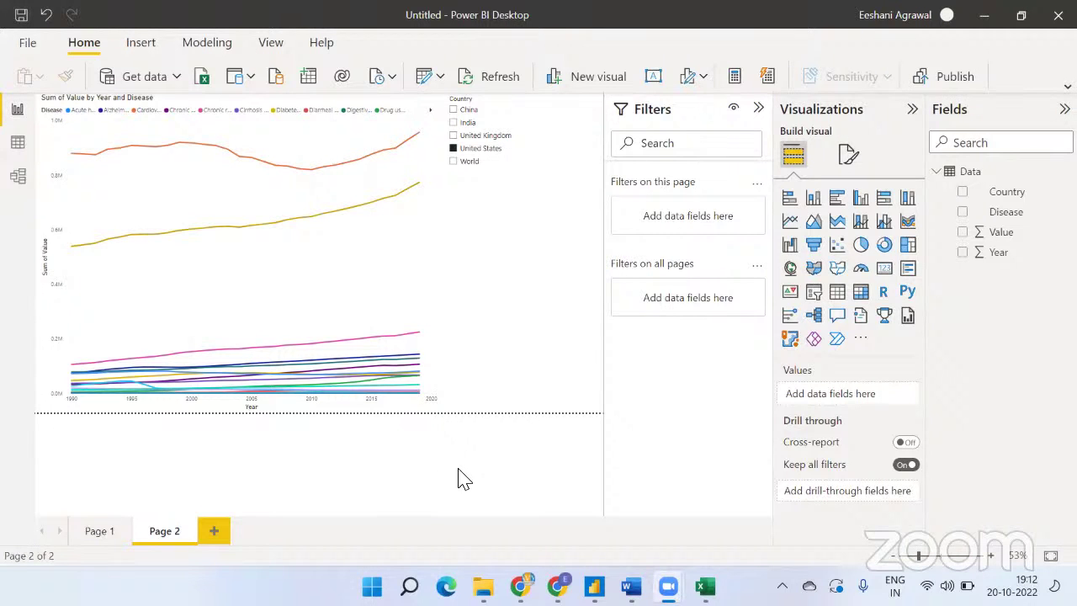
Replace the Country slicer beside the line chart with a new slicer on the Disease field.
click(540, 130)
key(Delete)
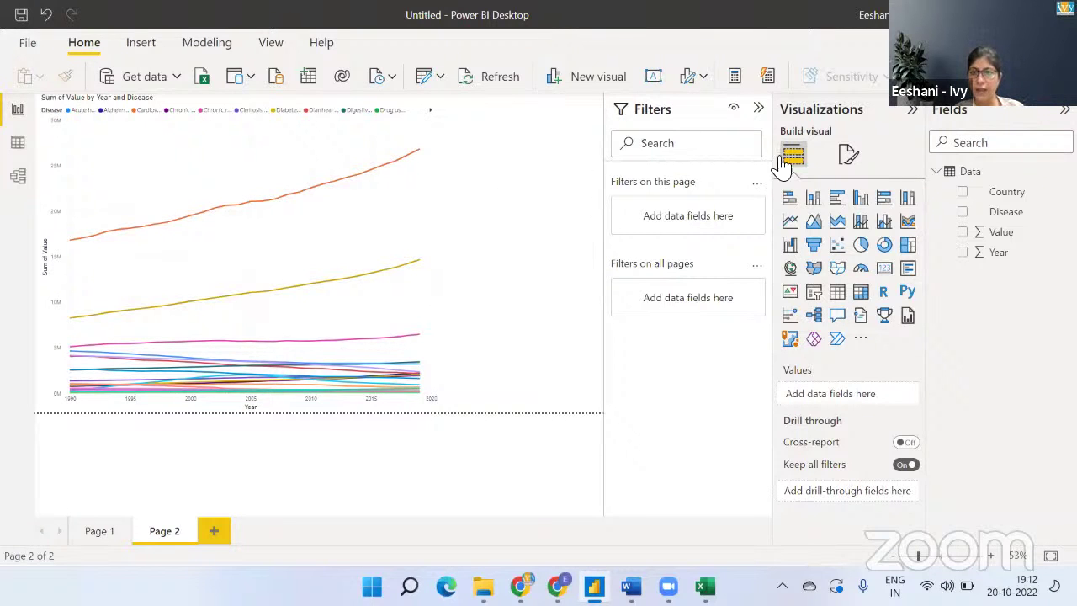
click(813, 293)
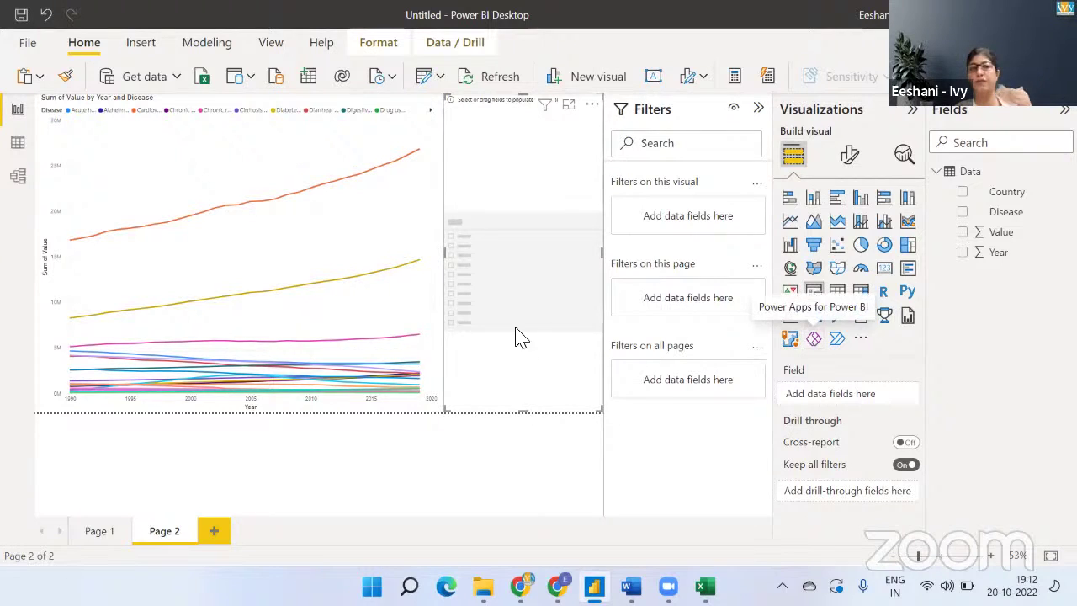
click(423, 238)
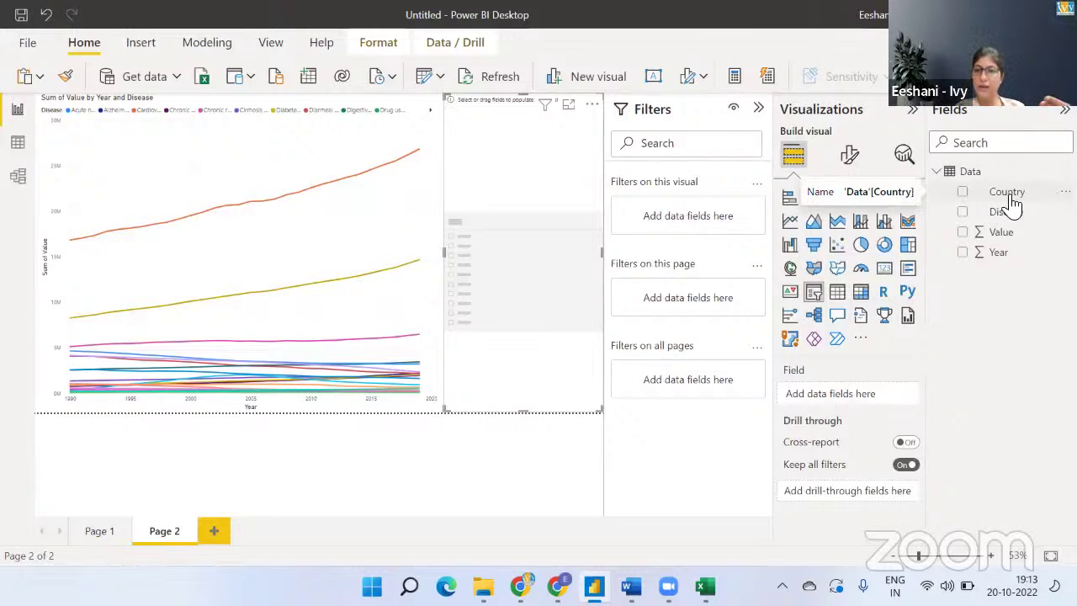
drag(1010, 198, 863, 399)
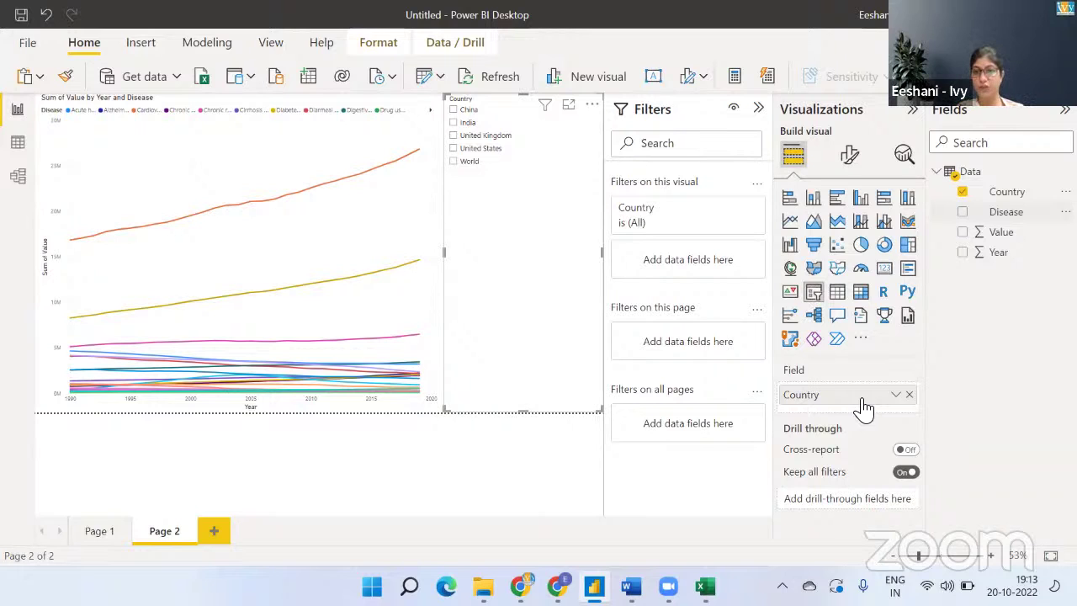
click(908, 394)
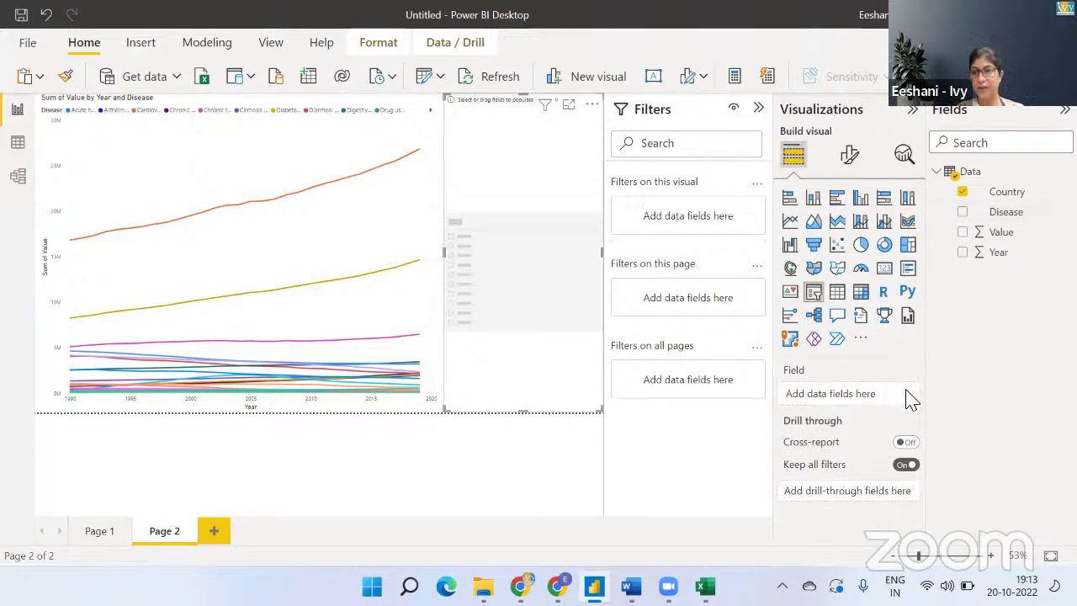
drag(1003, 212, 846, 395)
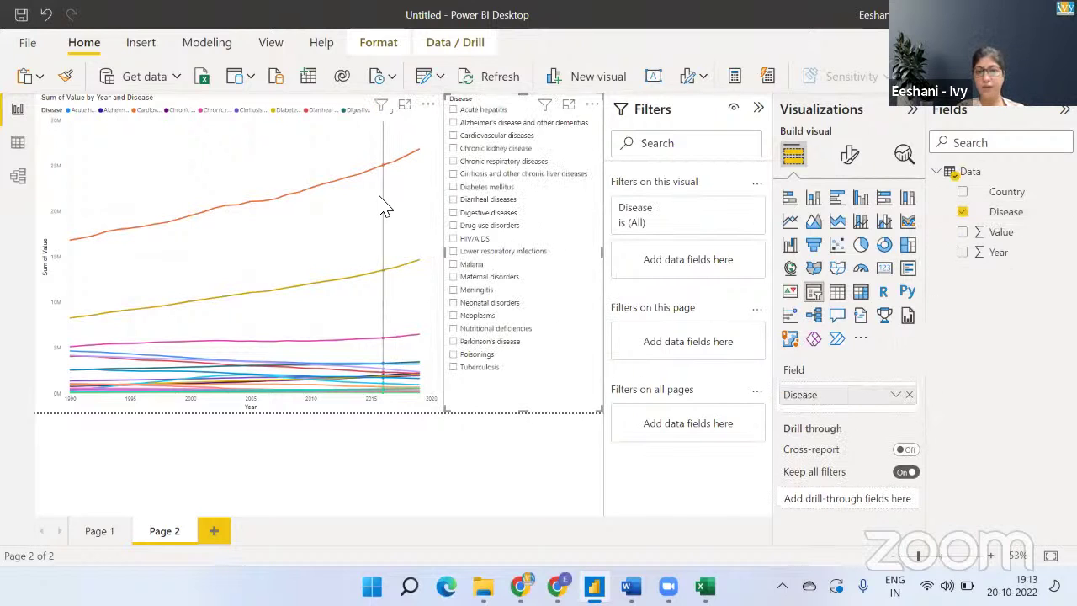
Replace Disease with Country as the line chart's legend.
click(383, 207)
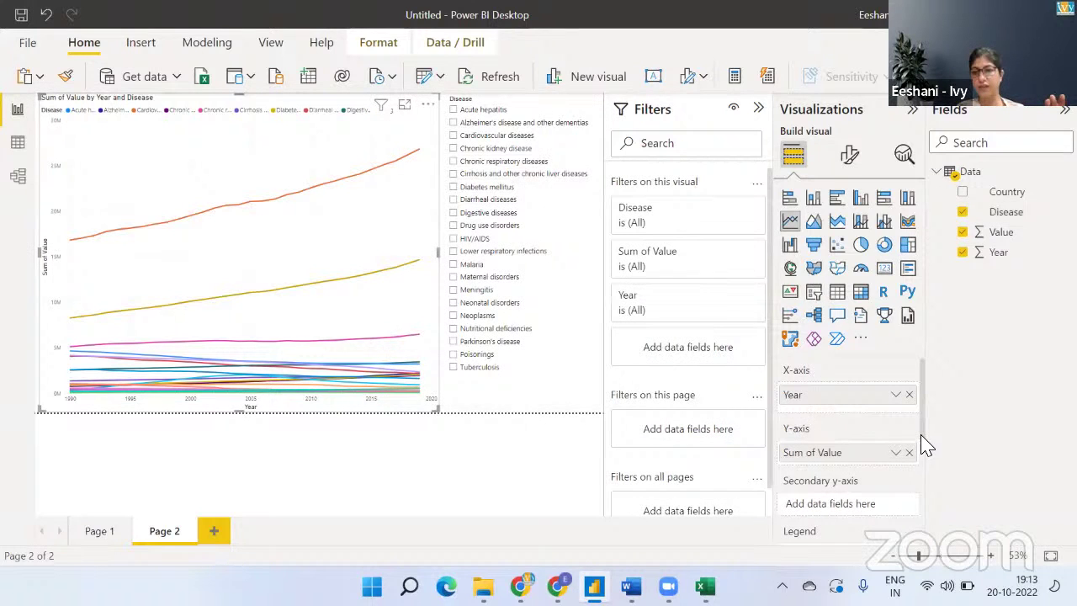
scroll(920, 447, down, 4)
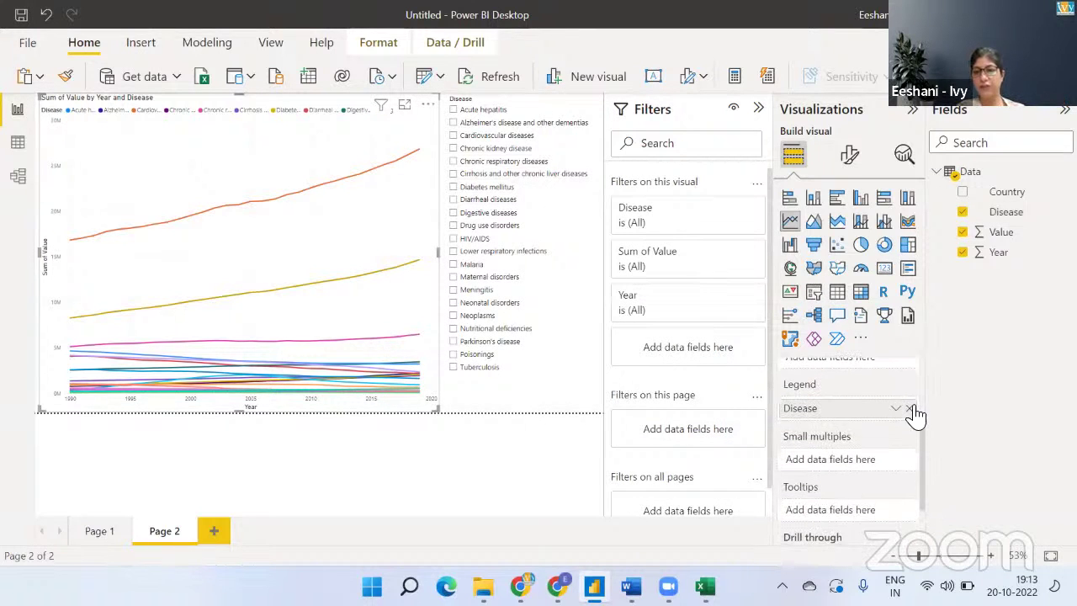
click(912, 409)
drag(978, 192, 850, 418)
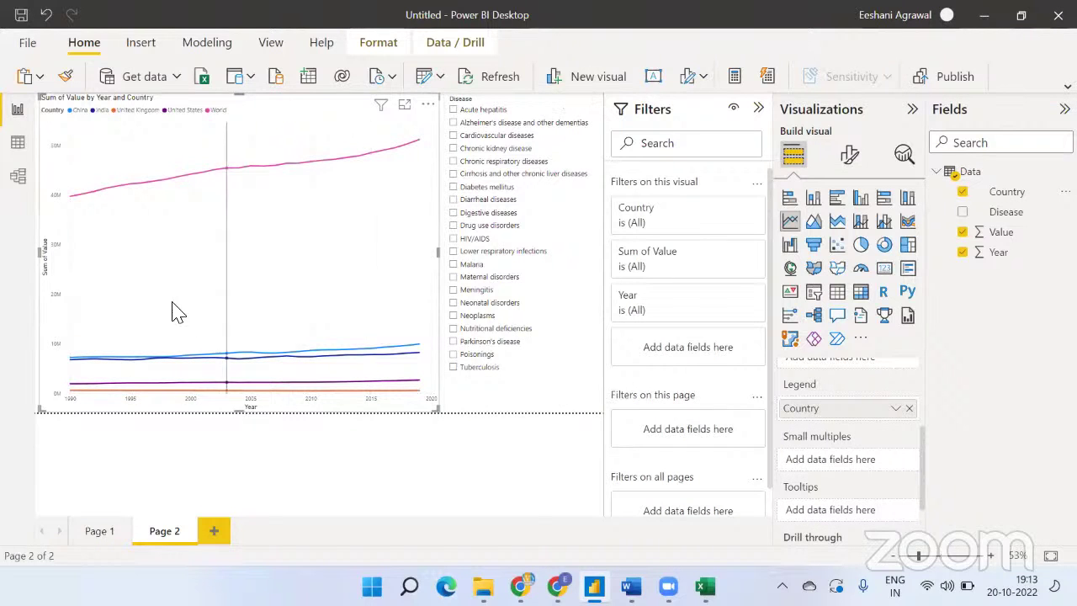
mouse_move(350, 303)
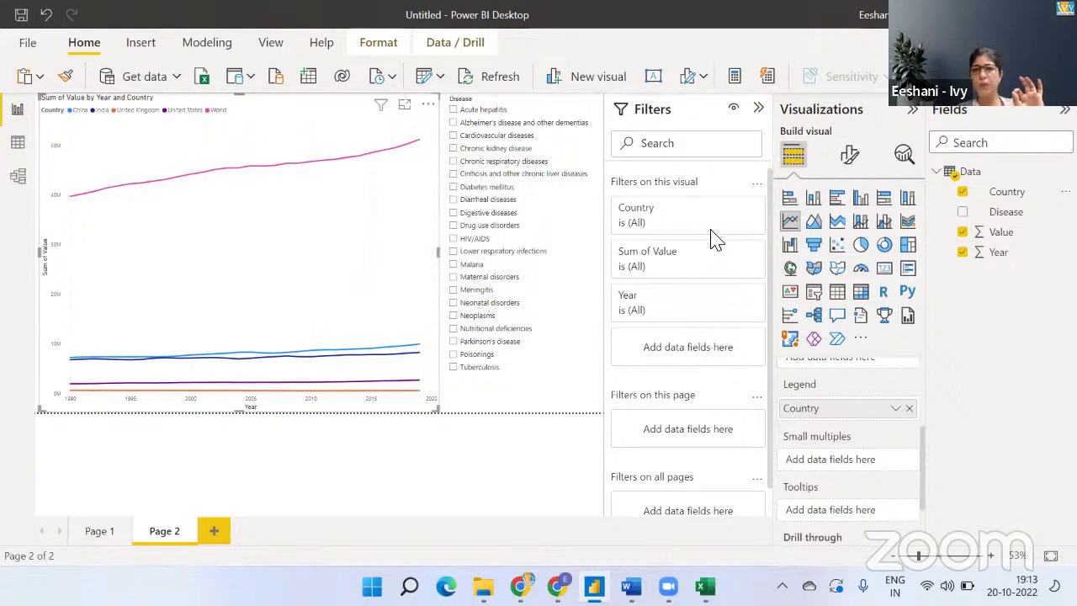
Exclude World from the line chart with a basic Country filter and select Cardiovascular diseases in the Disease slicer.
click(732, 212)
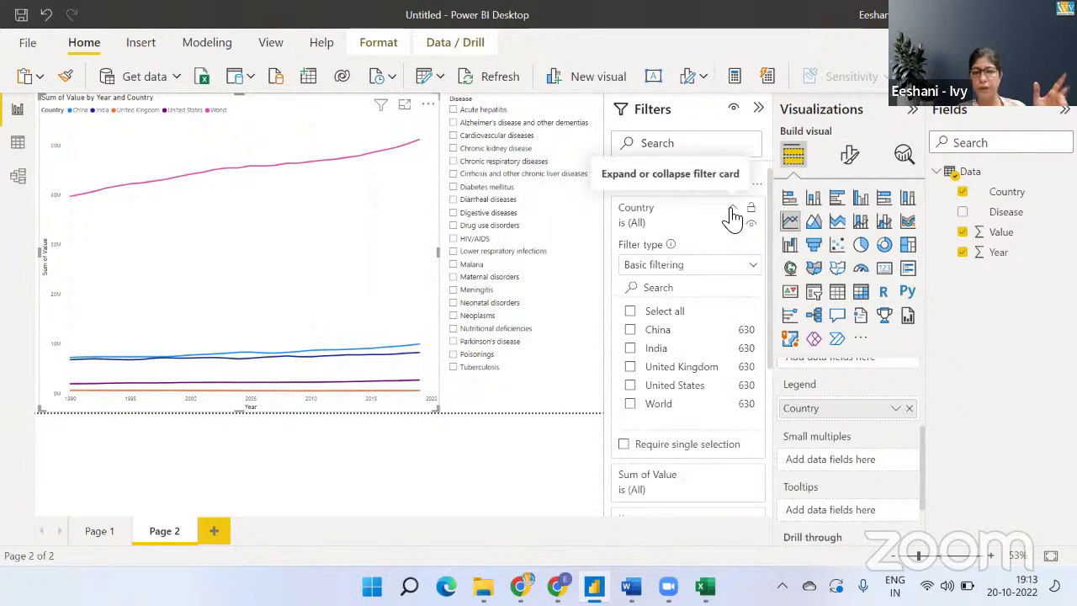
click(632, 313)
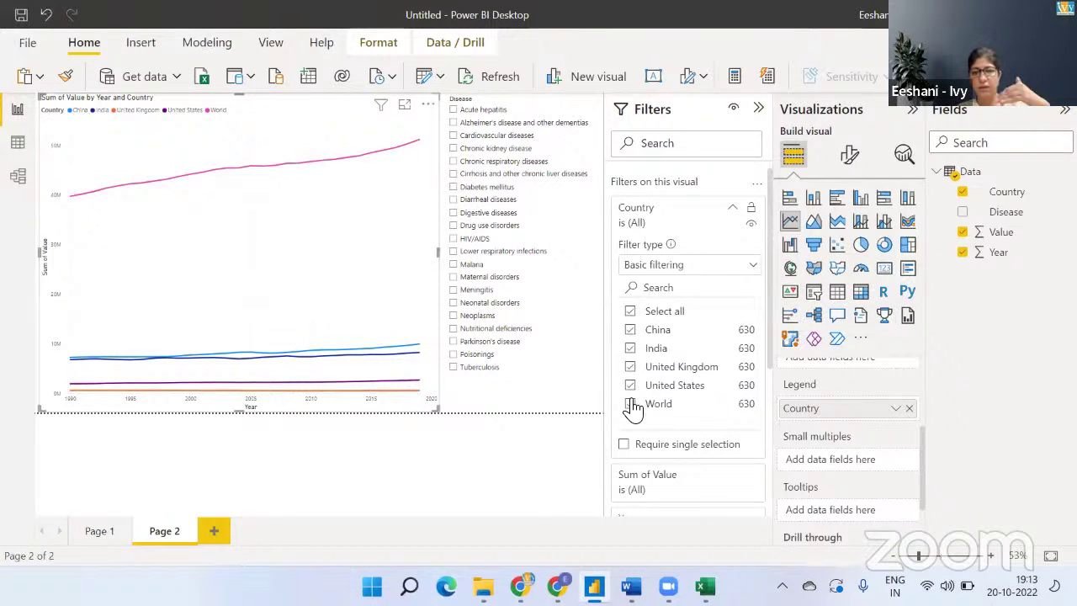
click(631, 404)
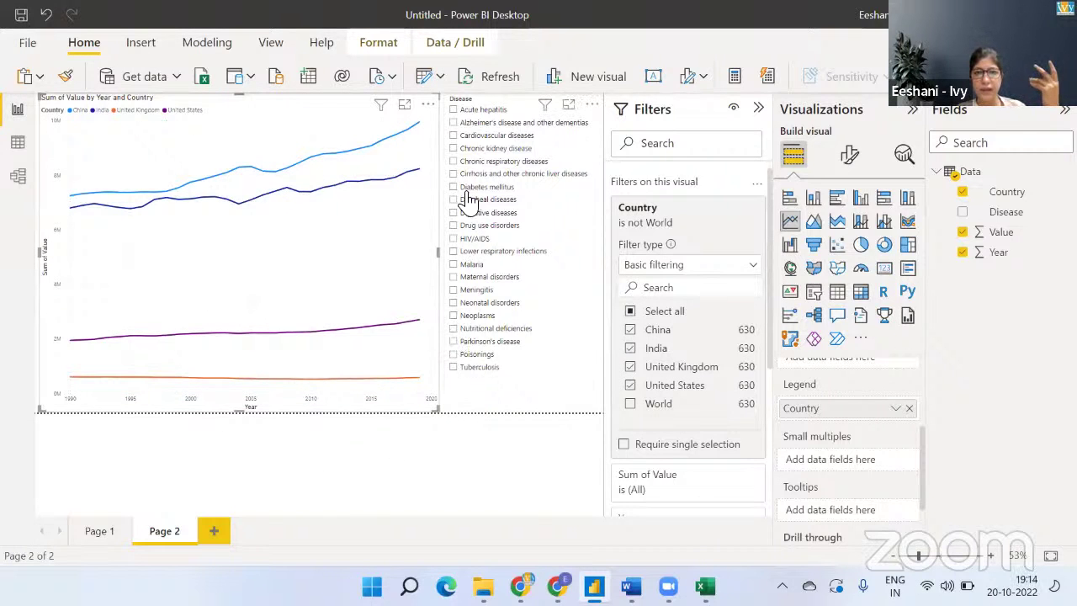
click(453, 136)
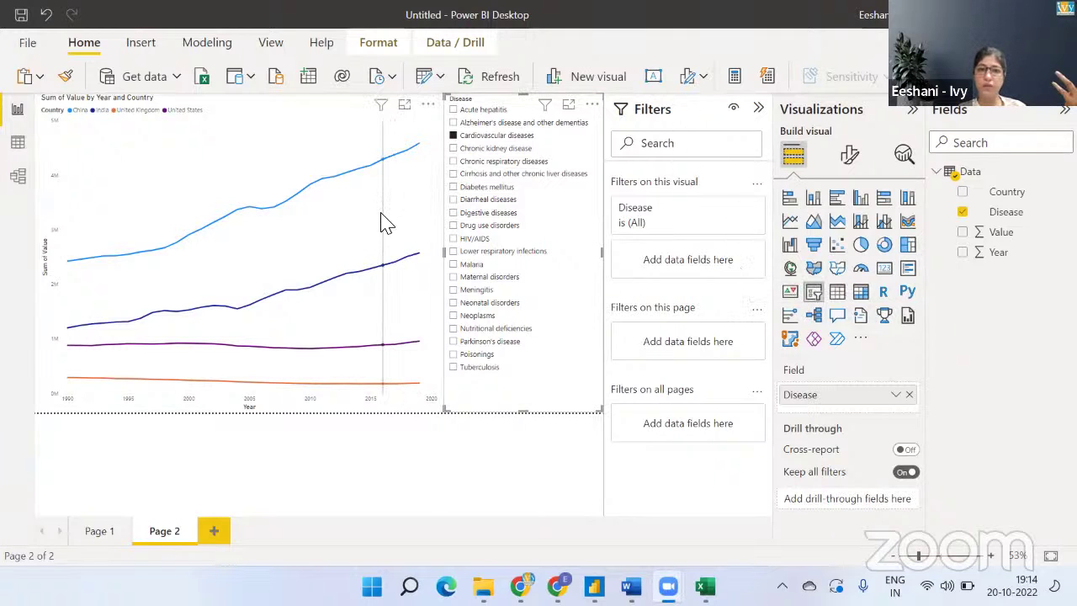
Try a trend line on the country line chart and turn it off again.
click(348, 137)
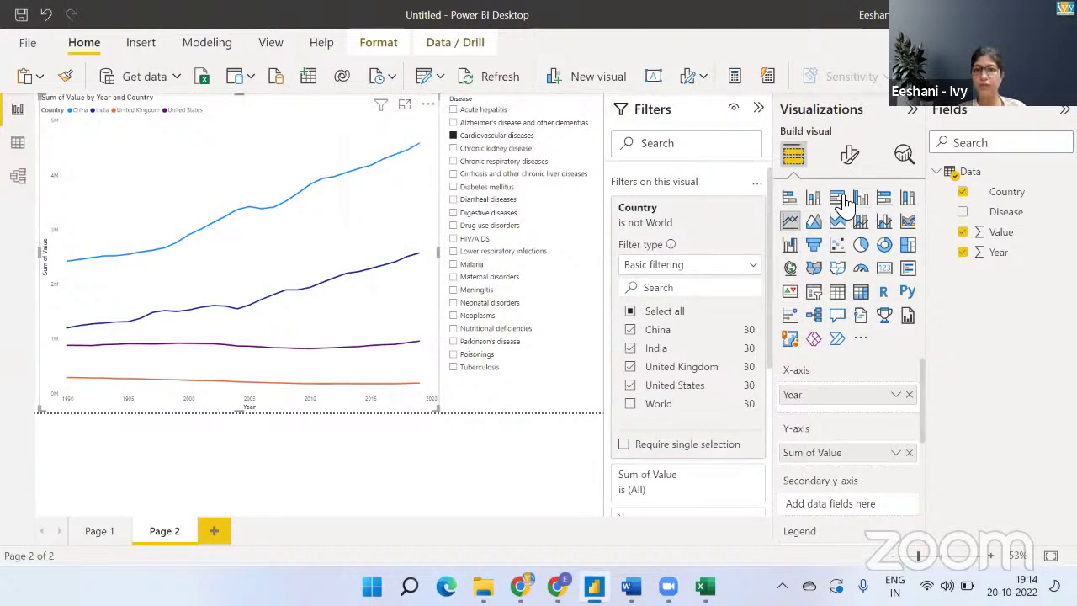
click(853, 161)
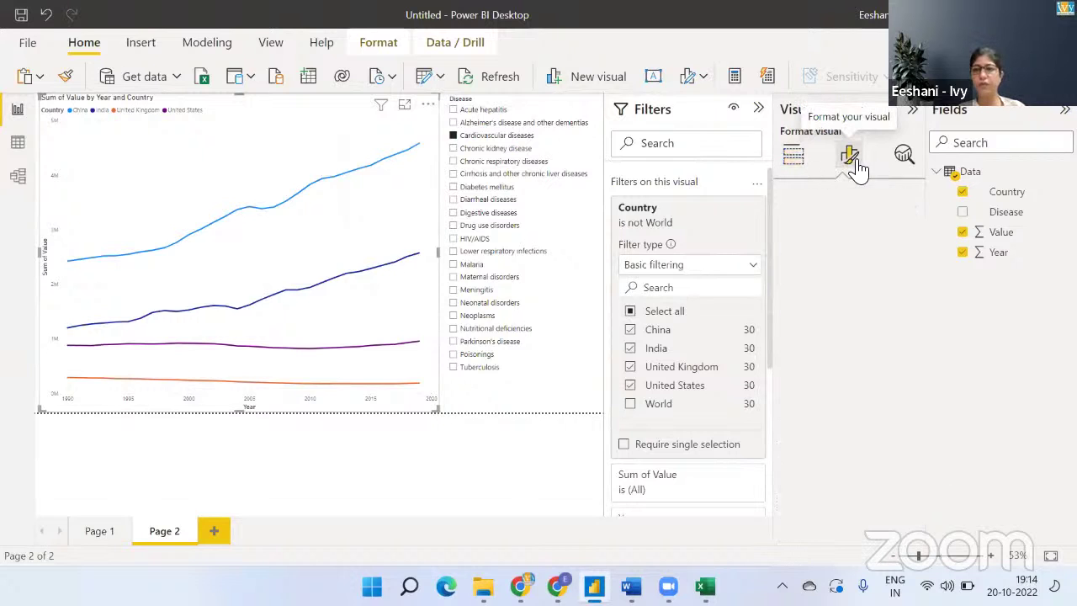
click(904, 154)
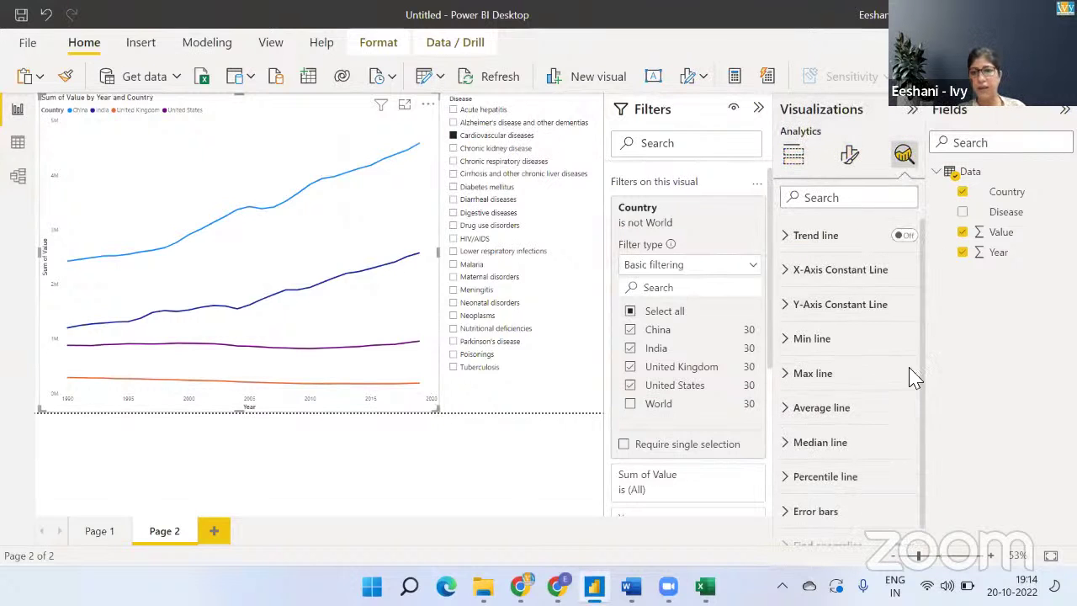
click(791, 242)
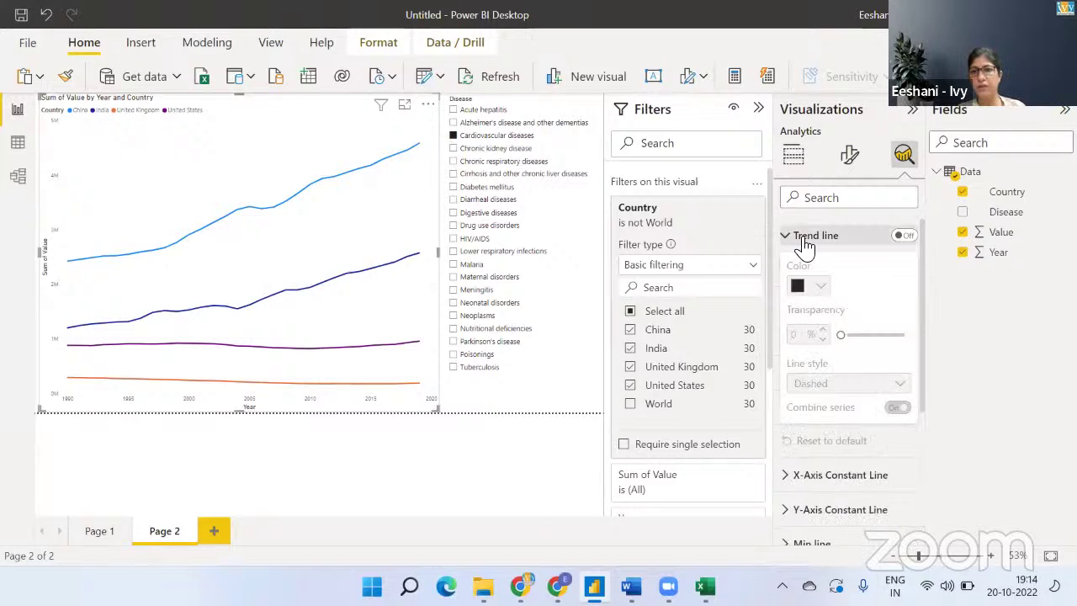
click(794, 238)
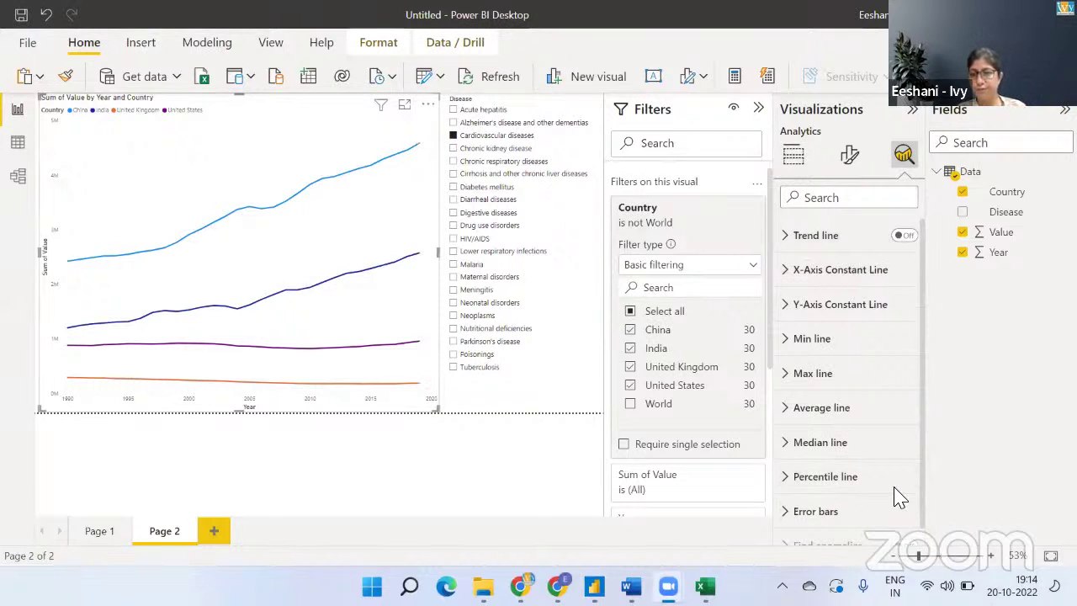
scroll(923, 411, down, 1)
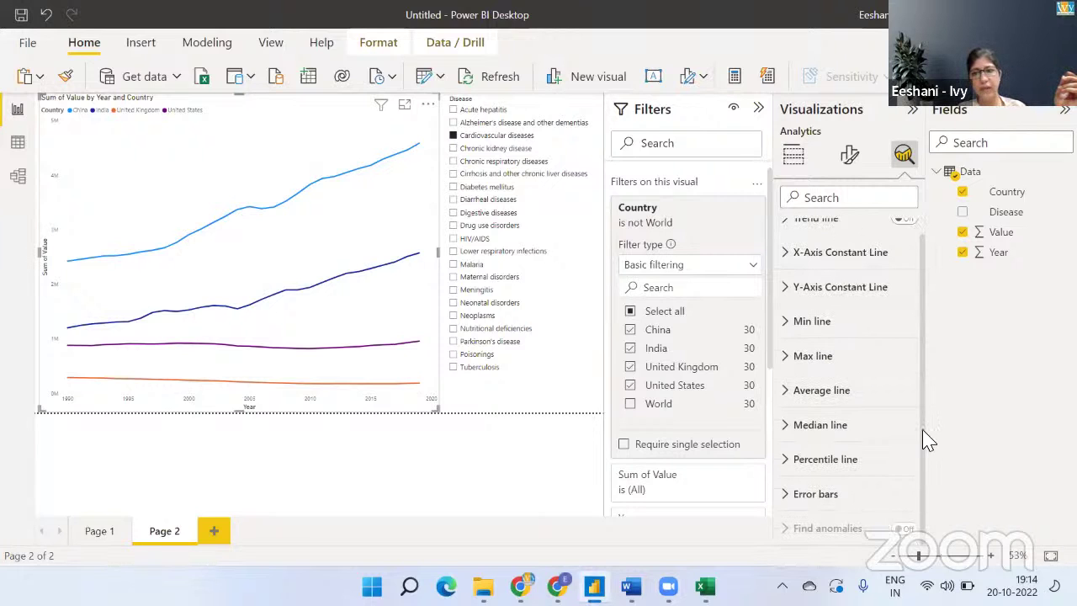
scroll(923, 396, up, 1)
click(903, 236)
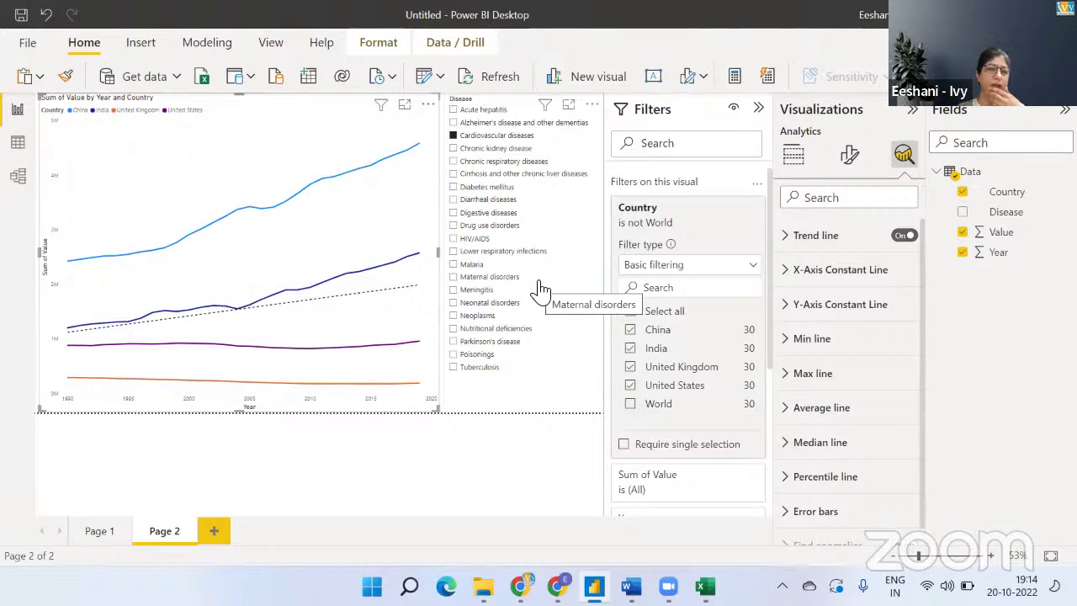
click(904, 238)
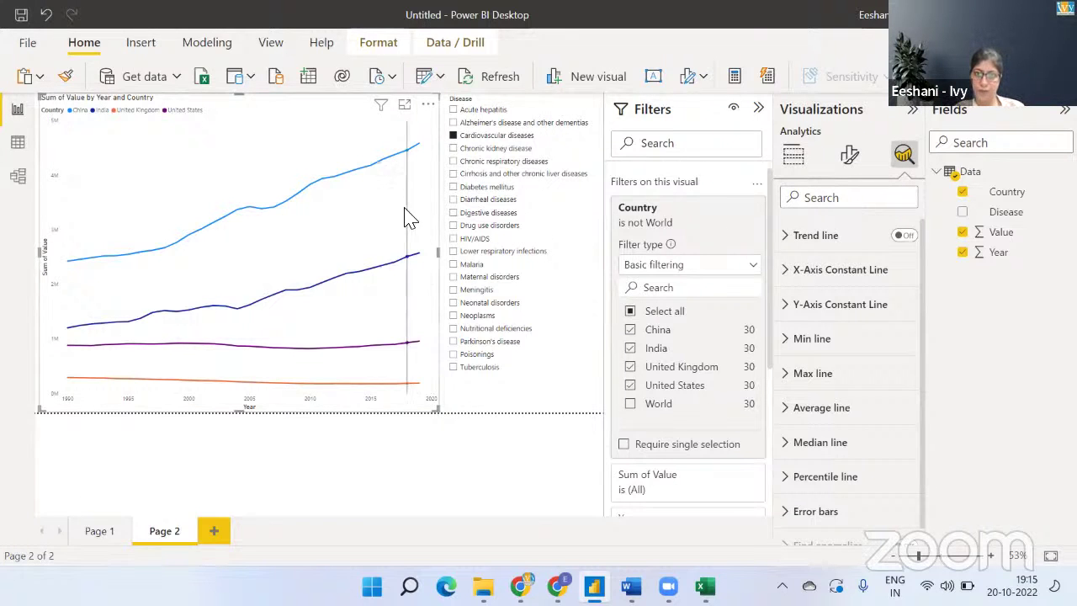
Filter the country line chart to Diabetes mellitus with the Disease slicer and collapse the filters area to enlarge the report.
click(453, 187)
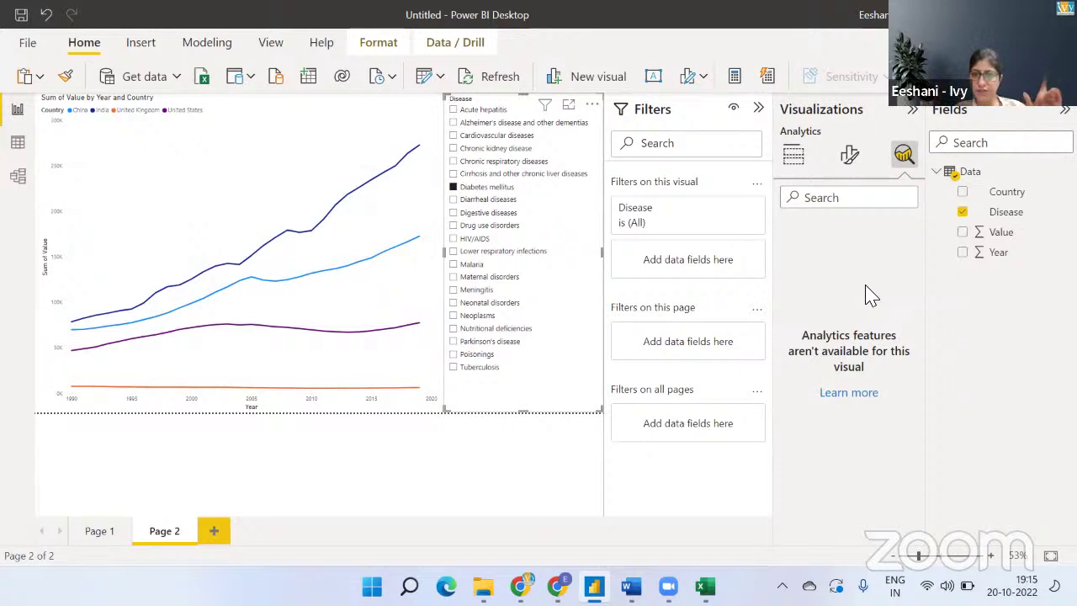
click(655, 103)
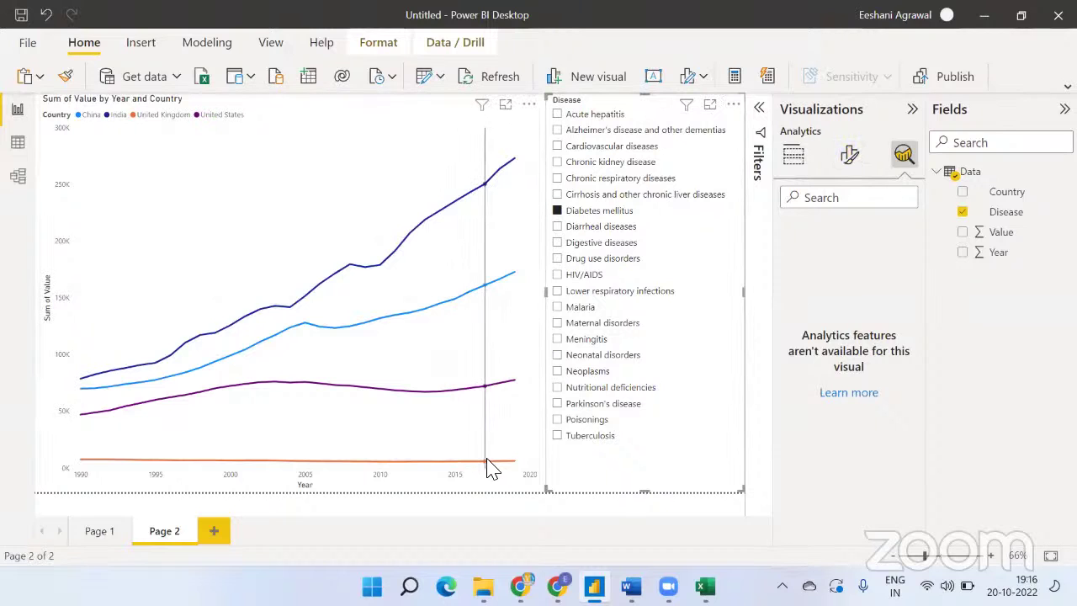
click(492, 488)
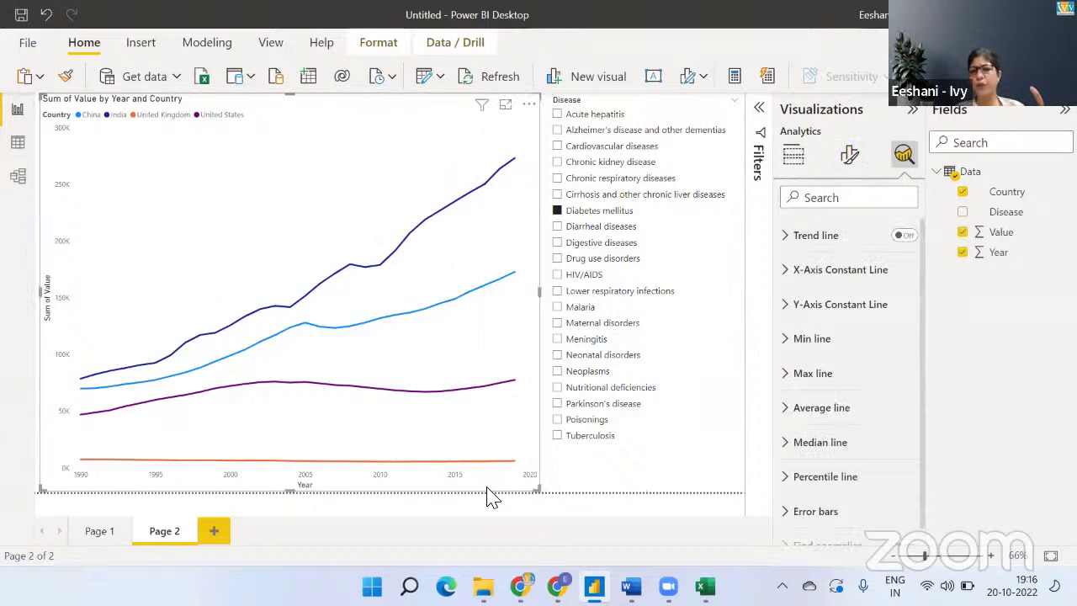
click(739, 510)
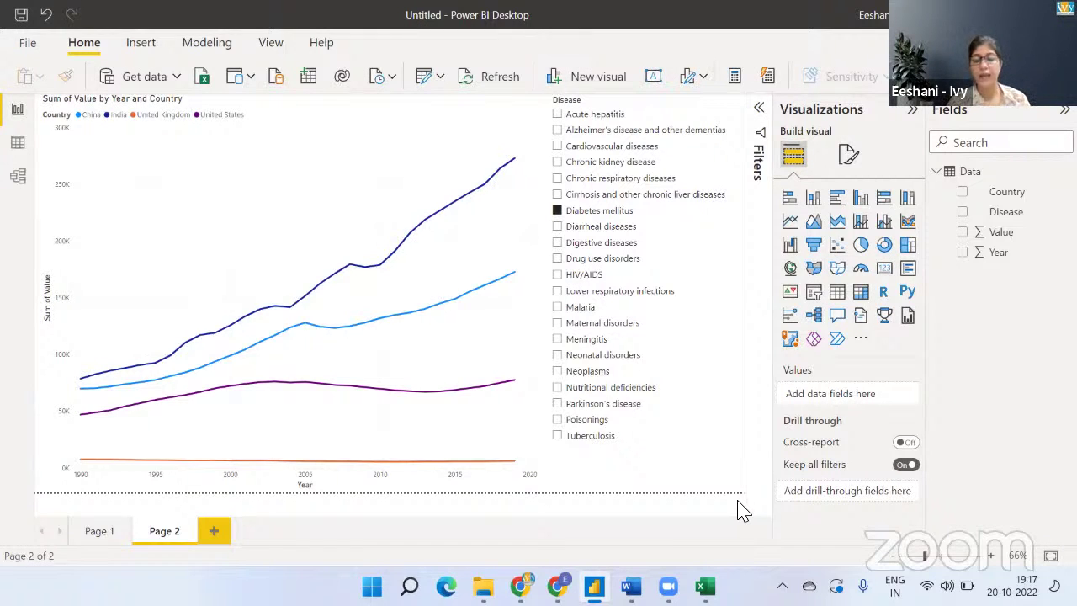
Open the gallery of additional Power BI visuals and search it for "custom".
click(321, 549)
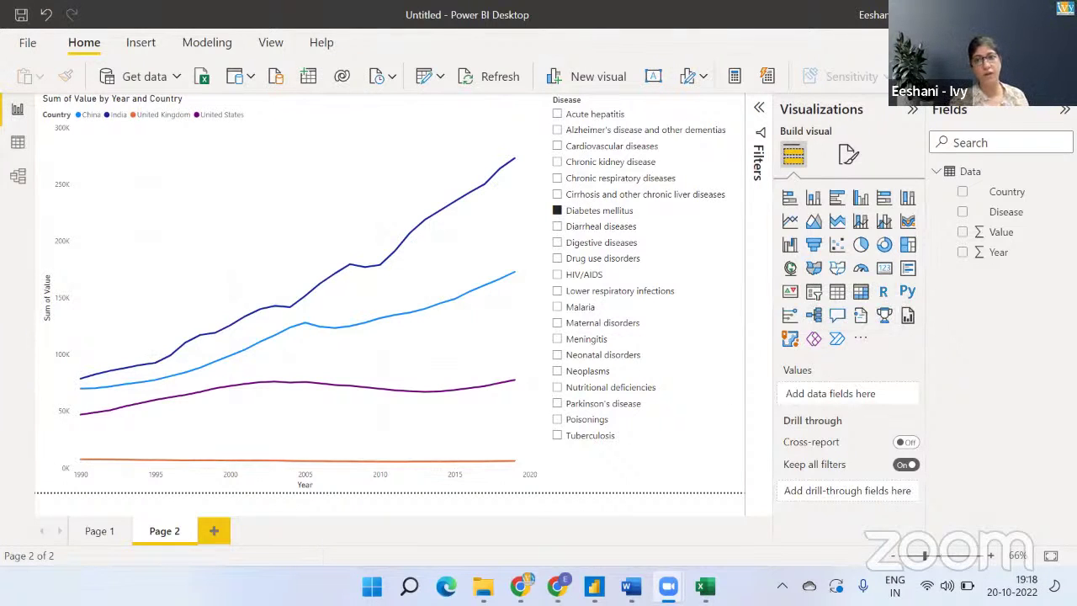
click(862, 345)
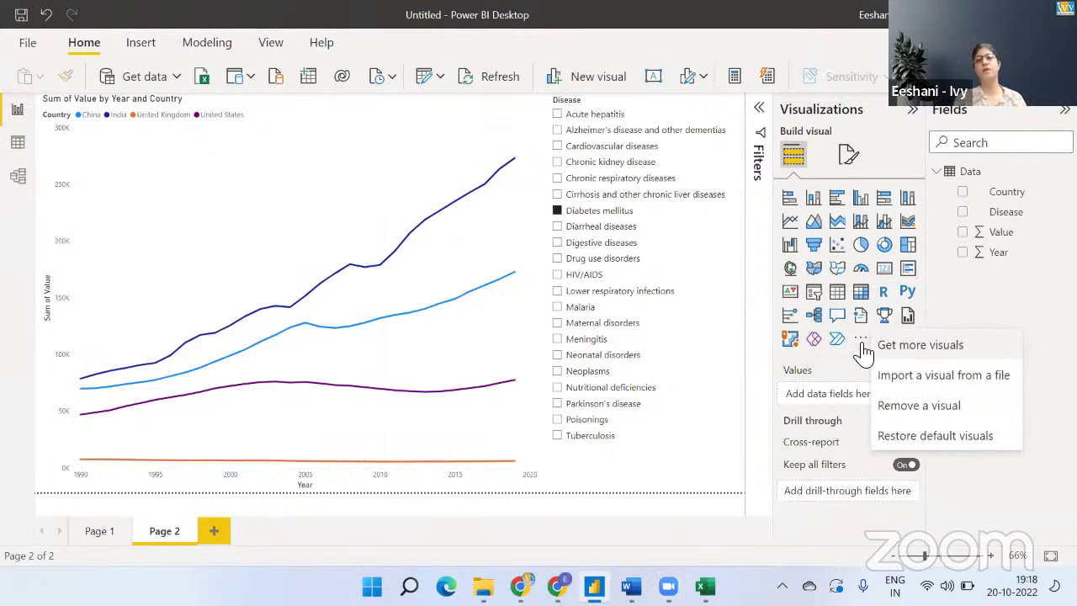
click(976, 351)
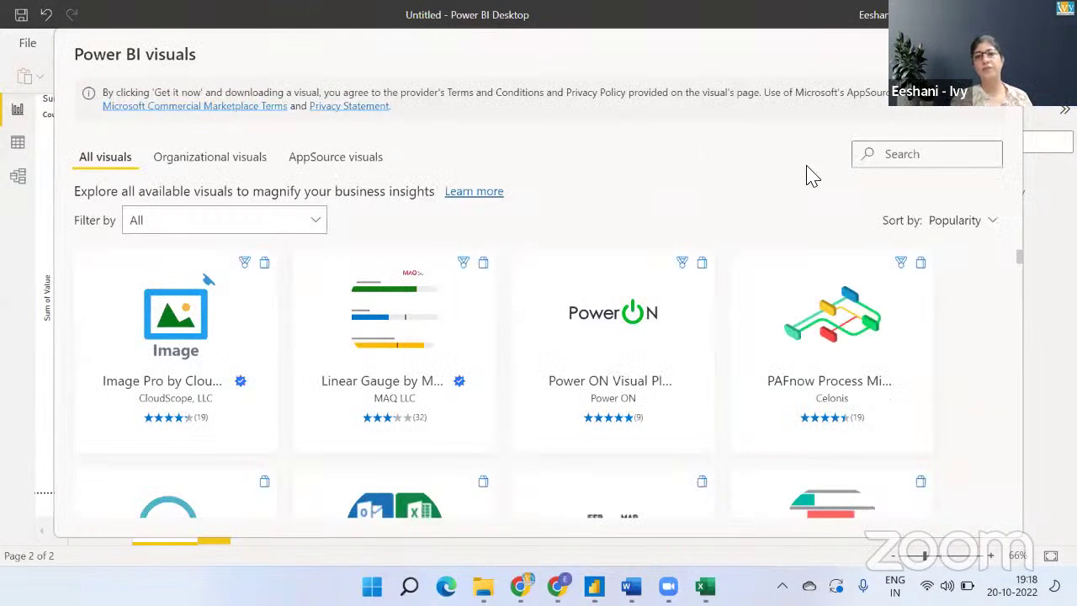
click(901, 163)
text(cus)
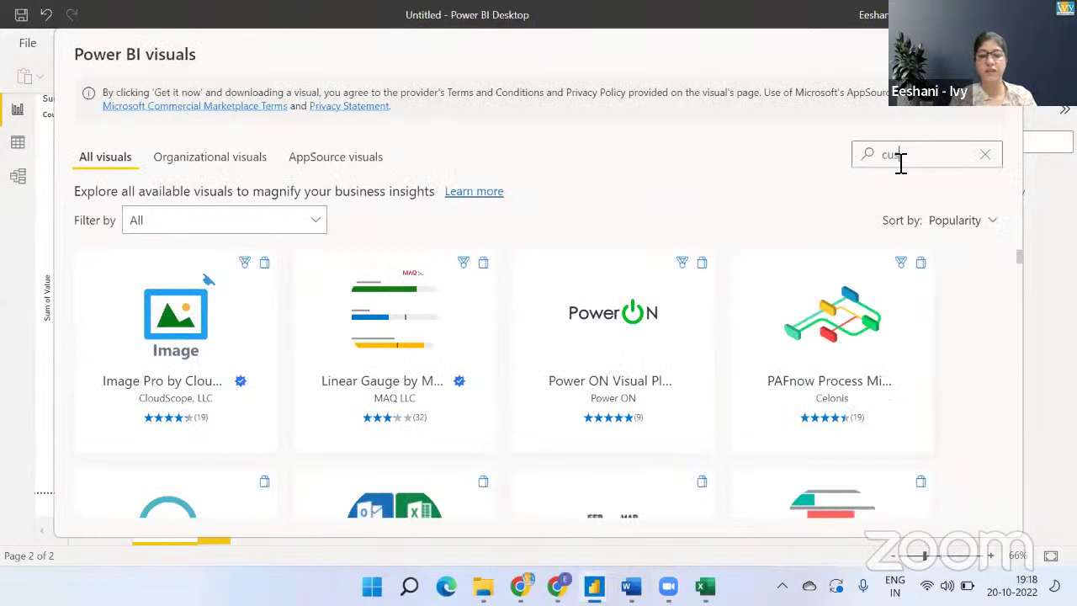
text(tom)
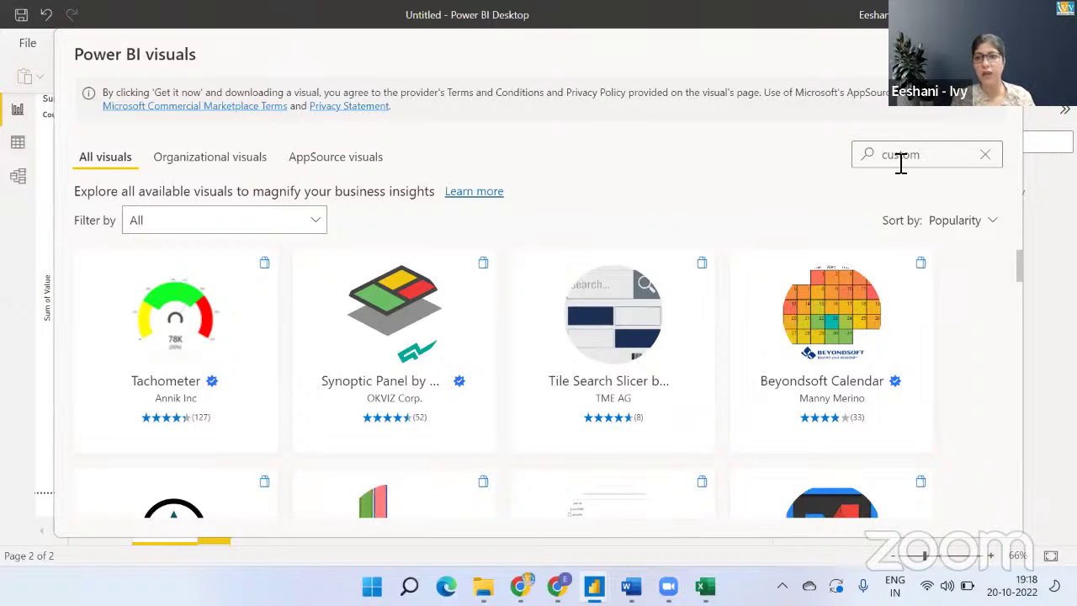
Search the visuals gallery for "word cloud" instead, and close the gallery without adding a visual.
key(BackSpace)
key(BackSpace)
key(BackSpace)
key(BackSpace)
key(BackSpace)
key(BackSpace)
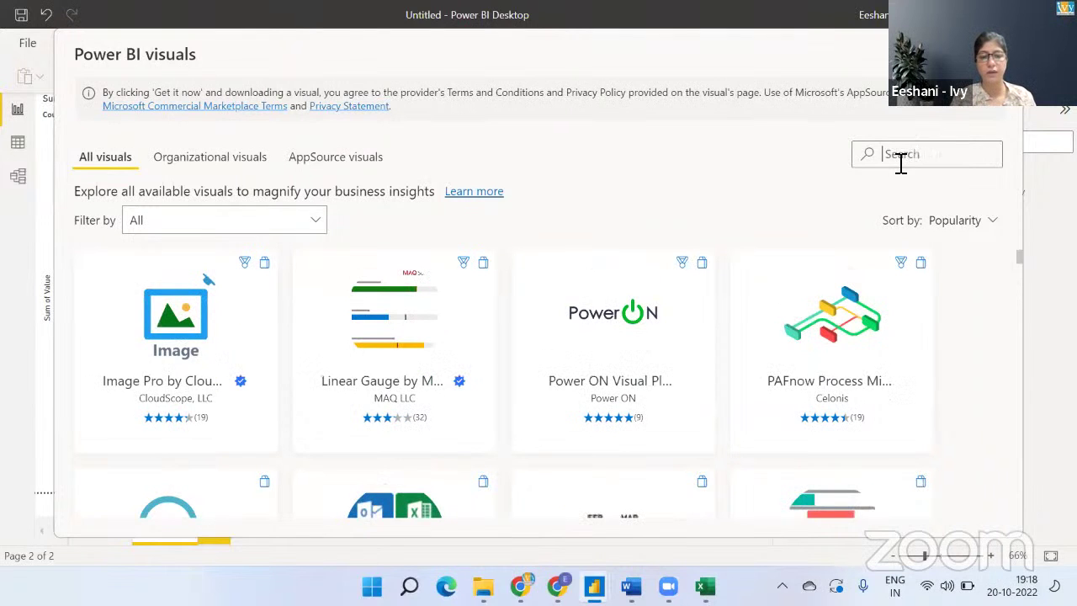
text(word cloud)
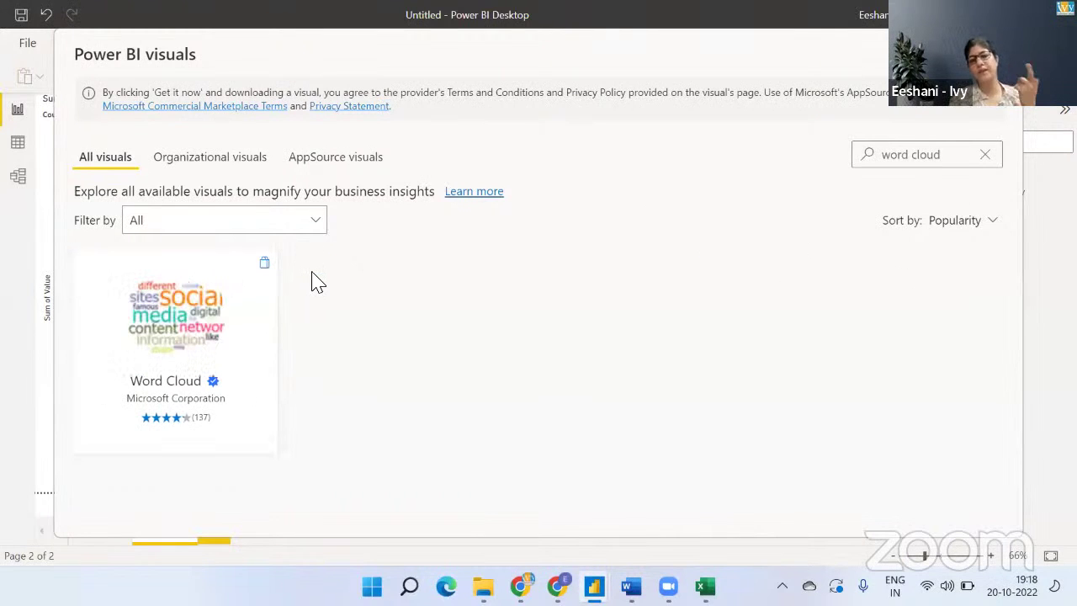
click(394, 493)
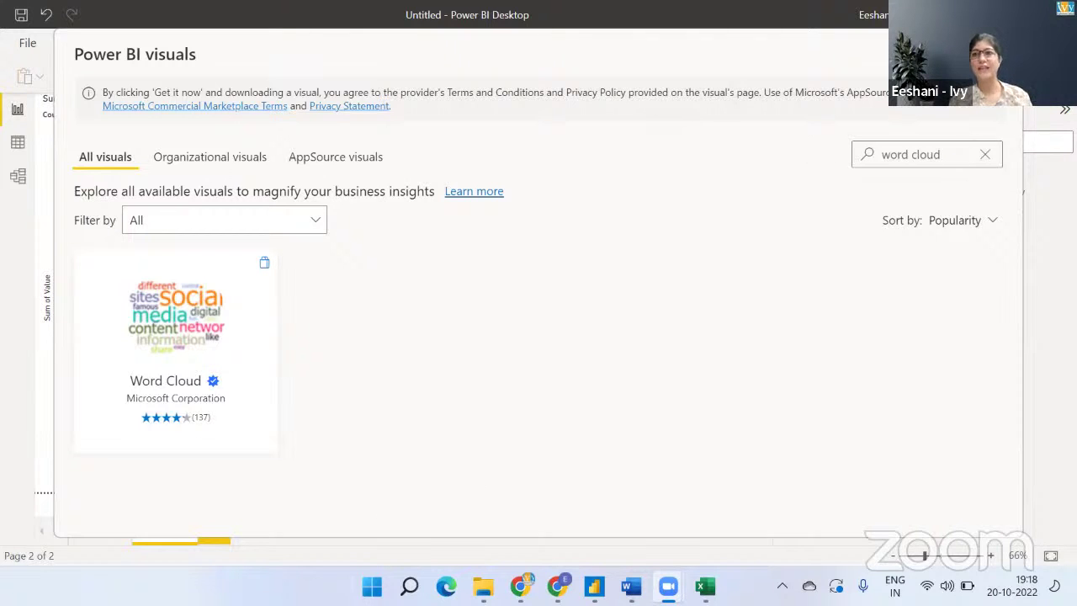
click(1001, 53)
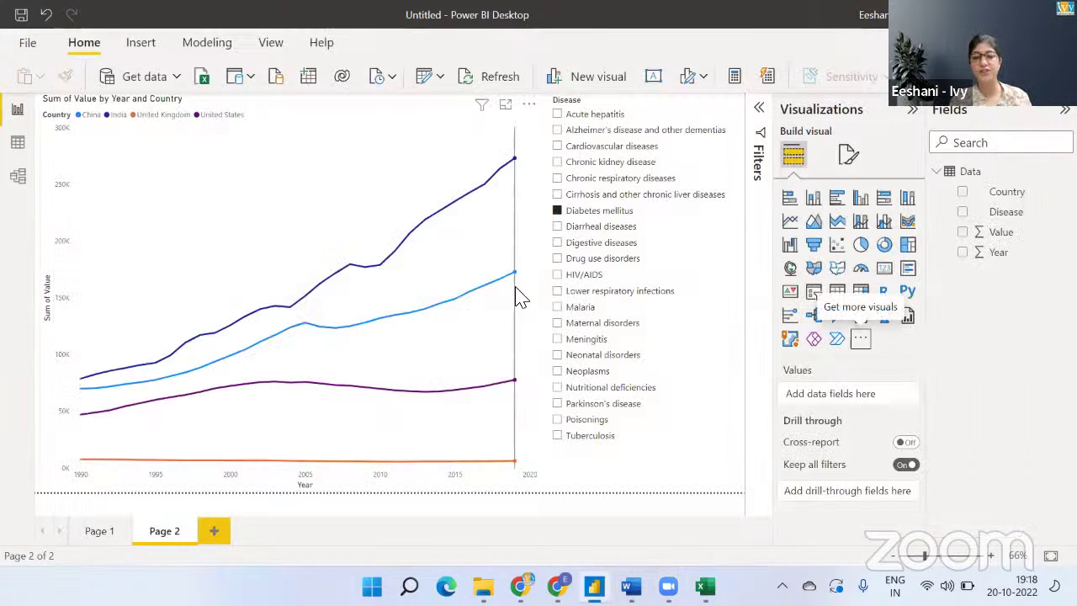
Switch to Chrome and open LinkedIn in a new tab.
key(alt+Tab)
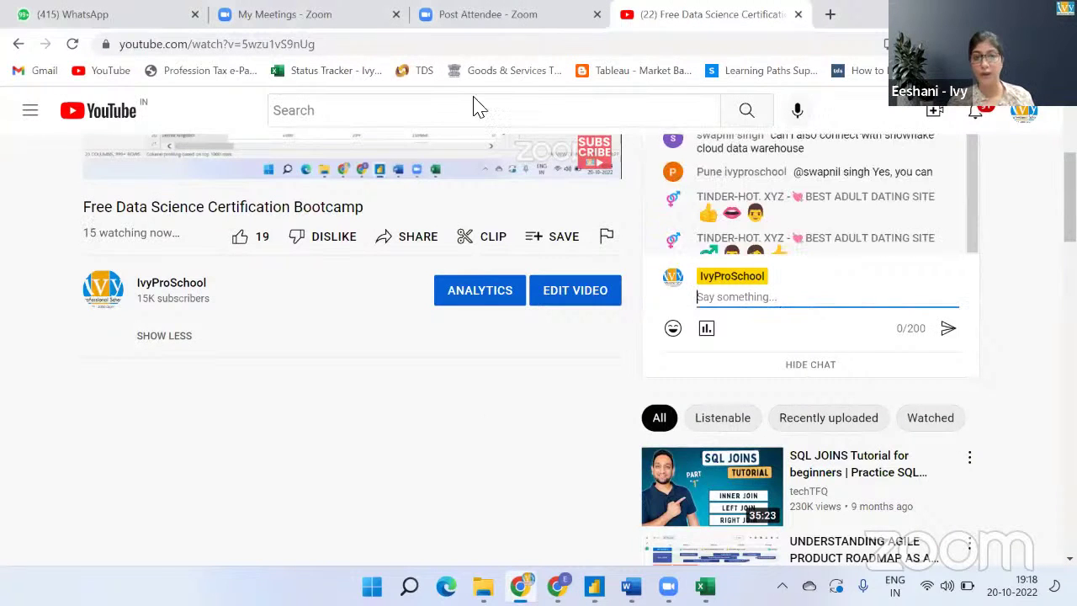
click(831, 17)
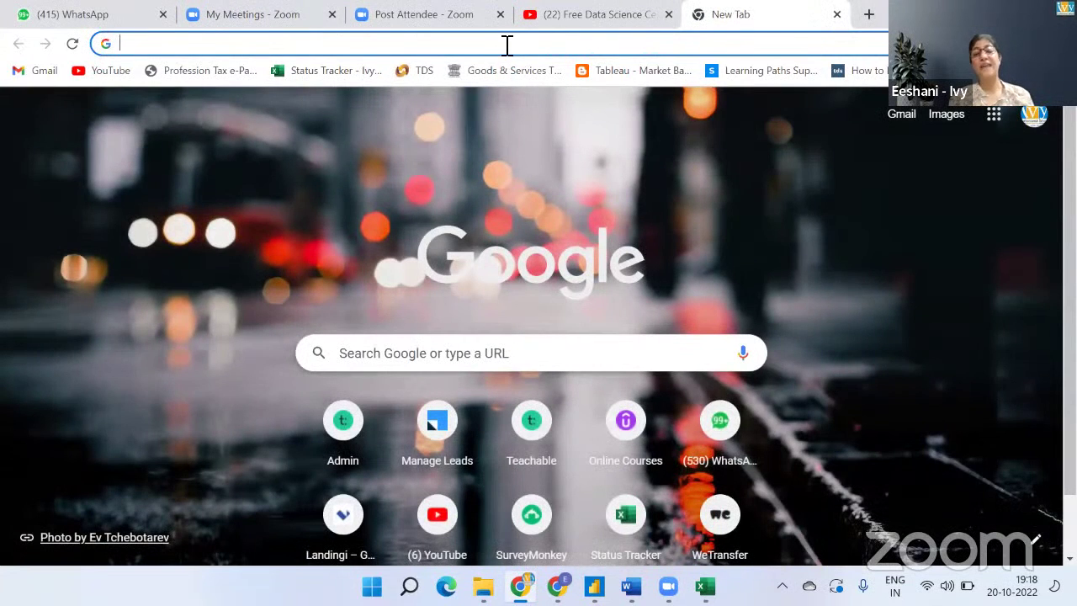
click(507, 46)
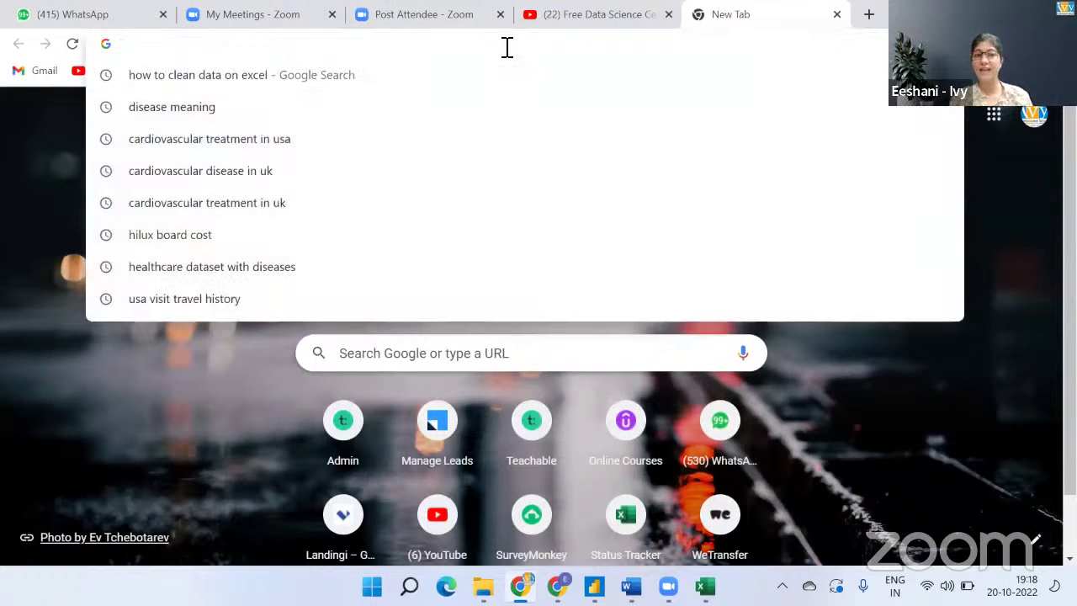
text(e)
key(BackSpace)
key(BackSpace)
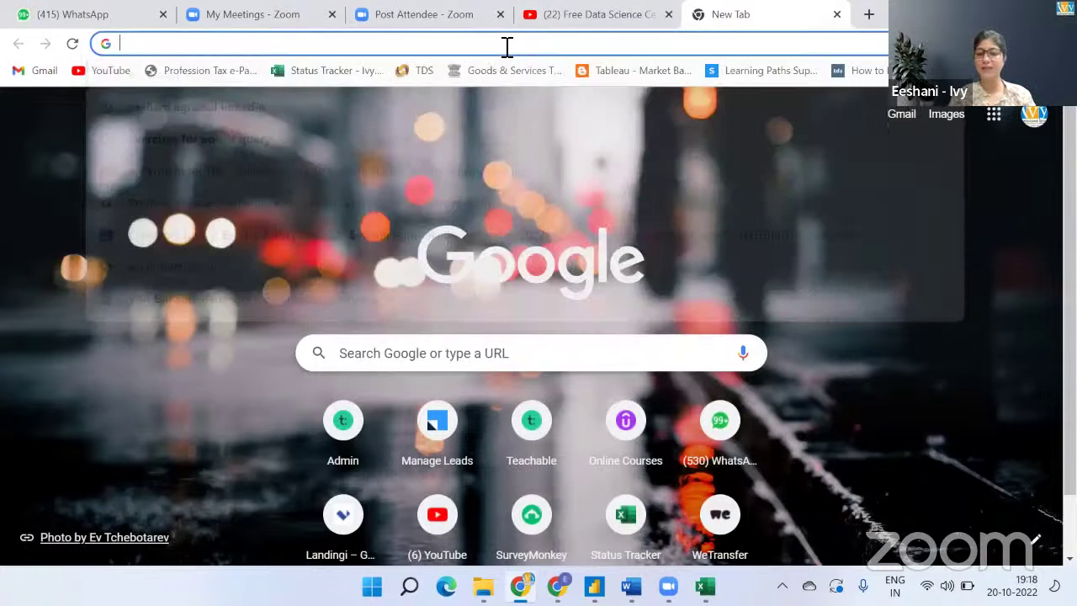
text(linked)
key(Return)
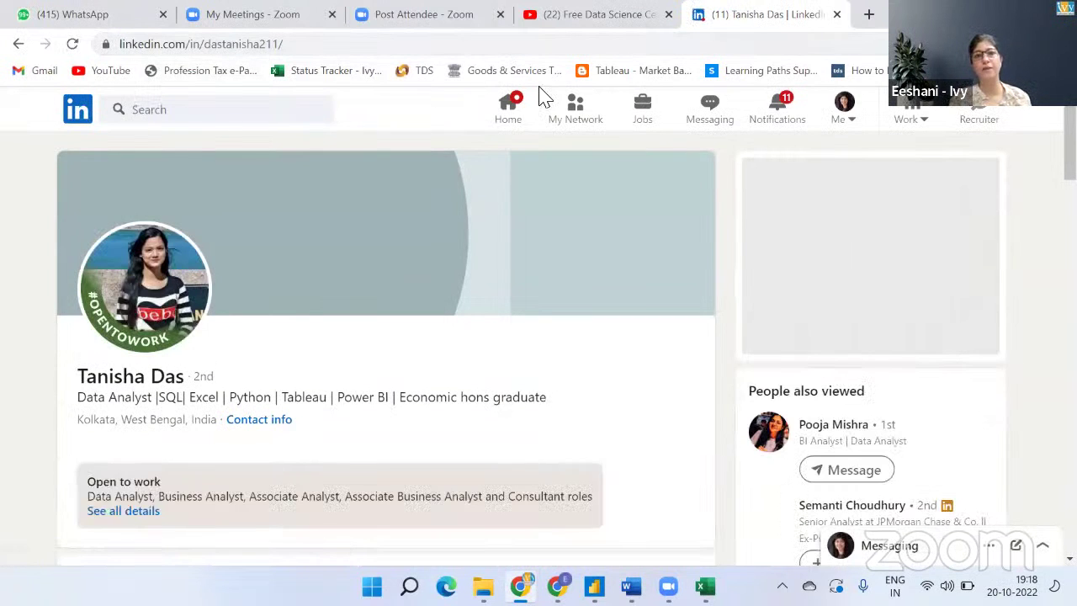
Open the signed-in account's own LinkedIn profile and select its web address.
click(845, 111)
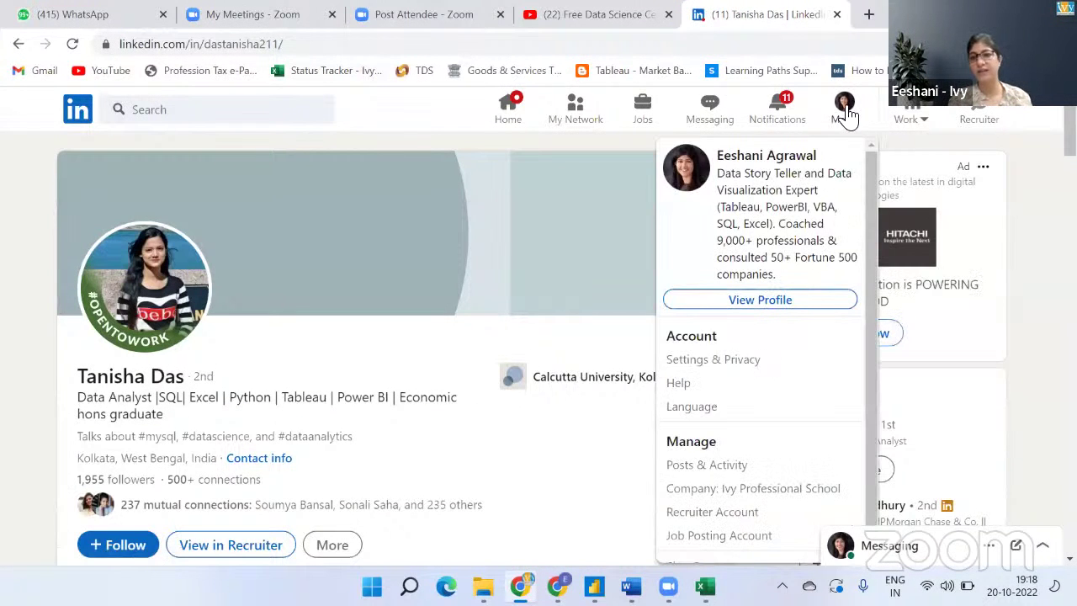
click(762, 303)
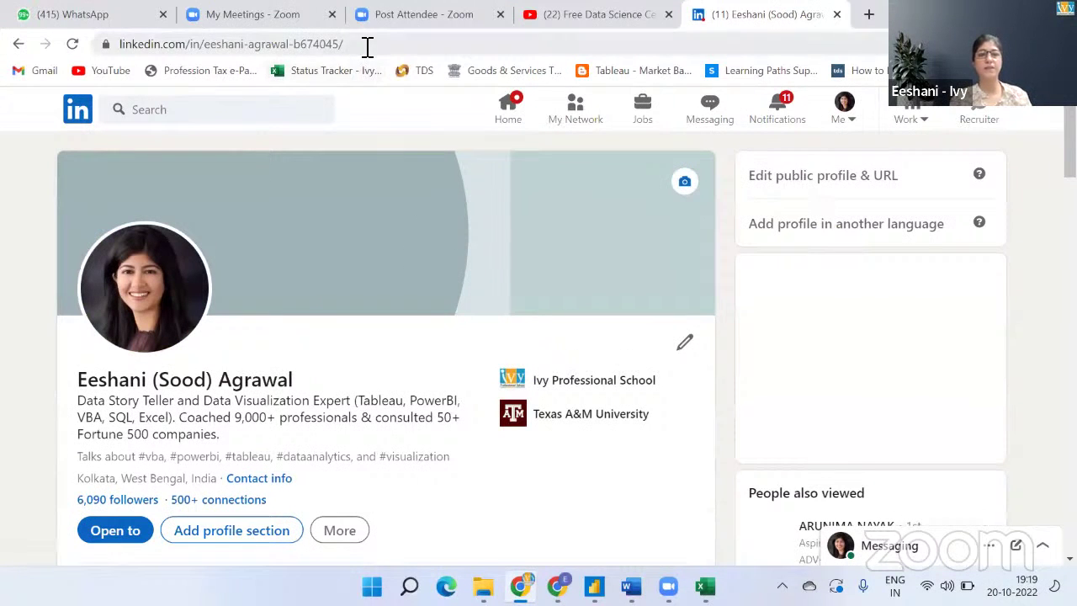
click(368, 44)
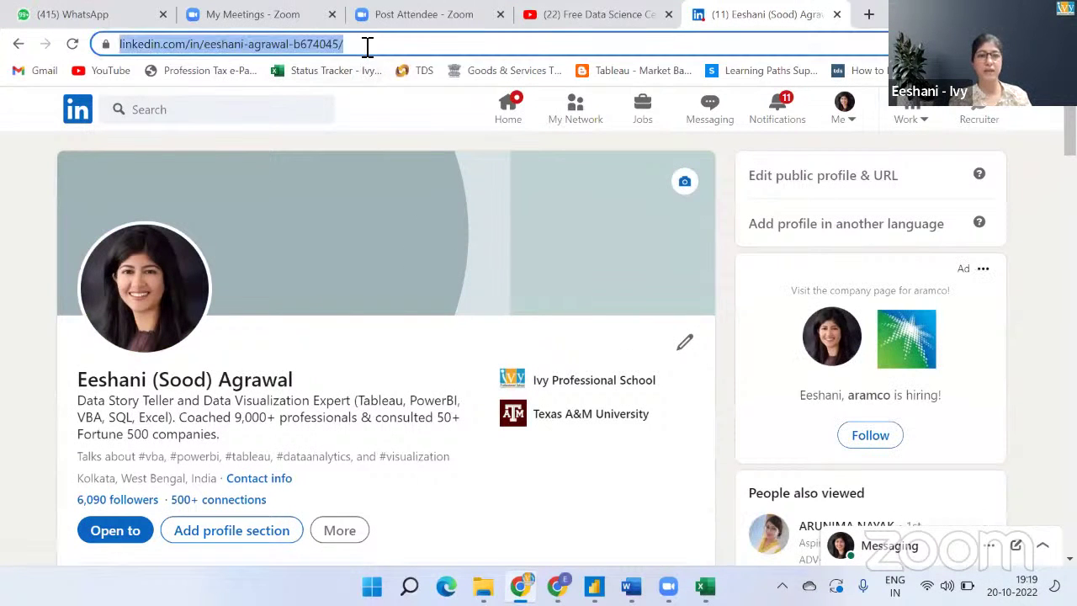
click(337, 500)
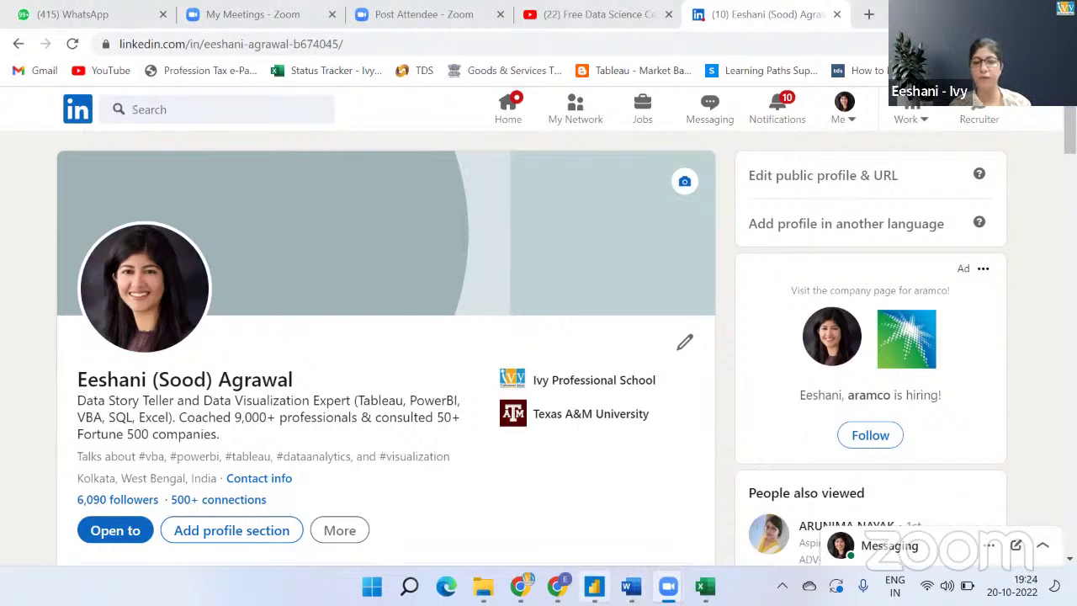
Switch back to Power BI Desktop and open the Data query in the Power Query Editor.
click(594, 587)
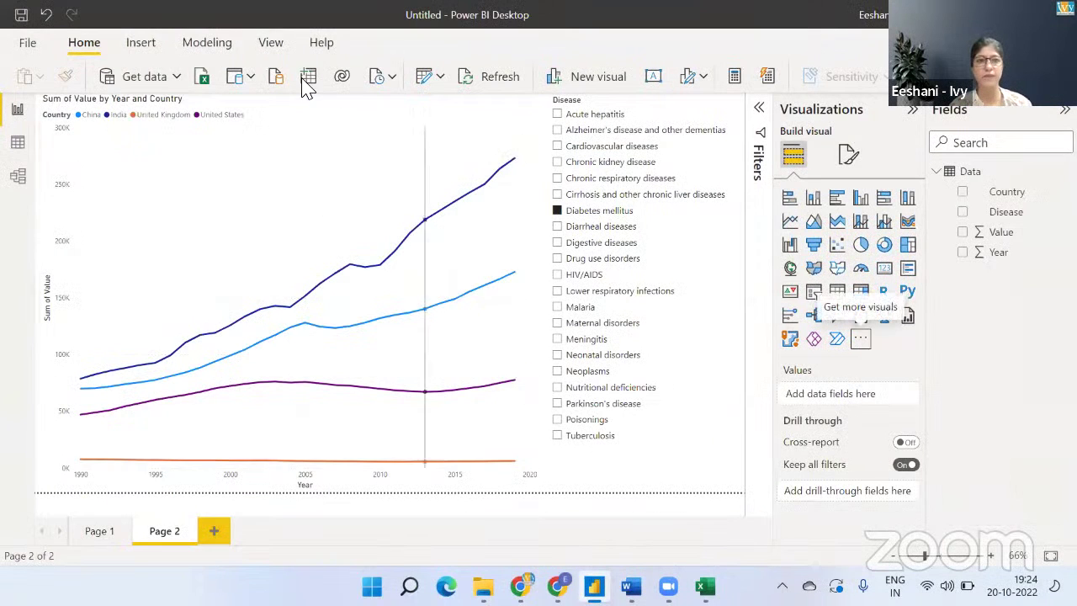
click(271, 43)
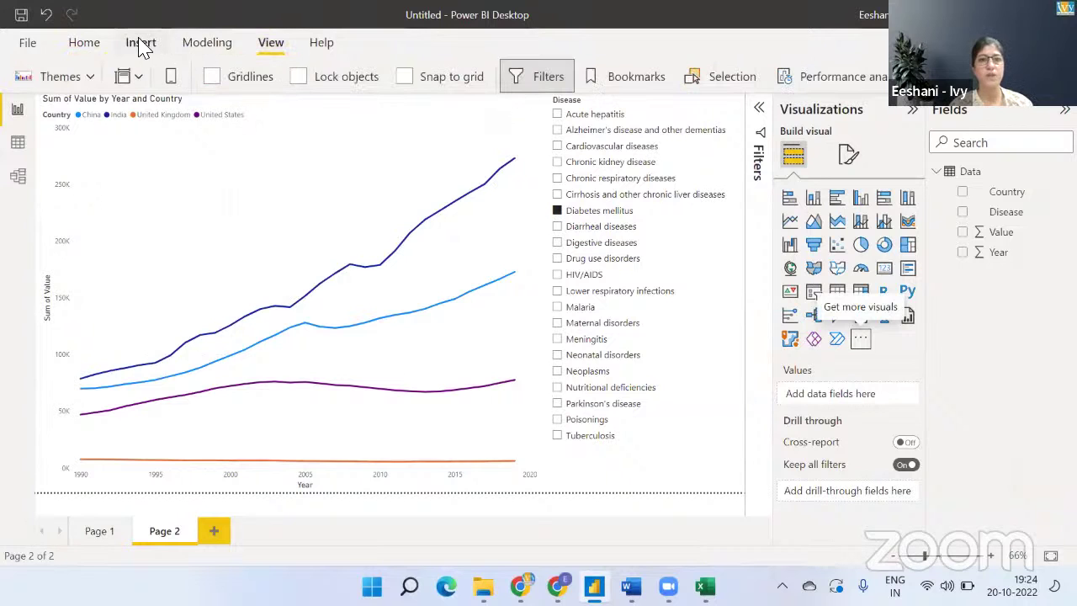
click(84, 43)
click(423, 78)
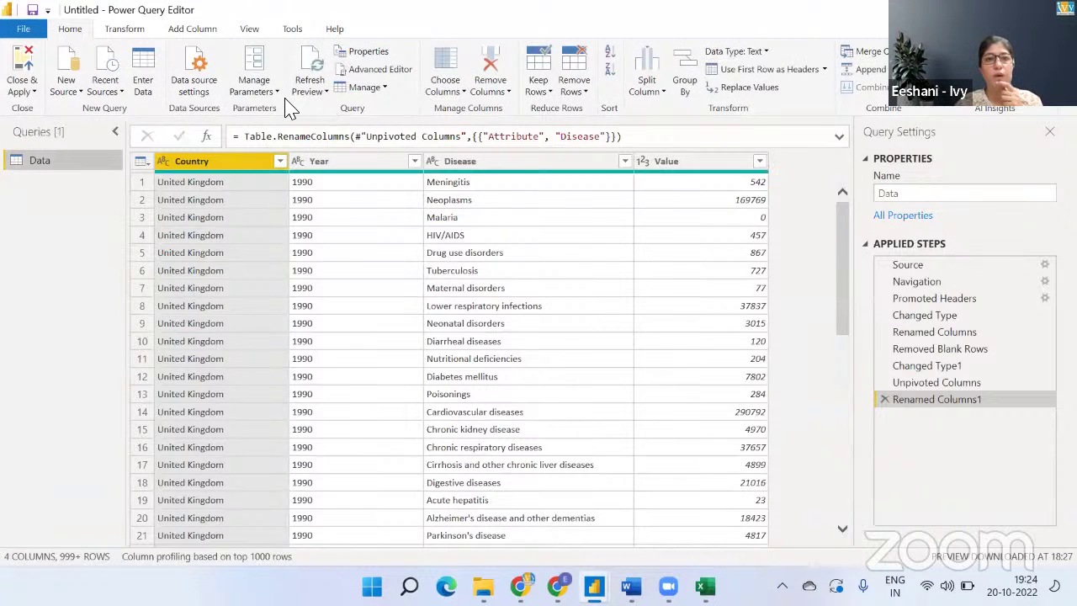
Turn on Column distribution and Column profile for the Data query and inspect the Value column's distribution.
click(254, 32)
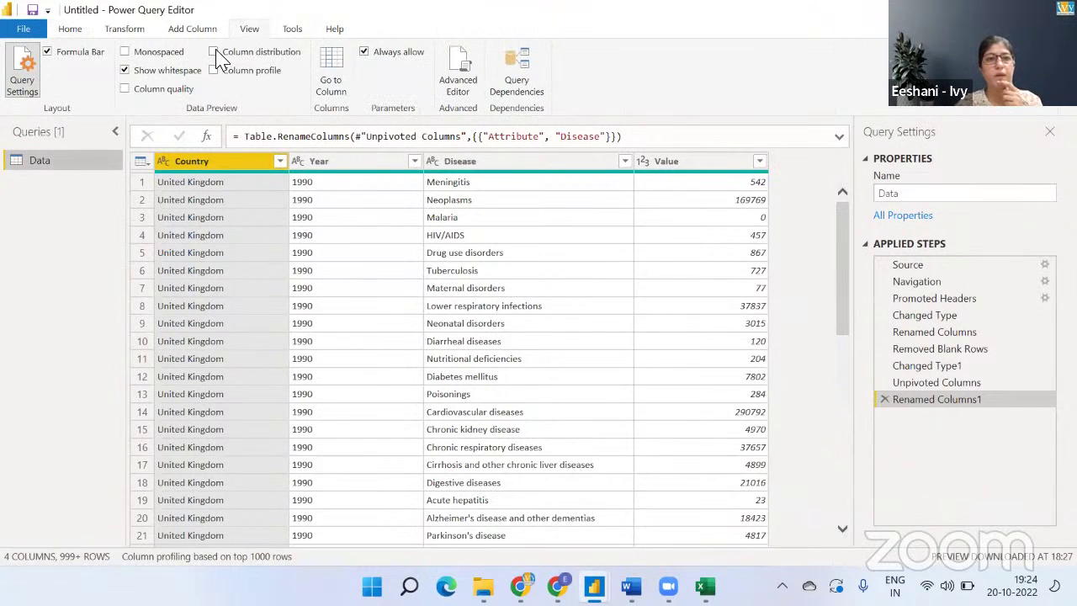
click(215, 52)
click(213, 70)
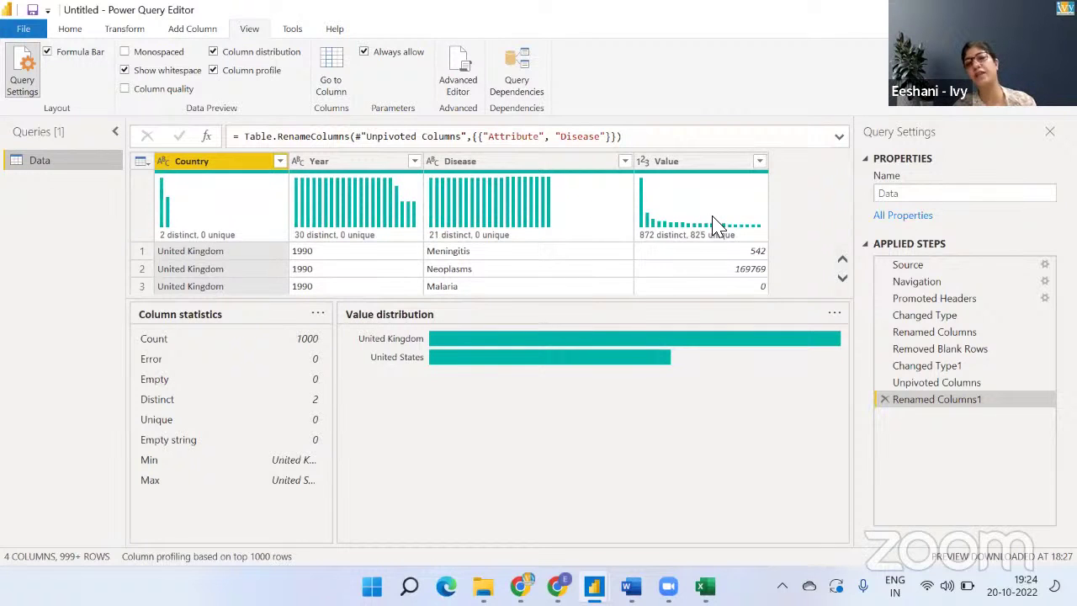
mouse_move(714, 226)
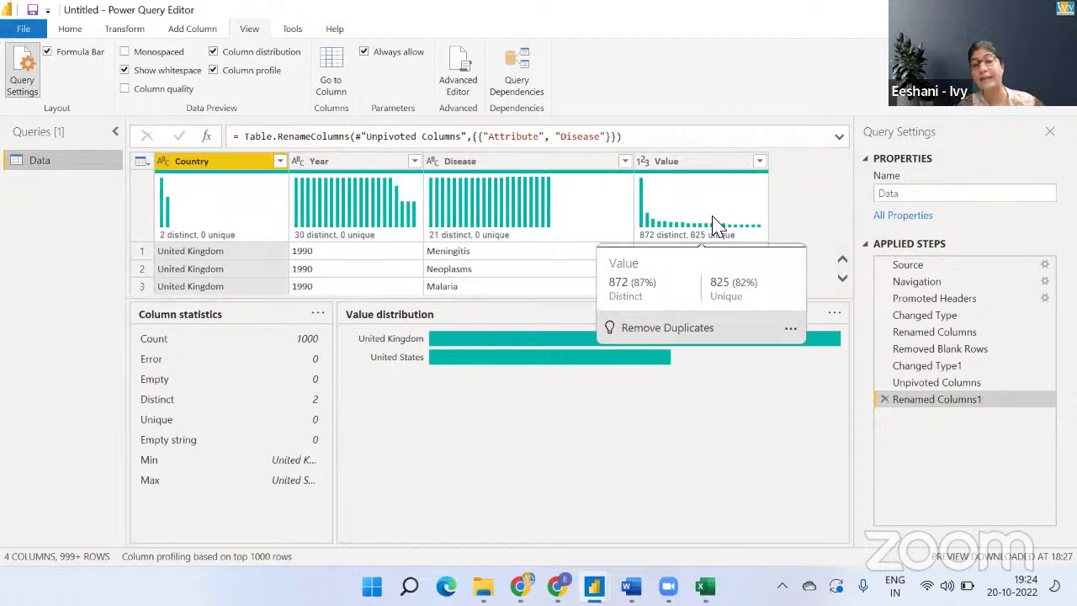